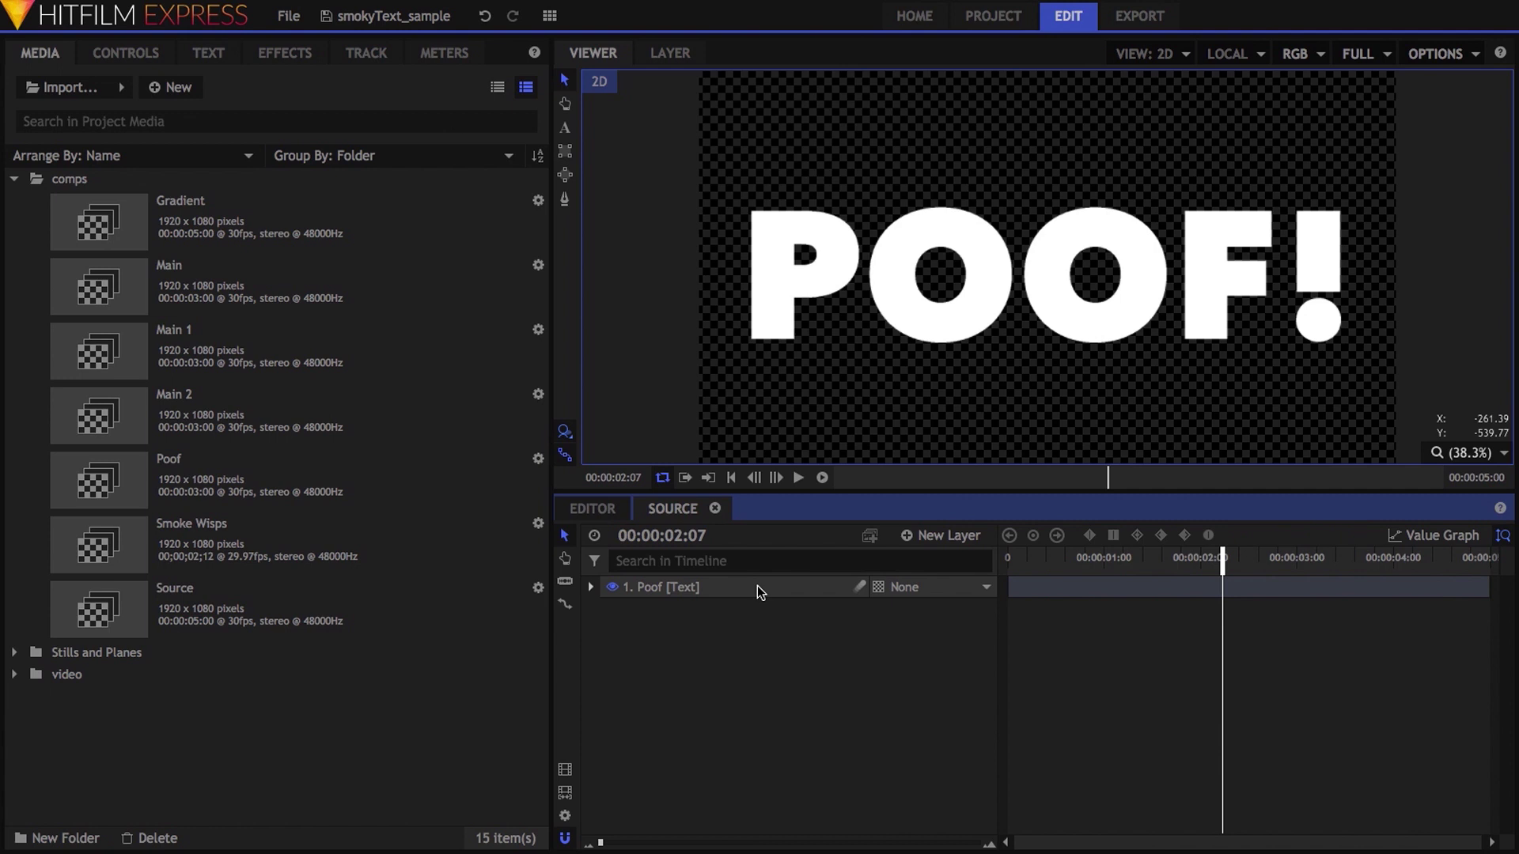
- Select the POOF! text layer, then close the Source composite
click(757, 590)
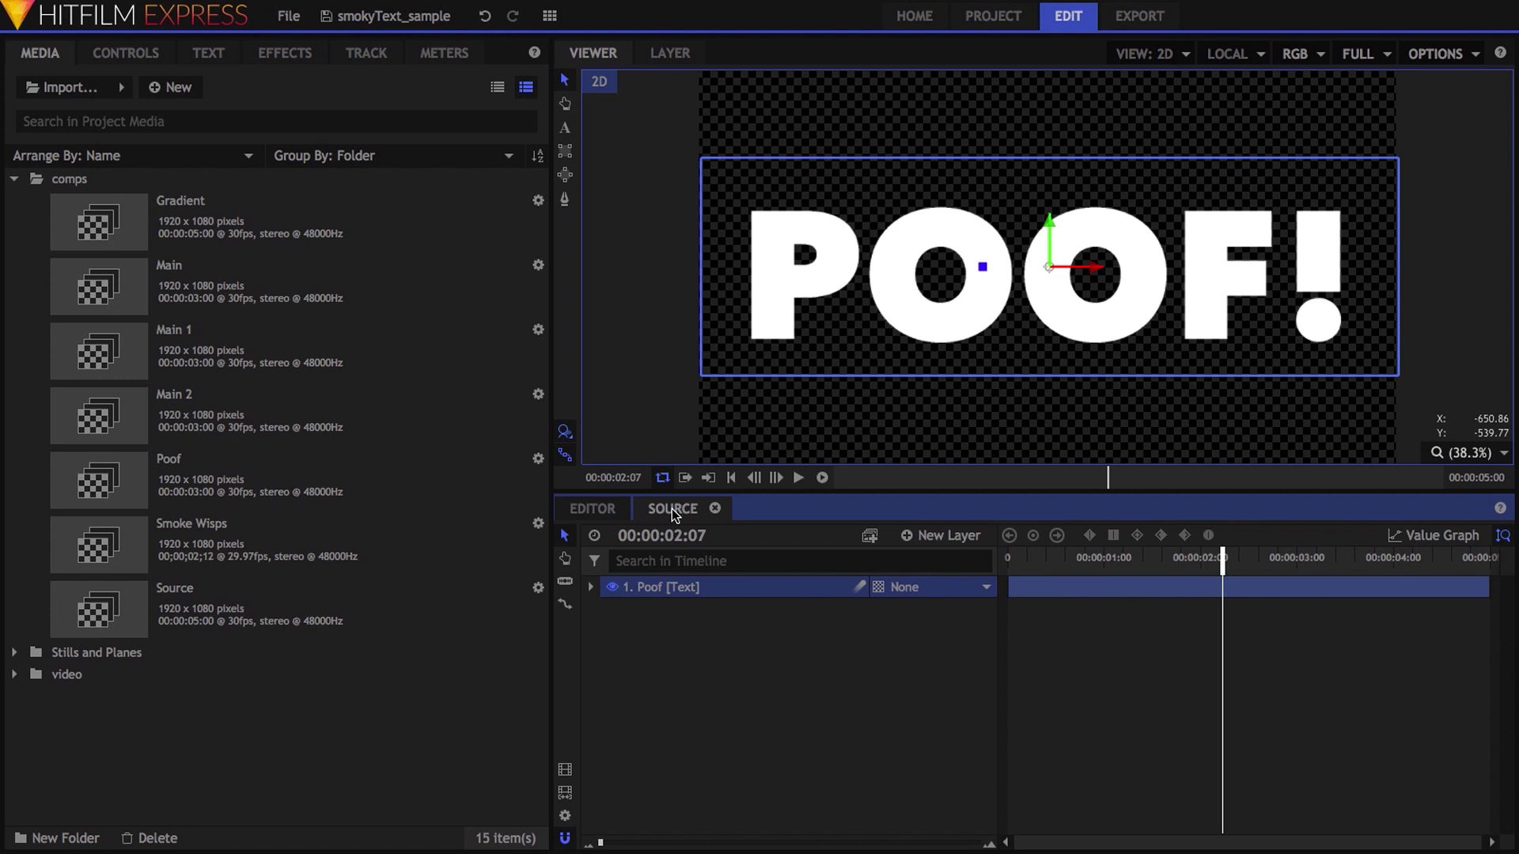
click(715, 508)
- Open the Main composite and expose the Source layer's effects list
click(297, 267)
double_click(297, 266)
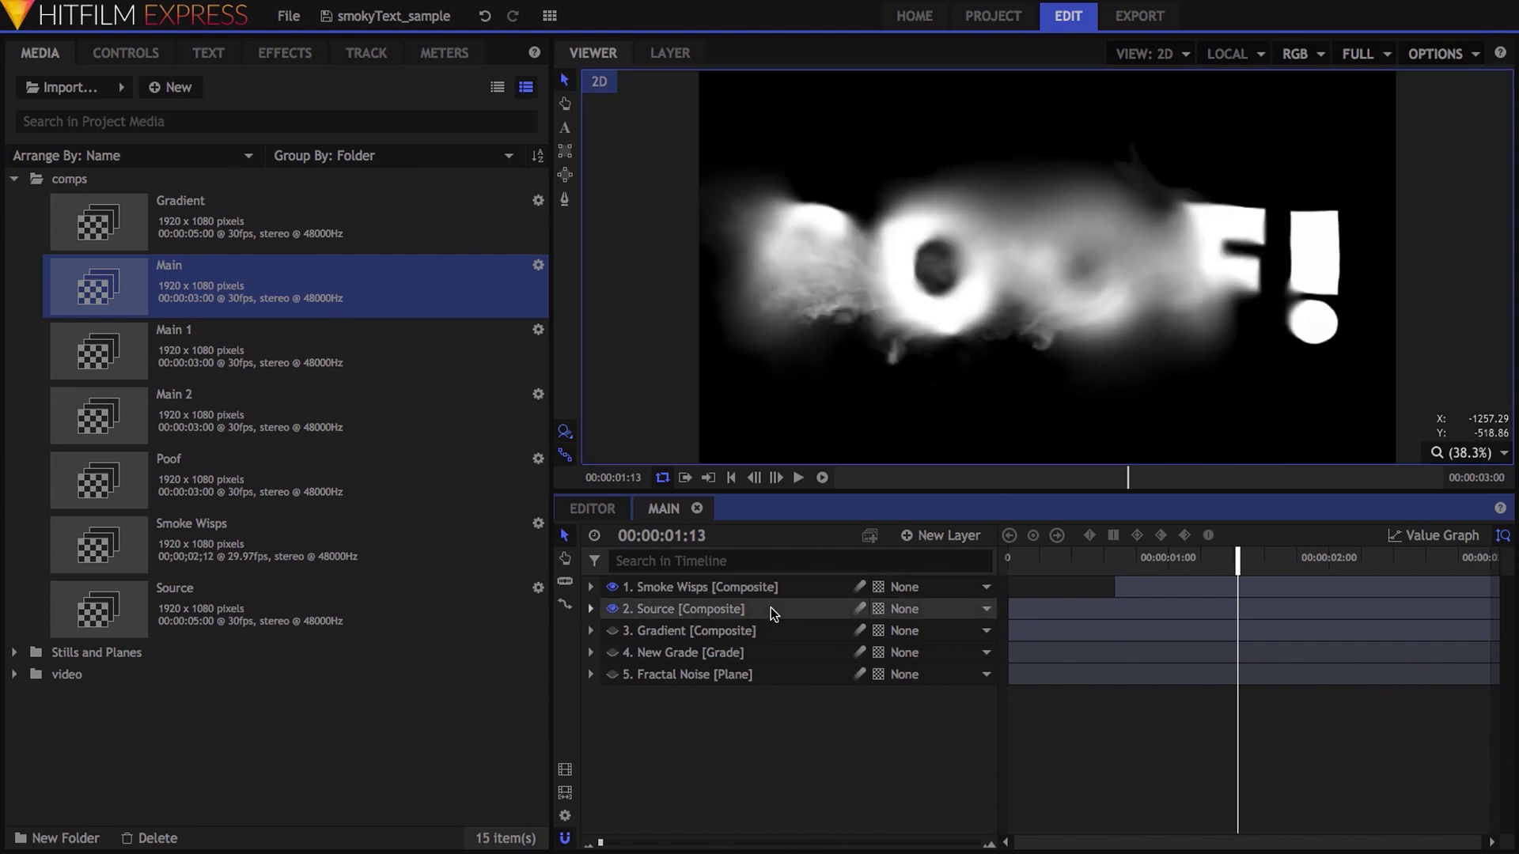
click(772, 611)
click(590, 609)
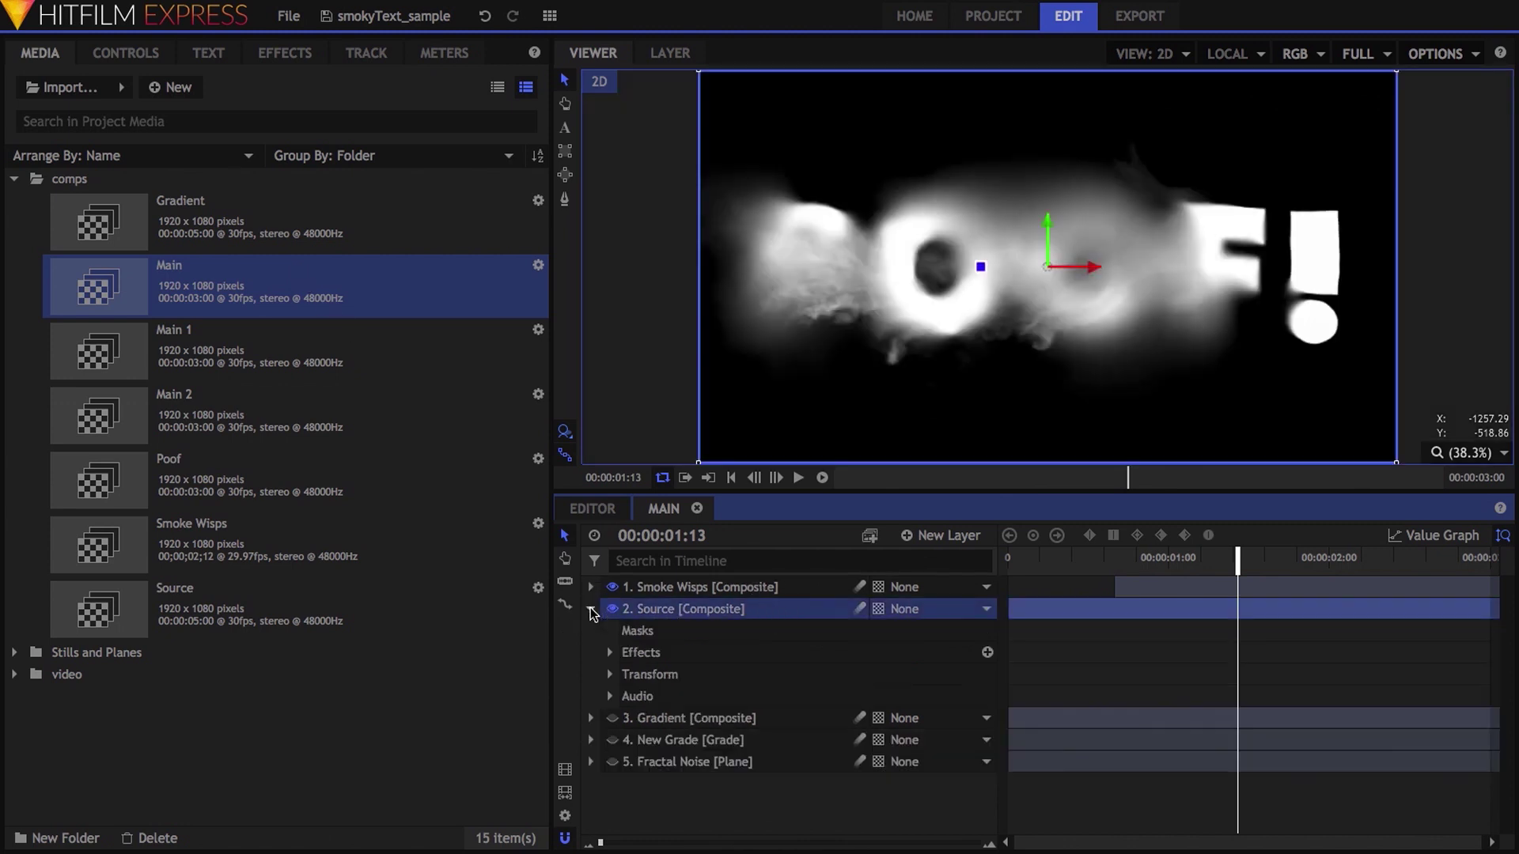
click(609, 652)
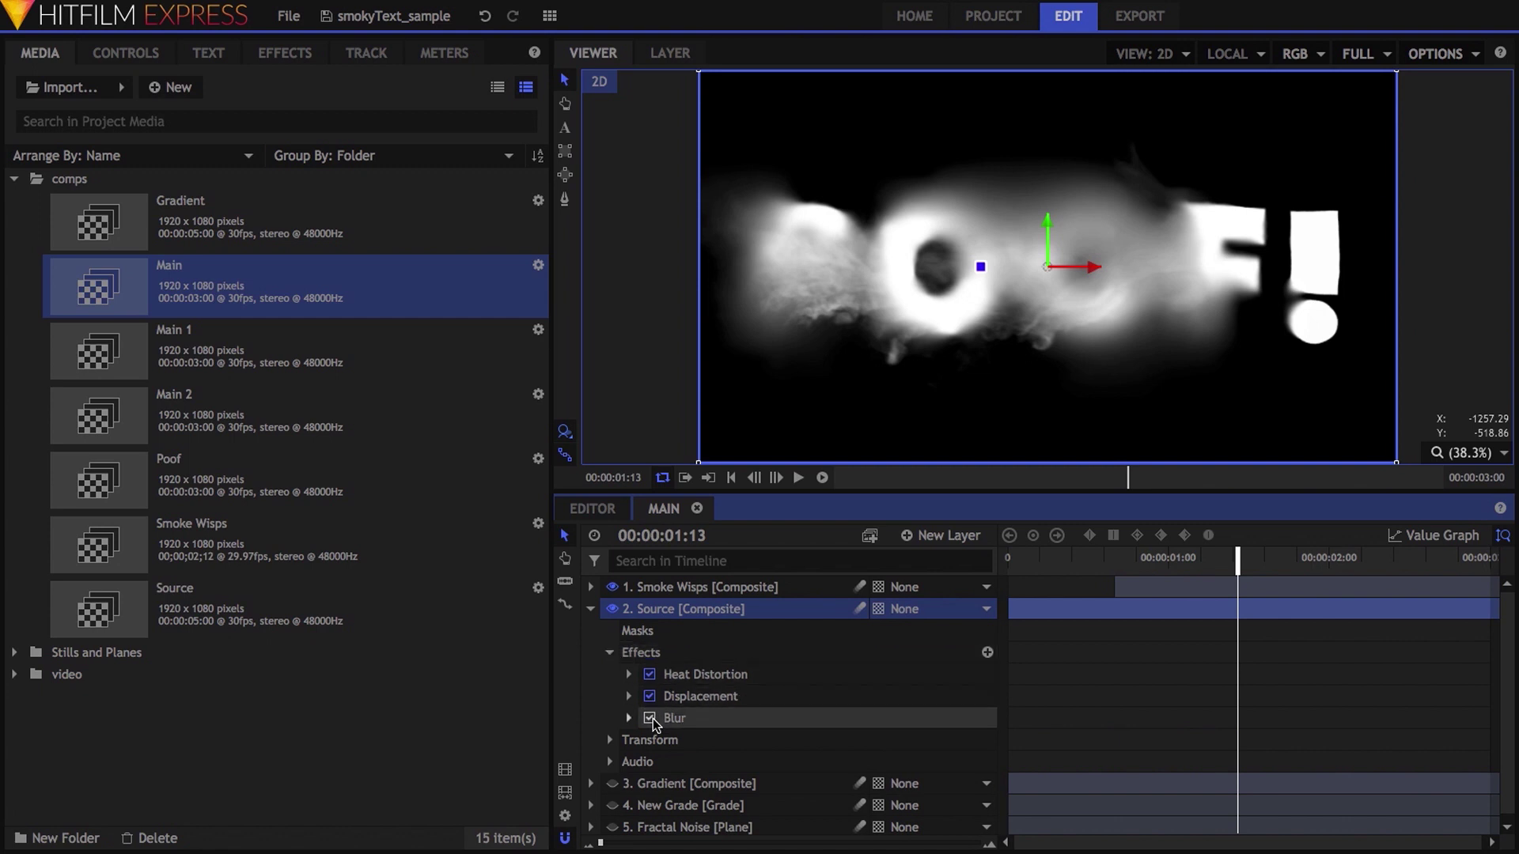
- Disable Displacement, duplicate Heat Distortion with Ctrl+D, and preview the composition
click(650, 697)
click(706, 674)
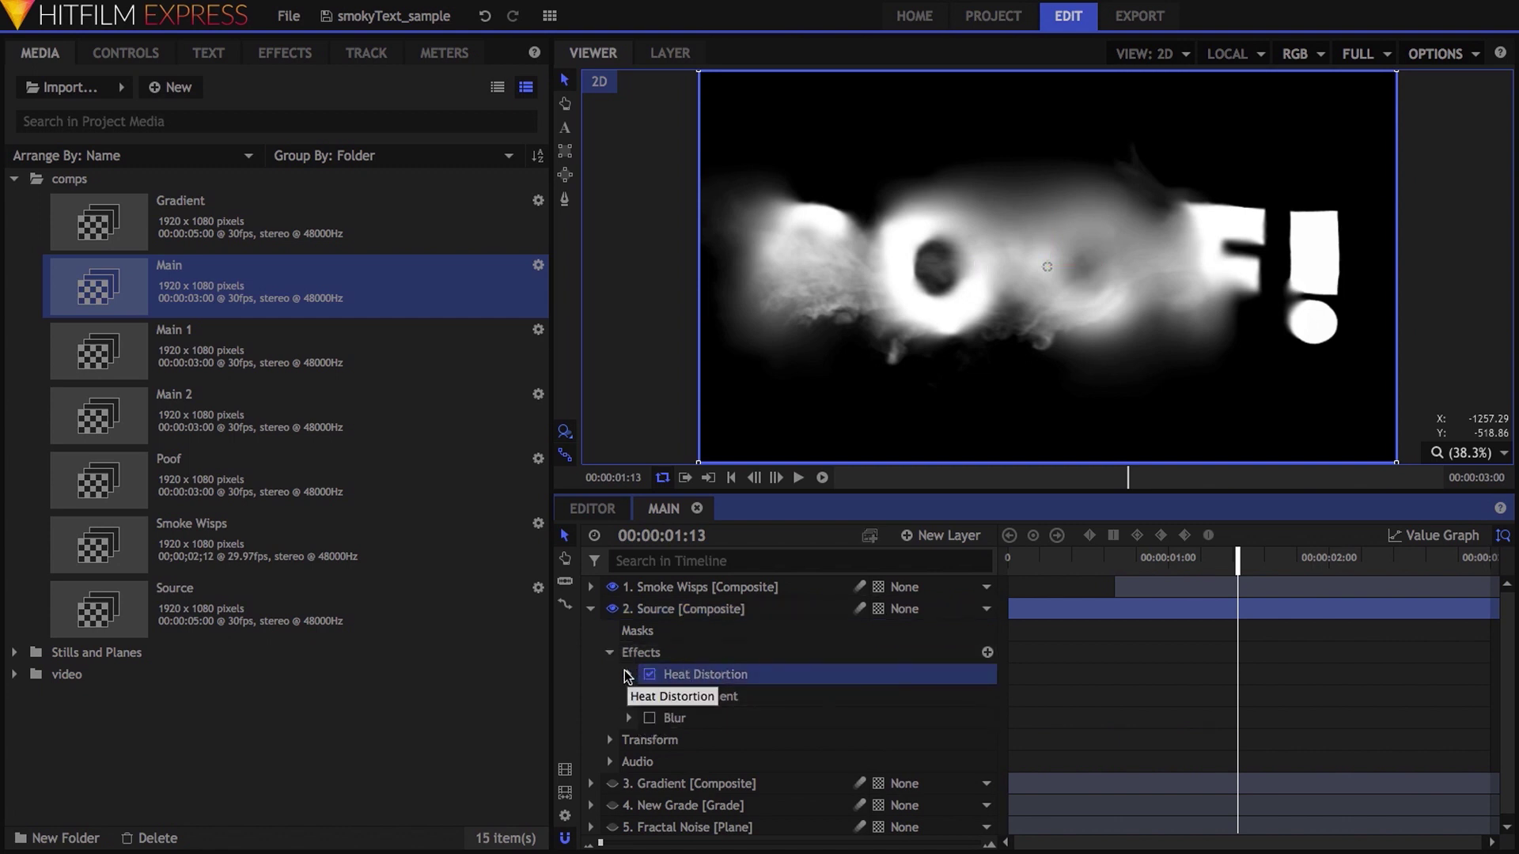
key(ctrl+d)
key(space)
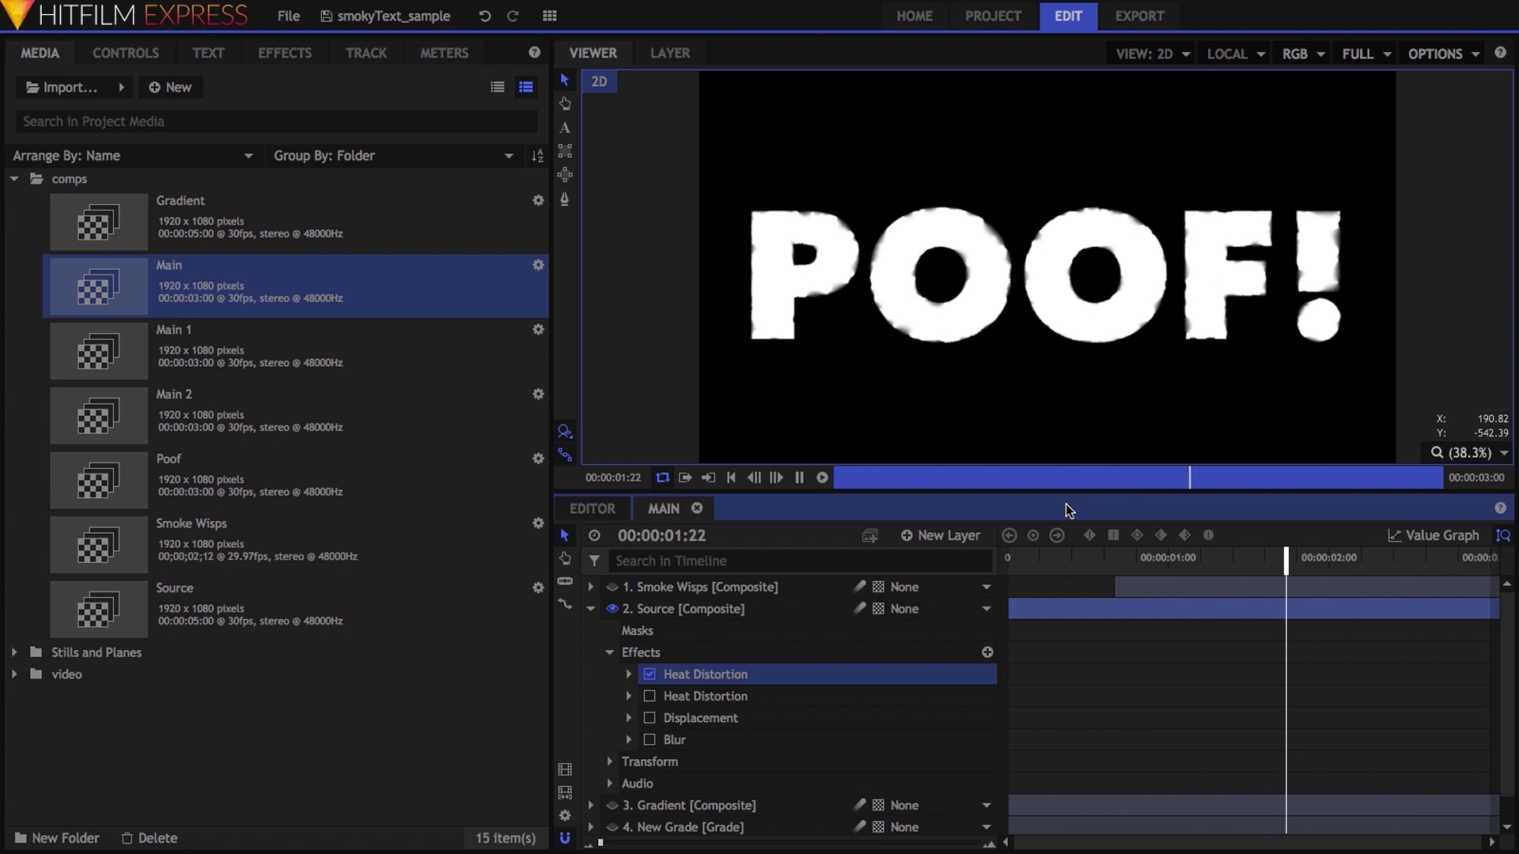
key(space)
- Remove the duplicate Heat Distortion, then enable and expand the original one
right_click(854, 674)
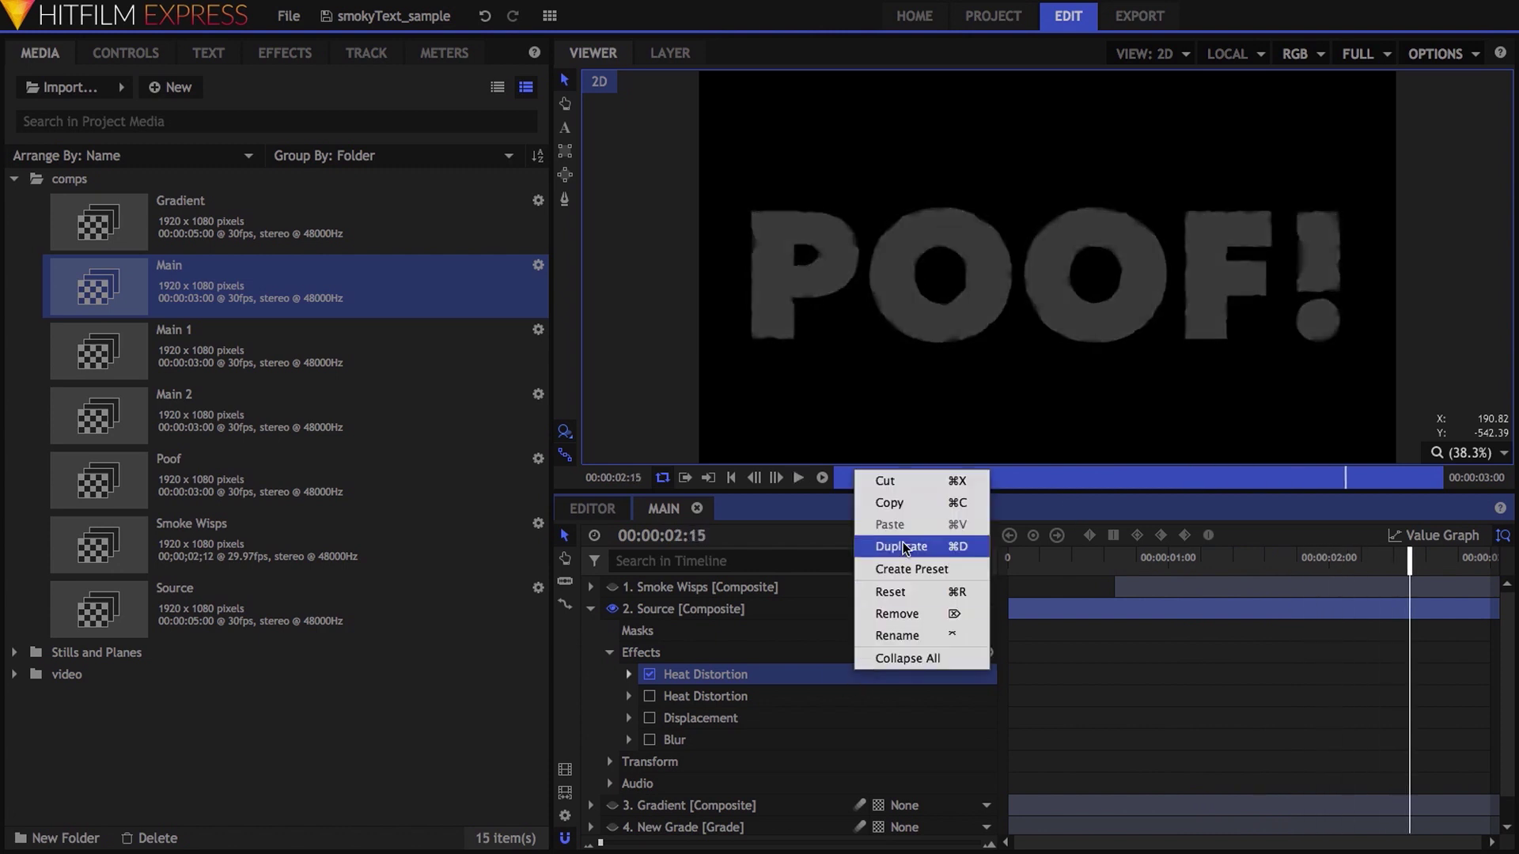
click(910, 614)
click(650, 674)
click(629, 674)
scroll(755, 655, down, 1)
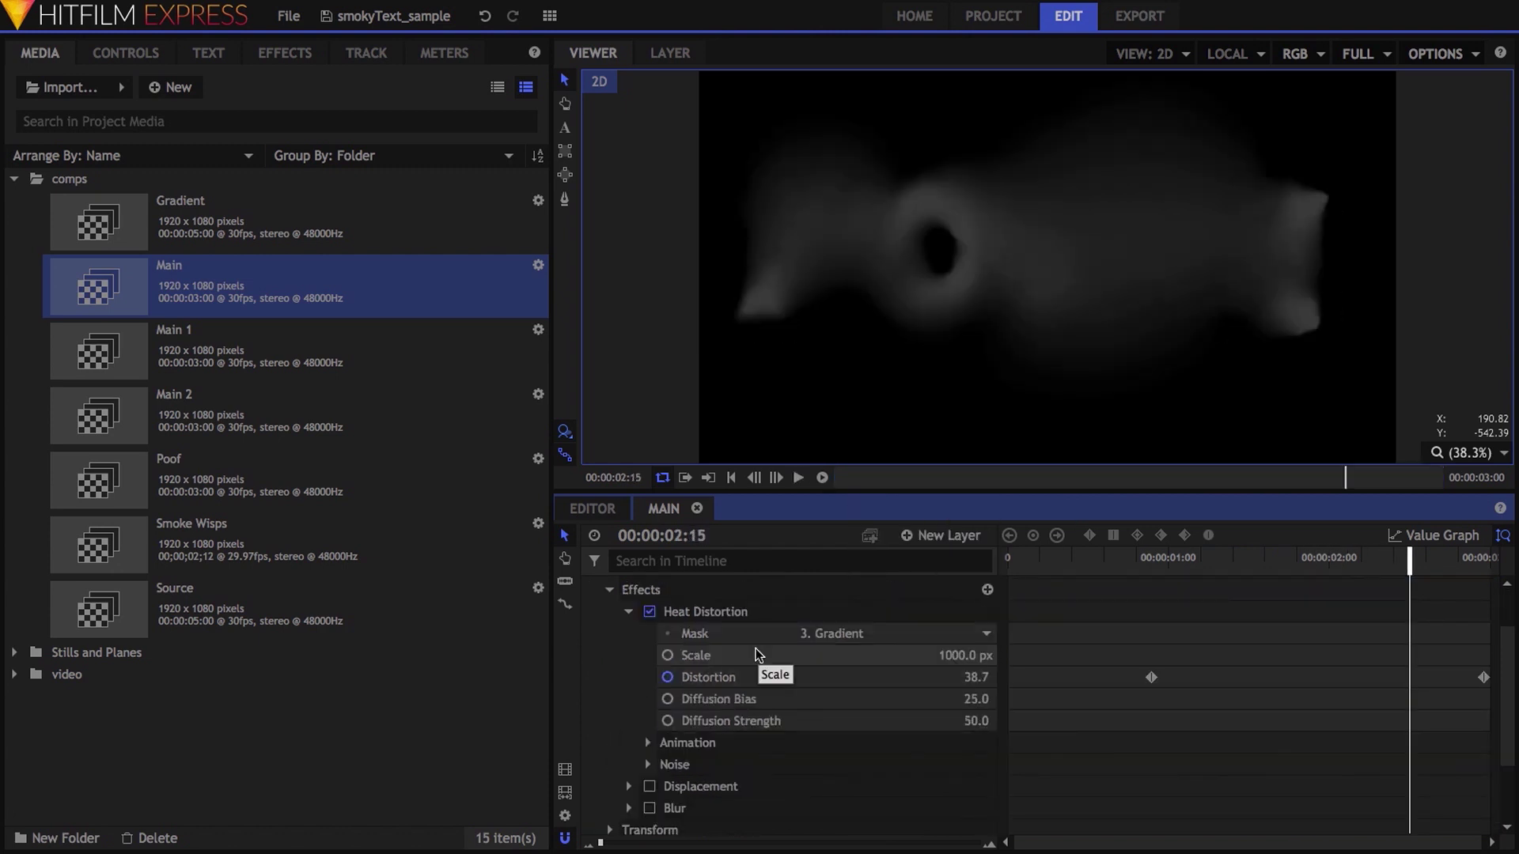
- Inspect the Distortion keyframes rising from 0.0 to 50.0 across the timeline
click(890, 658)
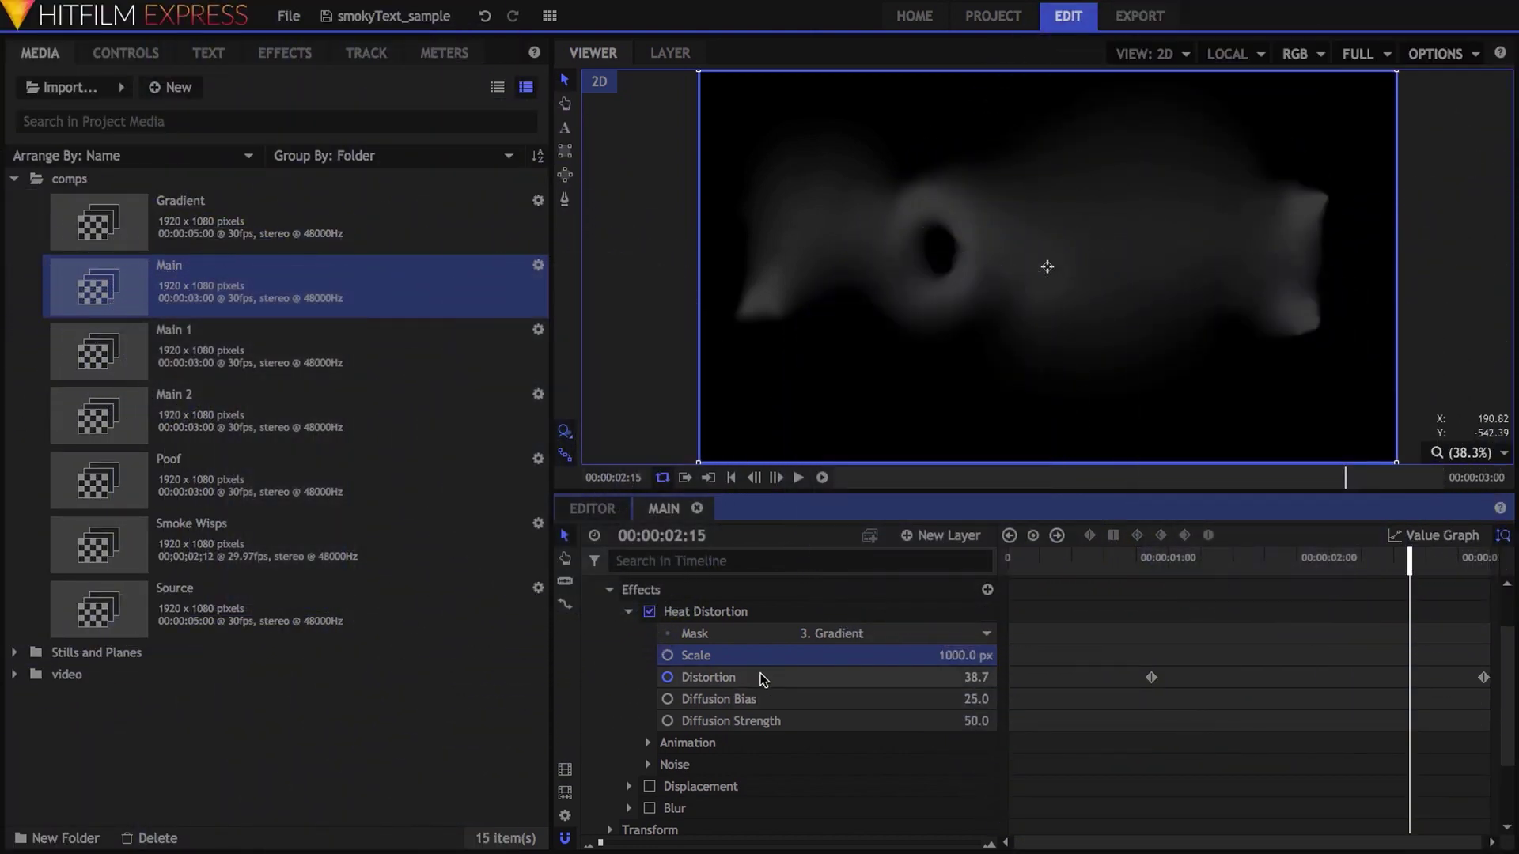
click(762, 677)
click(1155, 562)
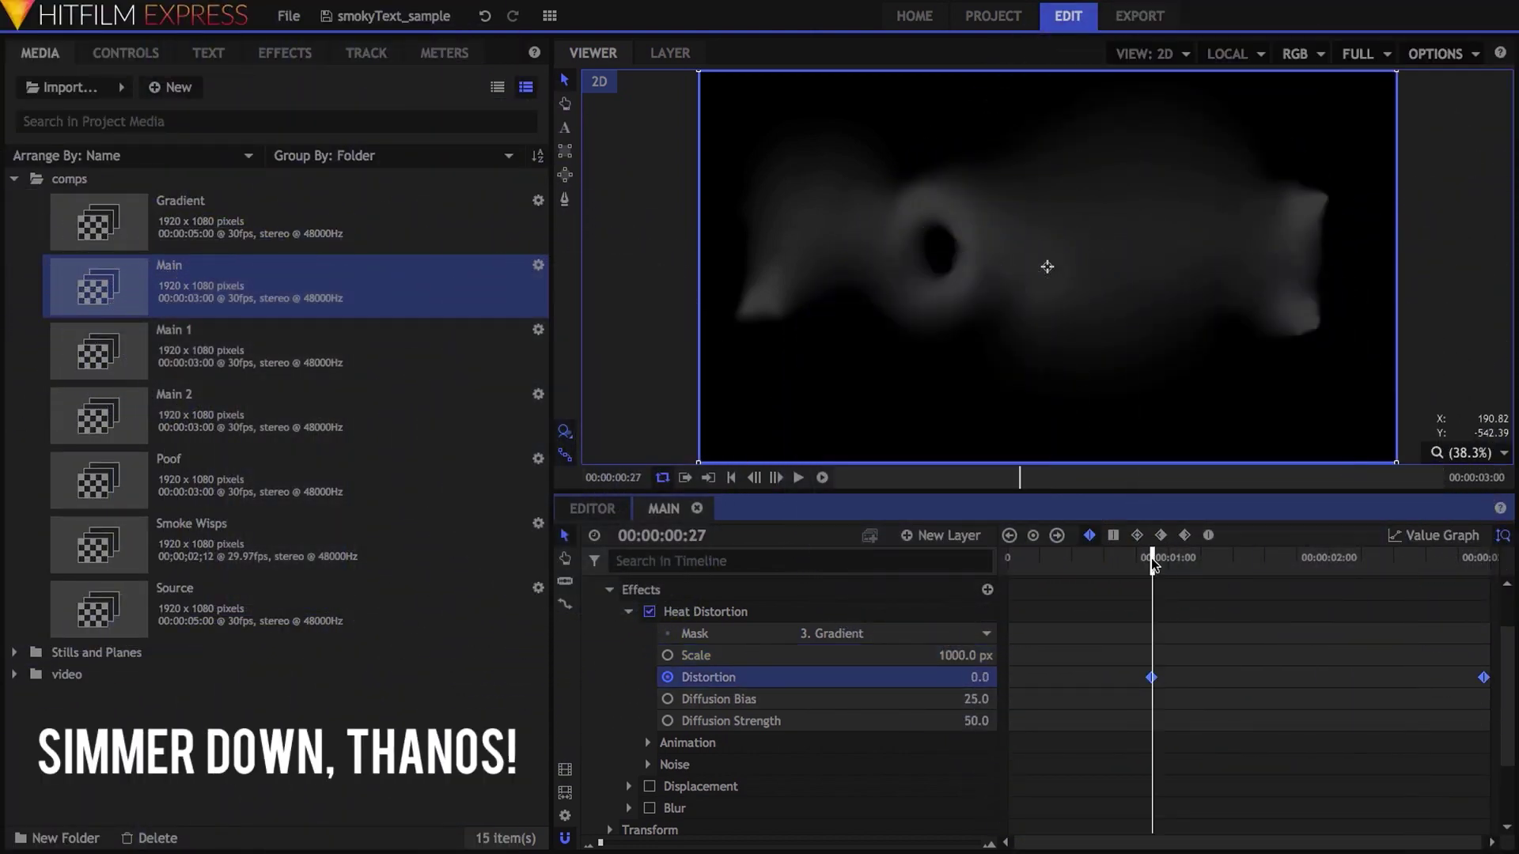
click(1476, 561)
drag(1481, 561, 1486, 560)
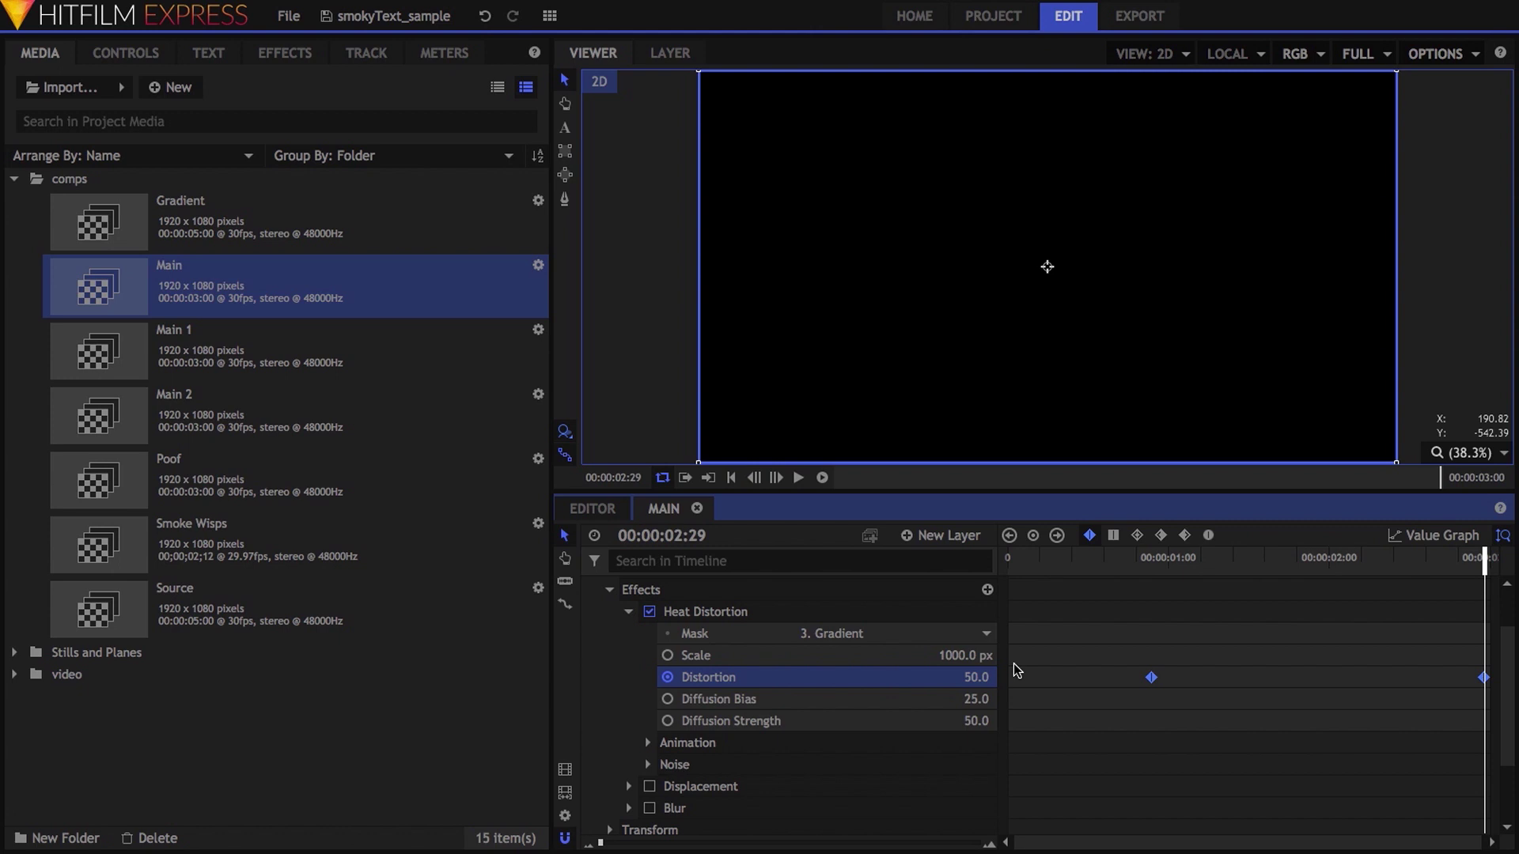
- Expand Heat Distortion's Animation group to check Wind Direction, Wind Speed, Noise Speed, and preview
click(648, 742)
scroll(648, 740, down, 3)
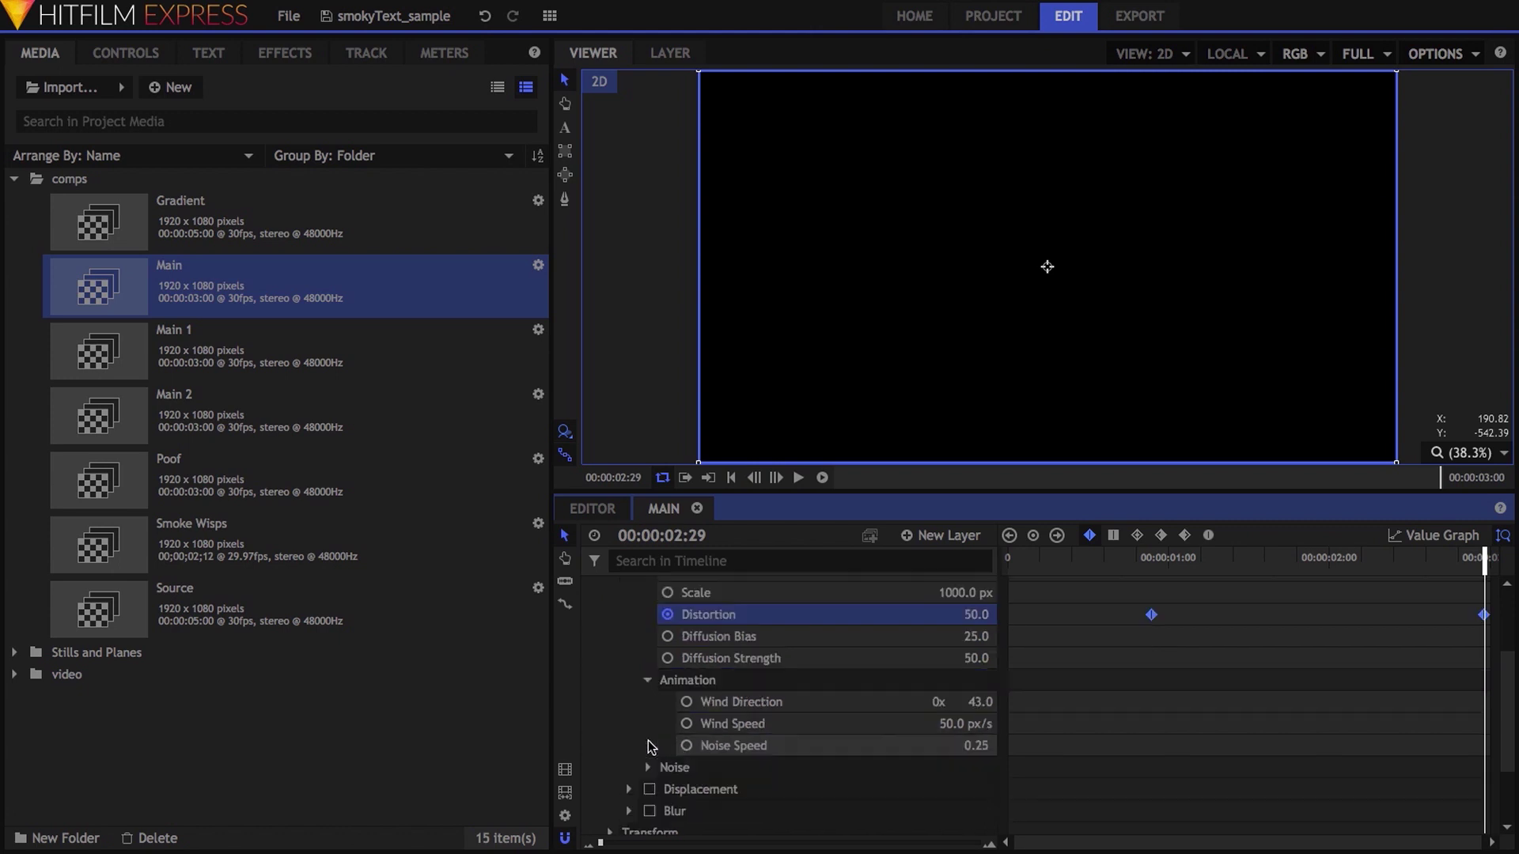
click(875, 708)
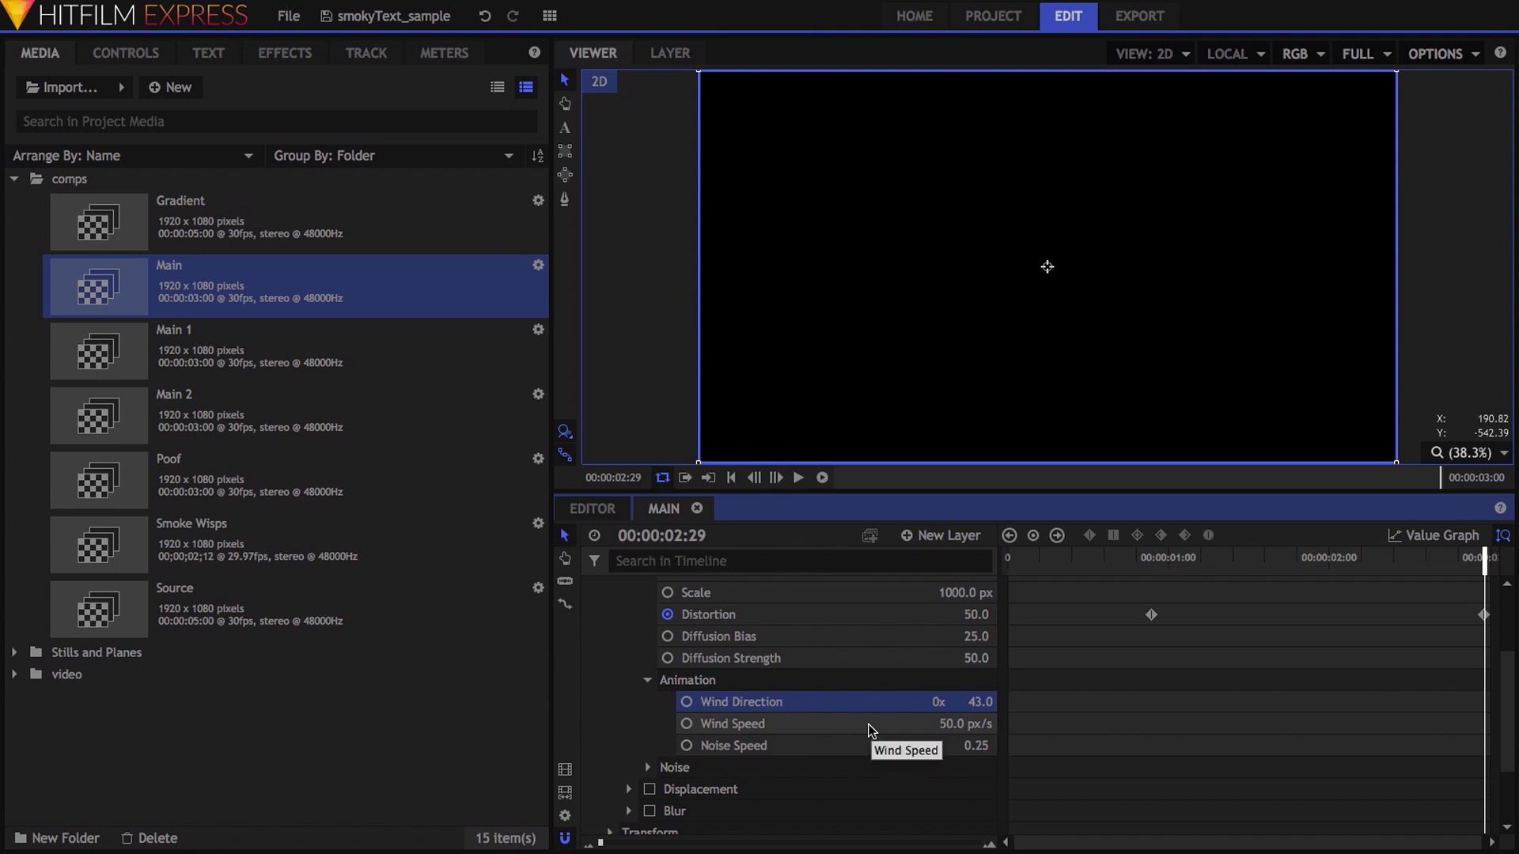
click(868, 725)
click(868, 748)
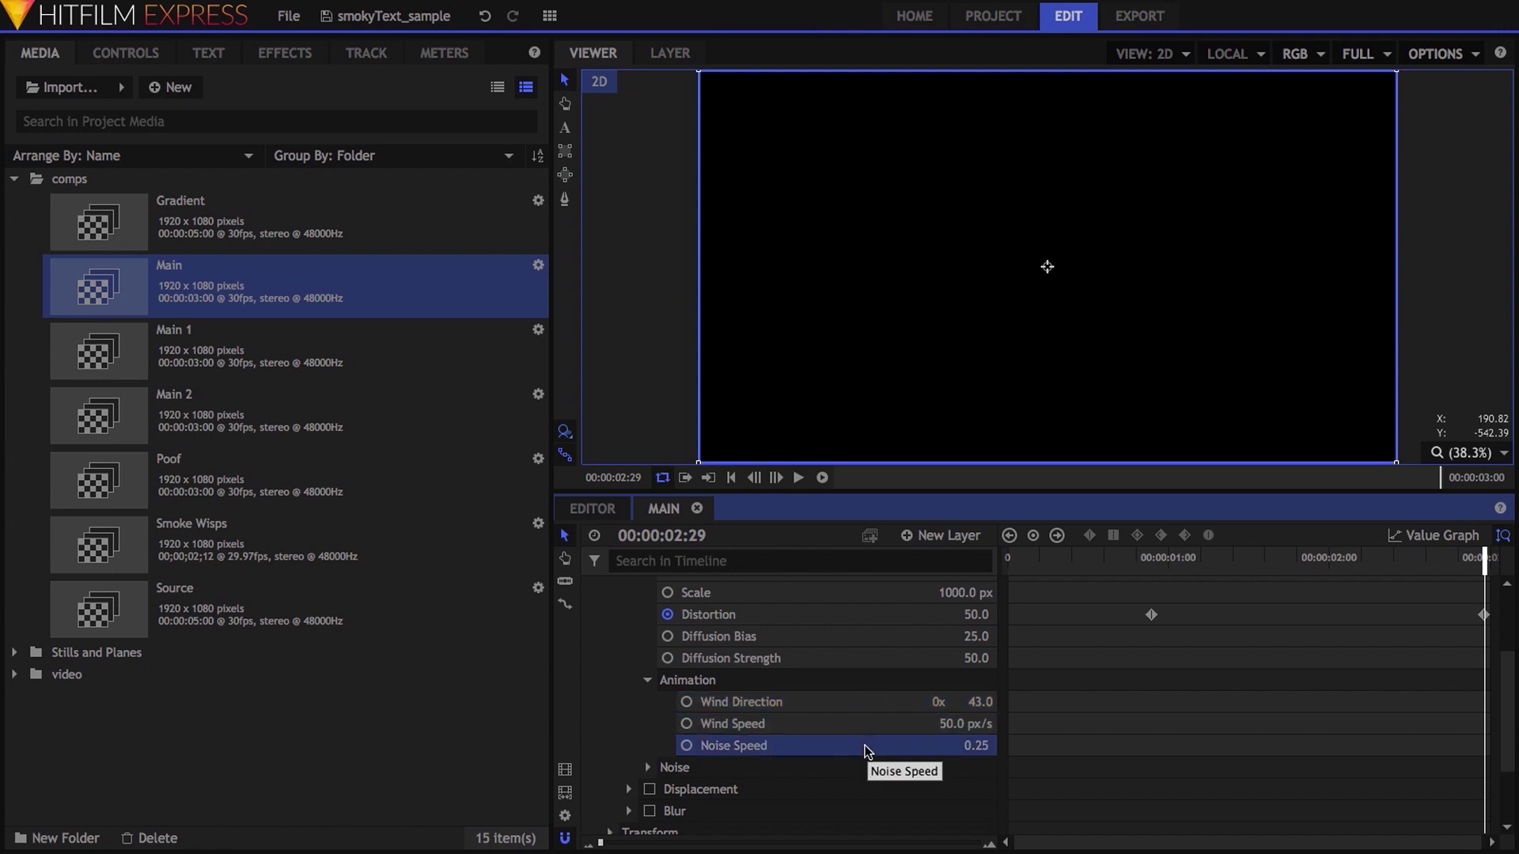
click(948, 481)
key(space)
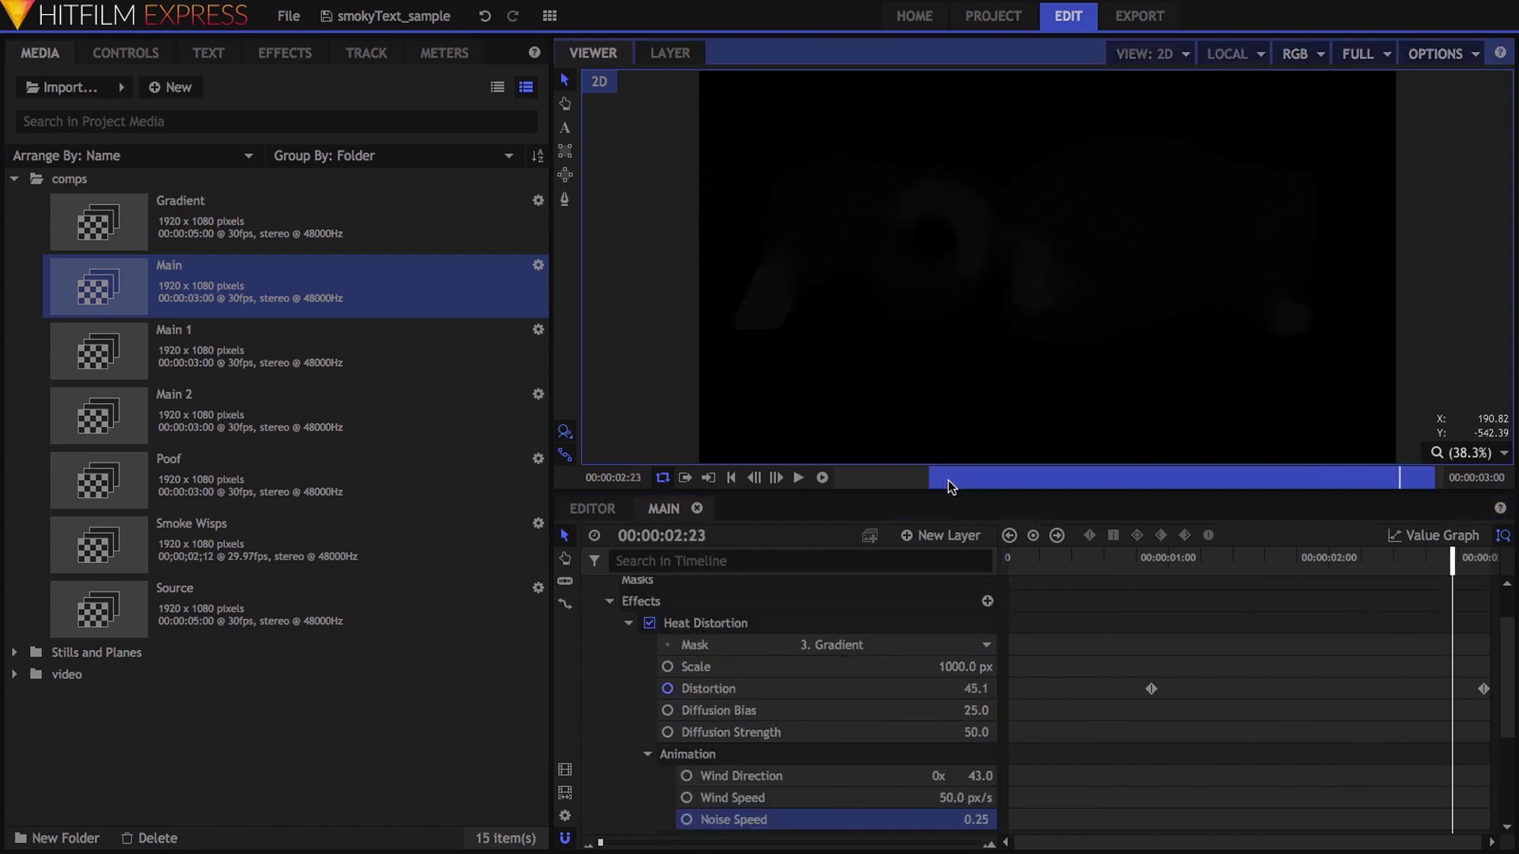
click(948, 481)
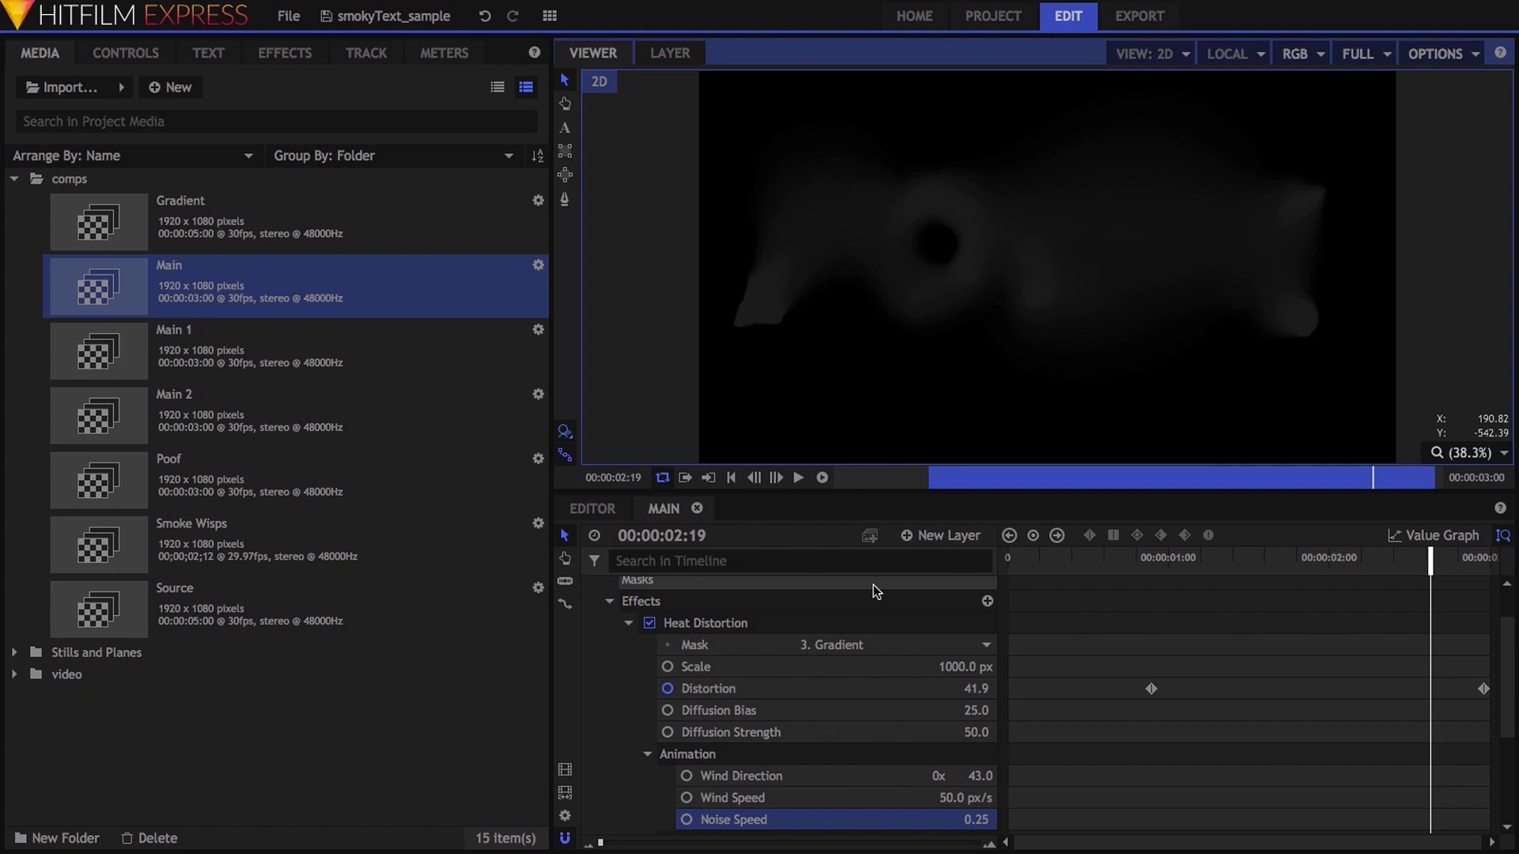
click(760, 647)
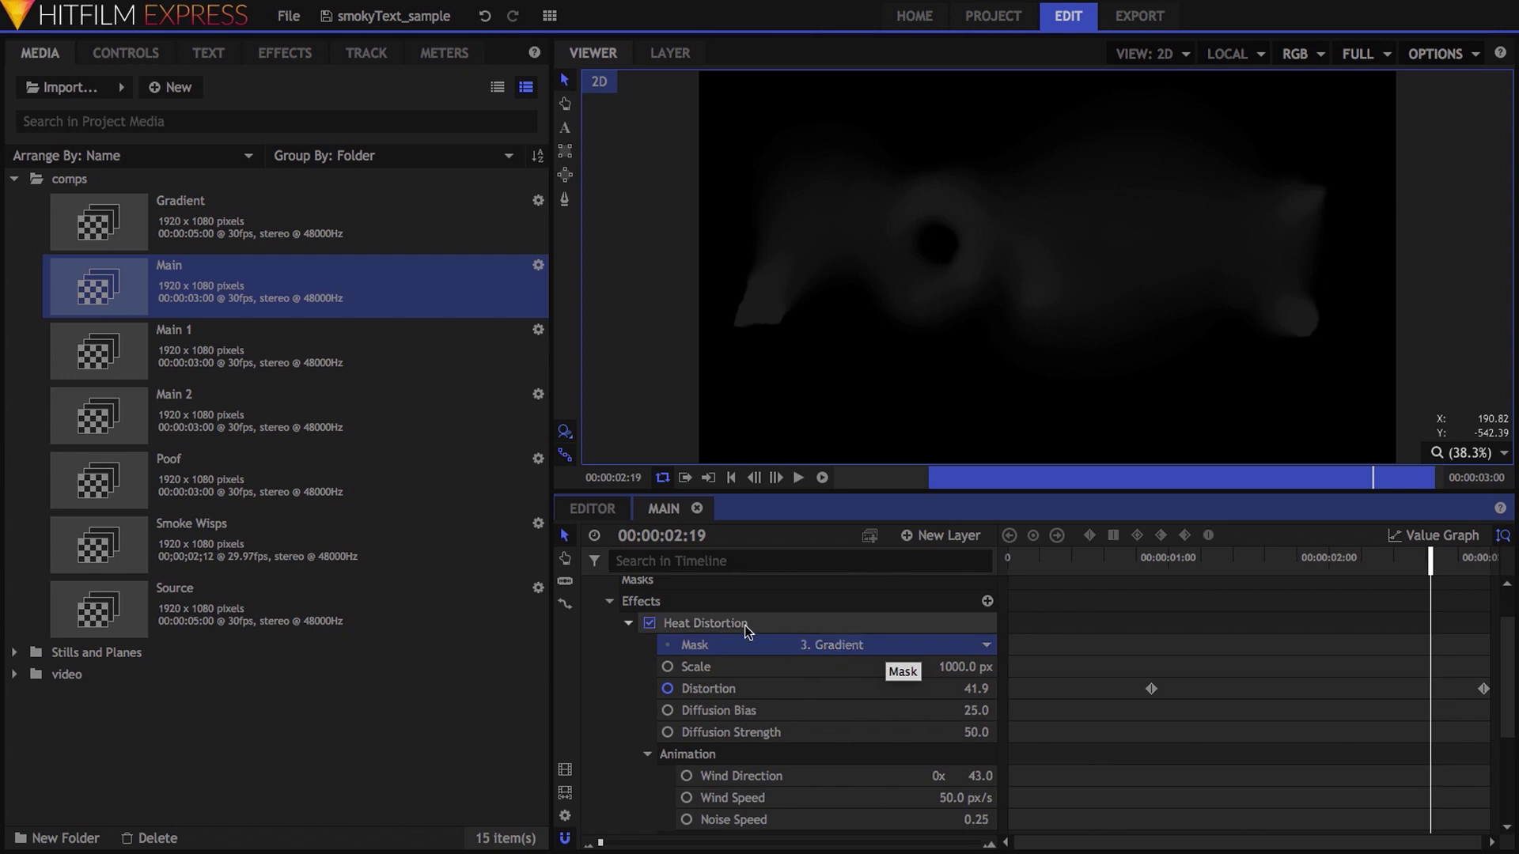
scroll(712, 621, down, 3)
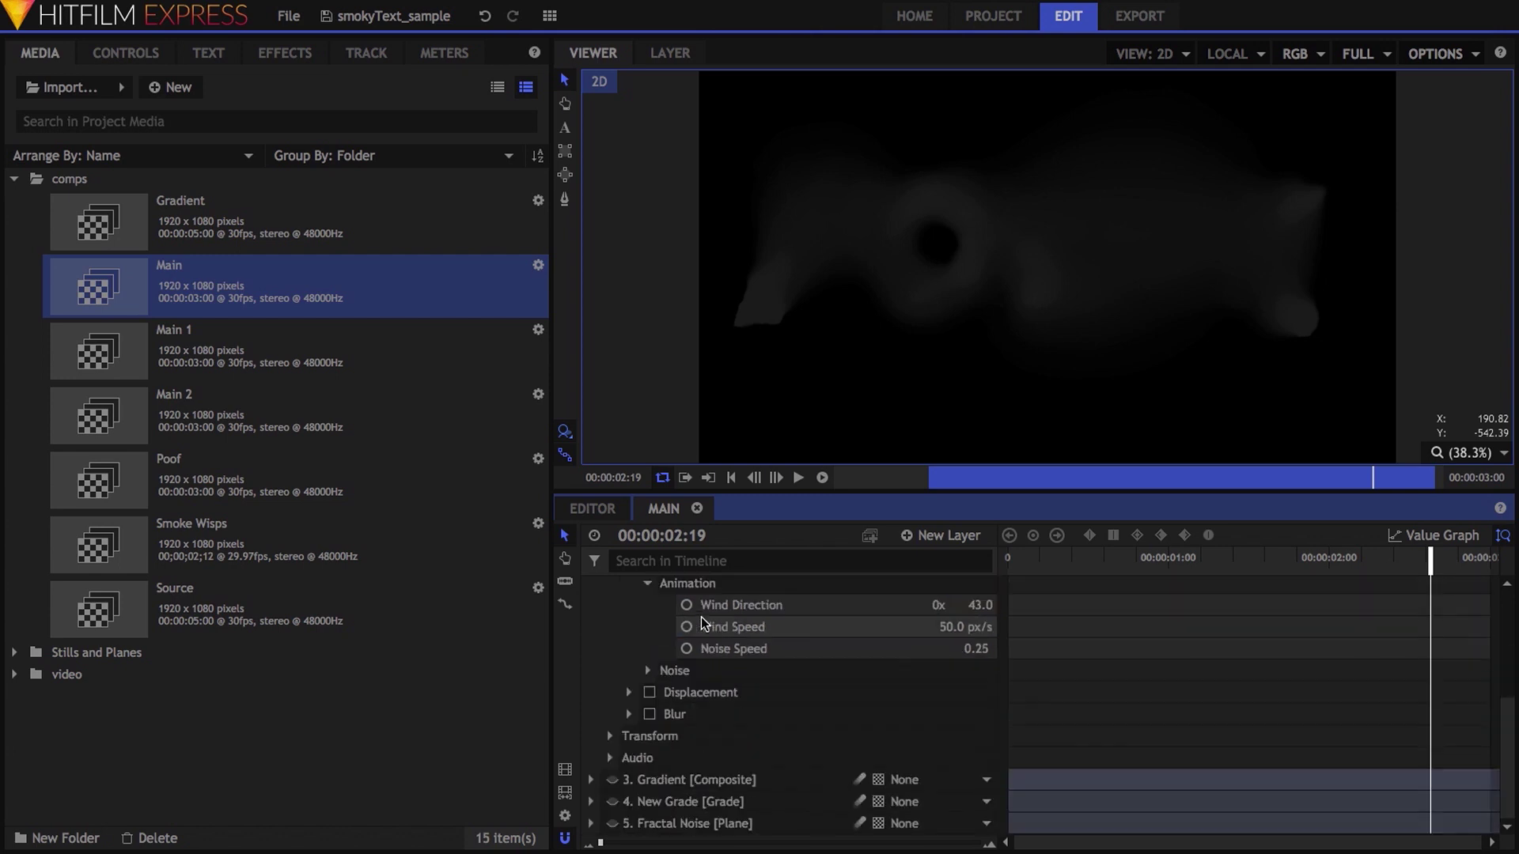
- Open the Gradient composite and play it once
double_click(772, 777)
key(space)
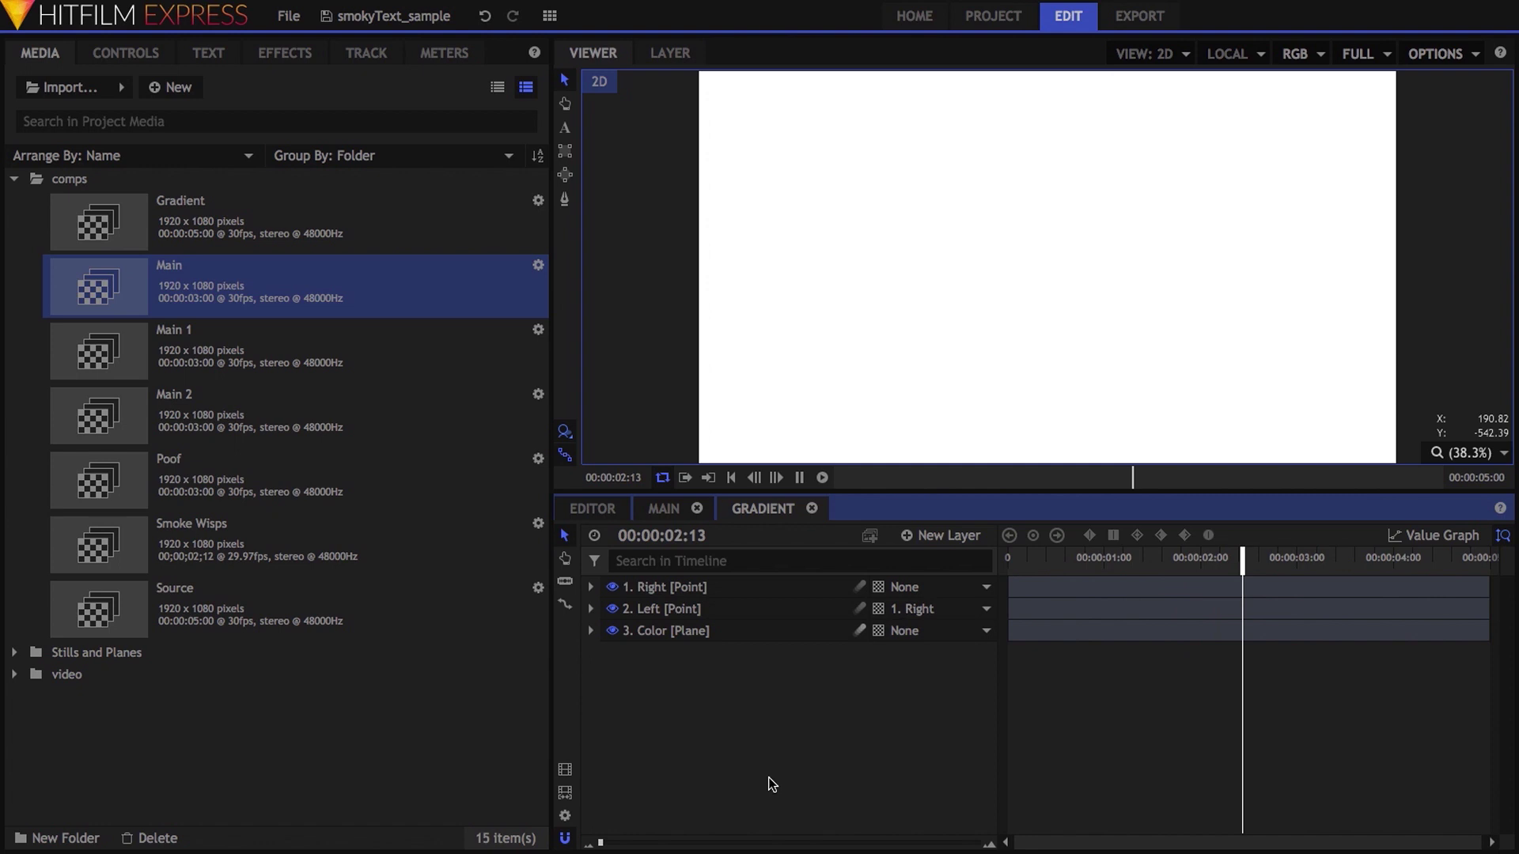
key(space)
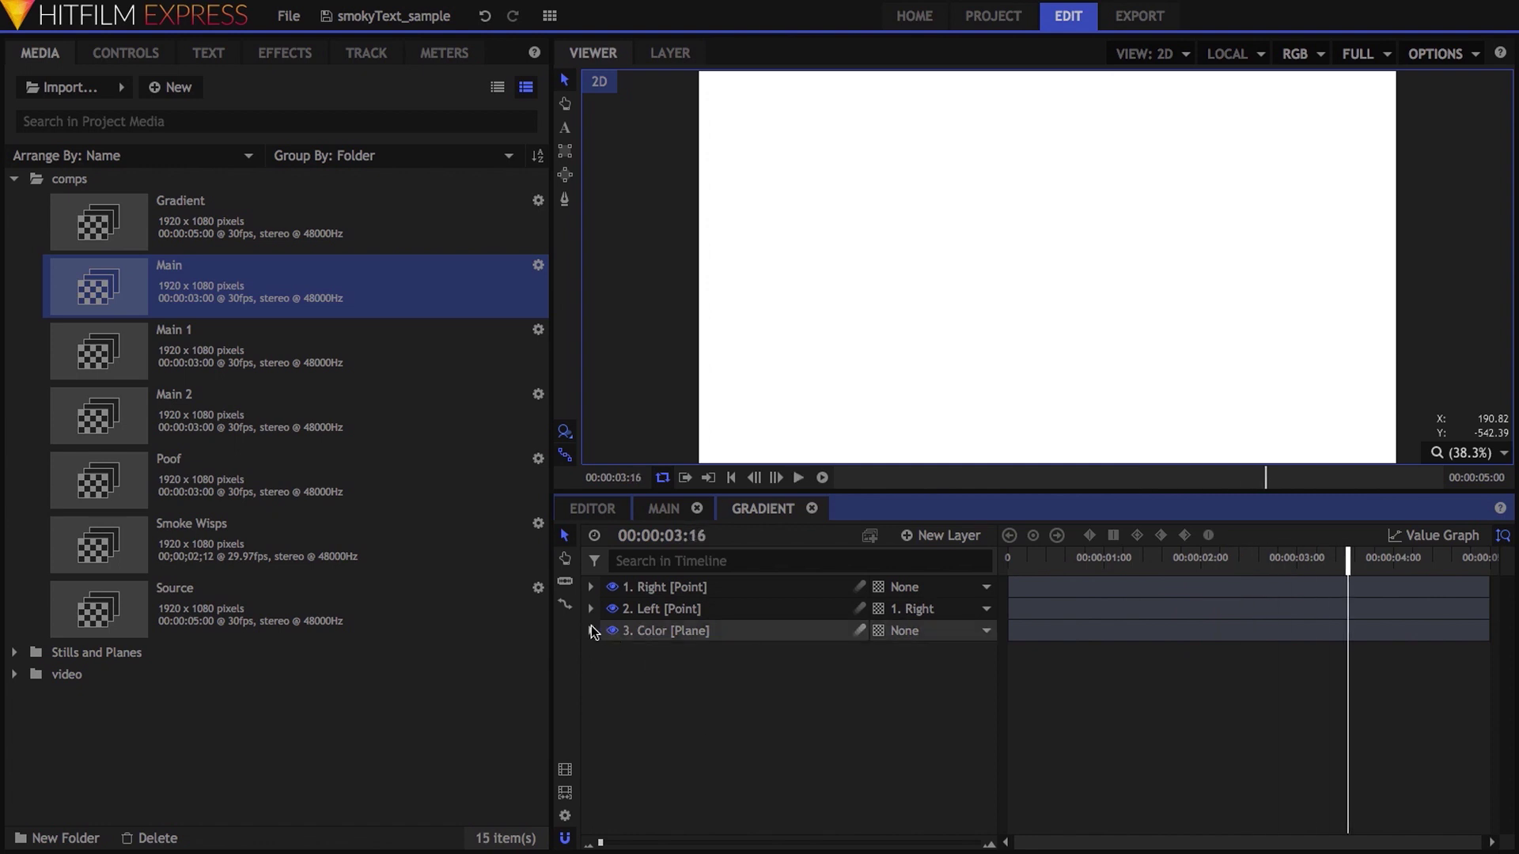
- Turn on Demult in the Color plane's effects
click(591, 631)
click(609, 674)
drag(1266, 556, 1184, 558)
click(649, 717)
click(1097, 558)
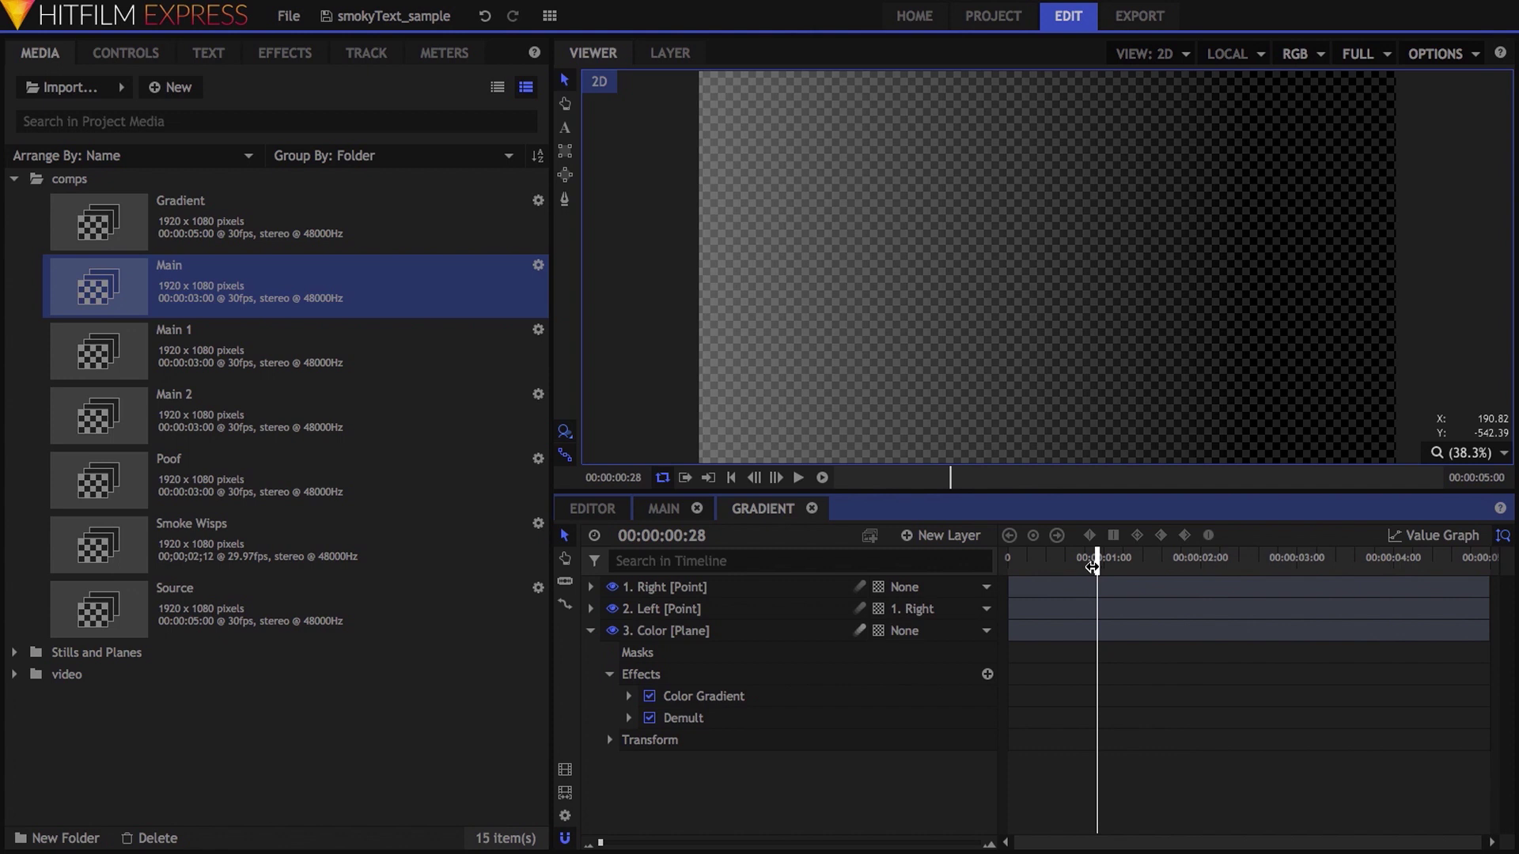
- Inspect the Right point's Position keyframes sliding the gradient, then collapse both layers
click(590, 586)
click(609, 609)
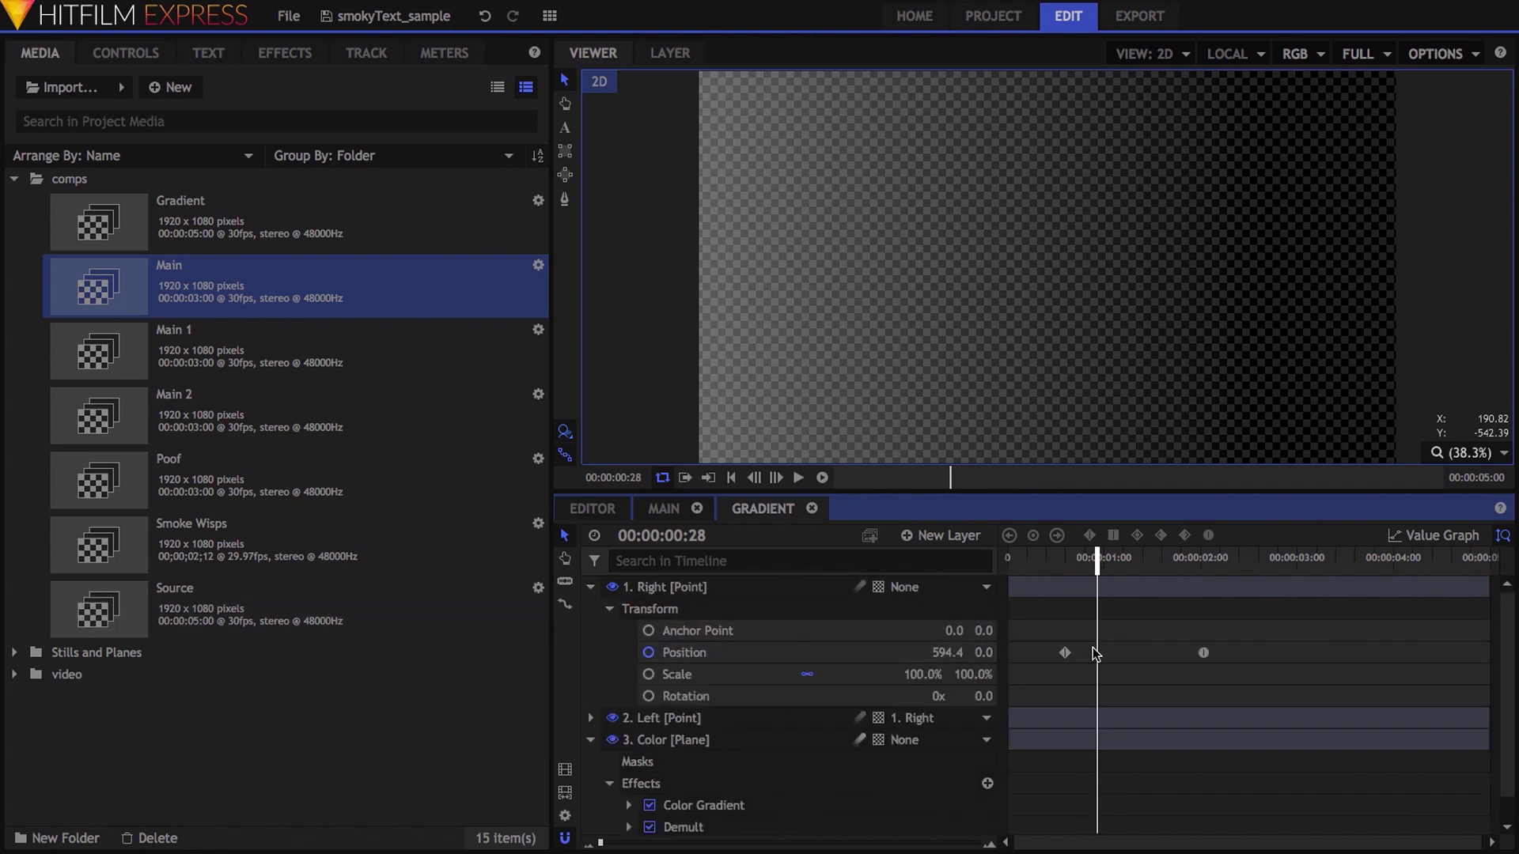
click(862, 653)
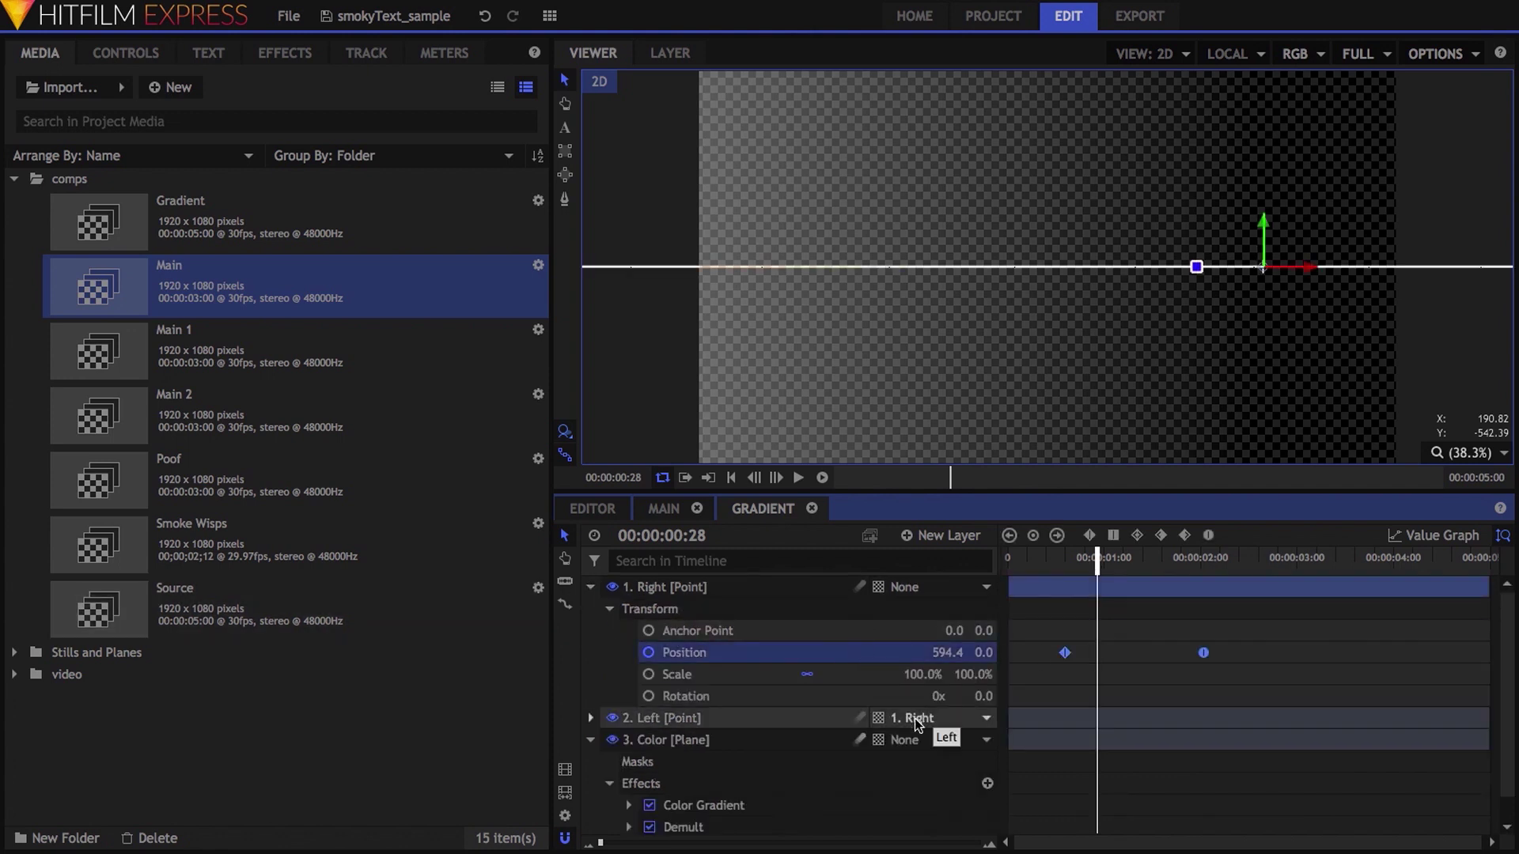
mouse_move(1058, 567)
mouse_down()
mouse_move(1163, 564)
mouse_move(1044, 570)
mouse_up()
key(space)
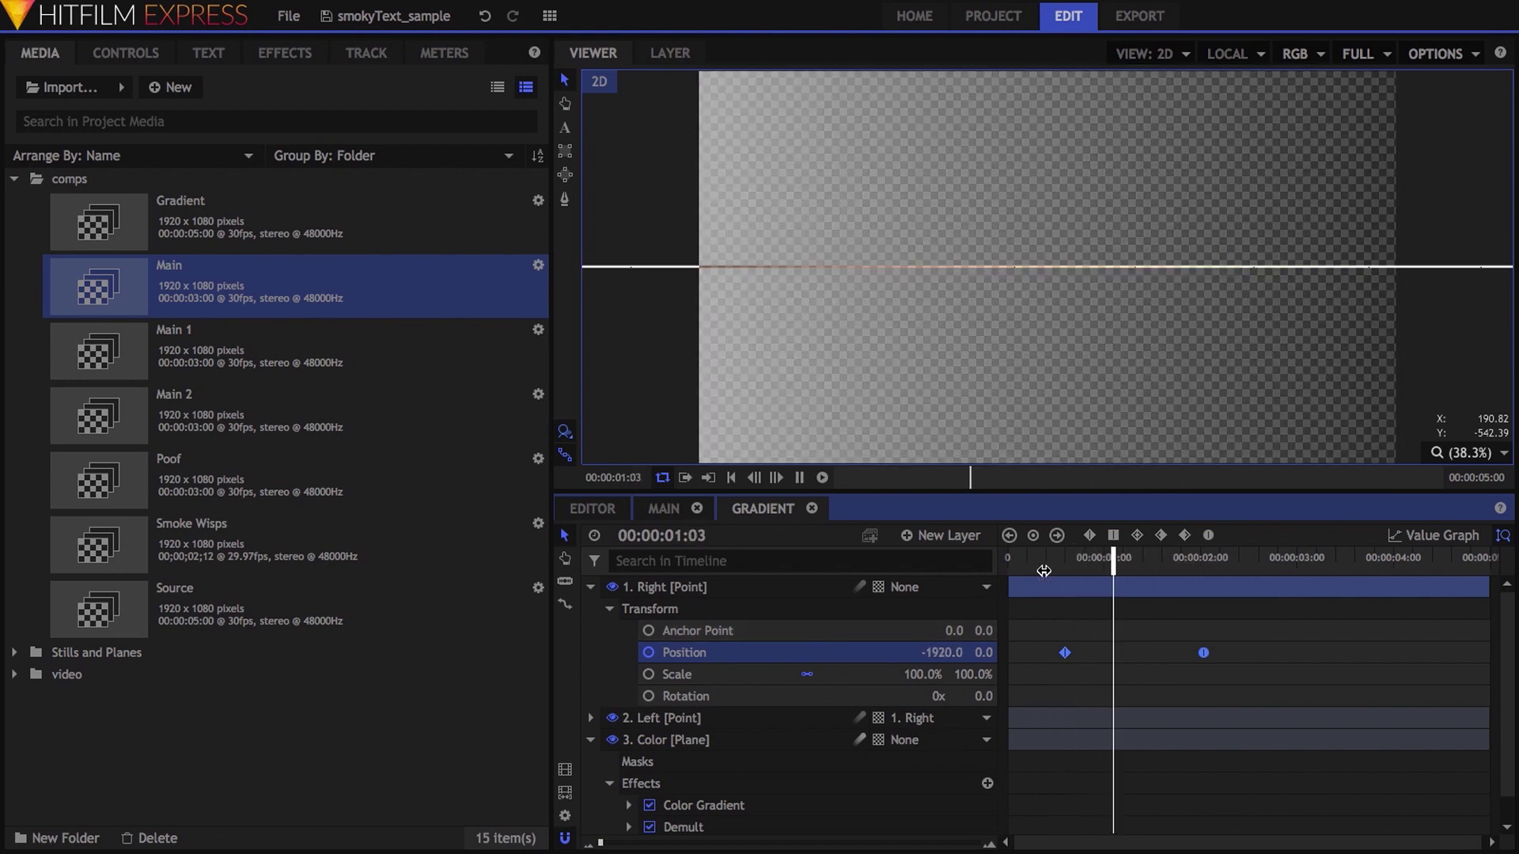
key(space)
click(590, 586)
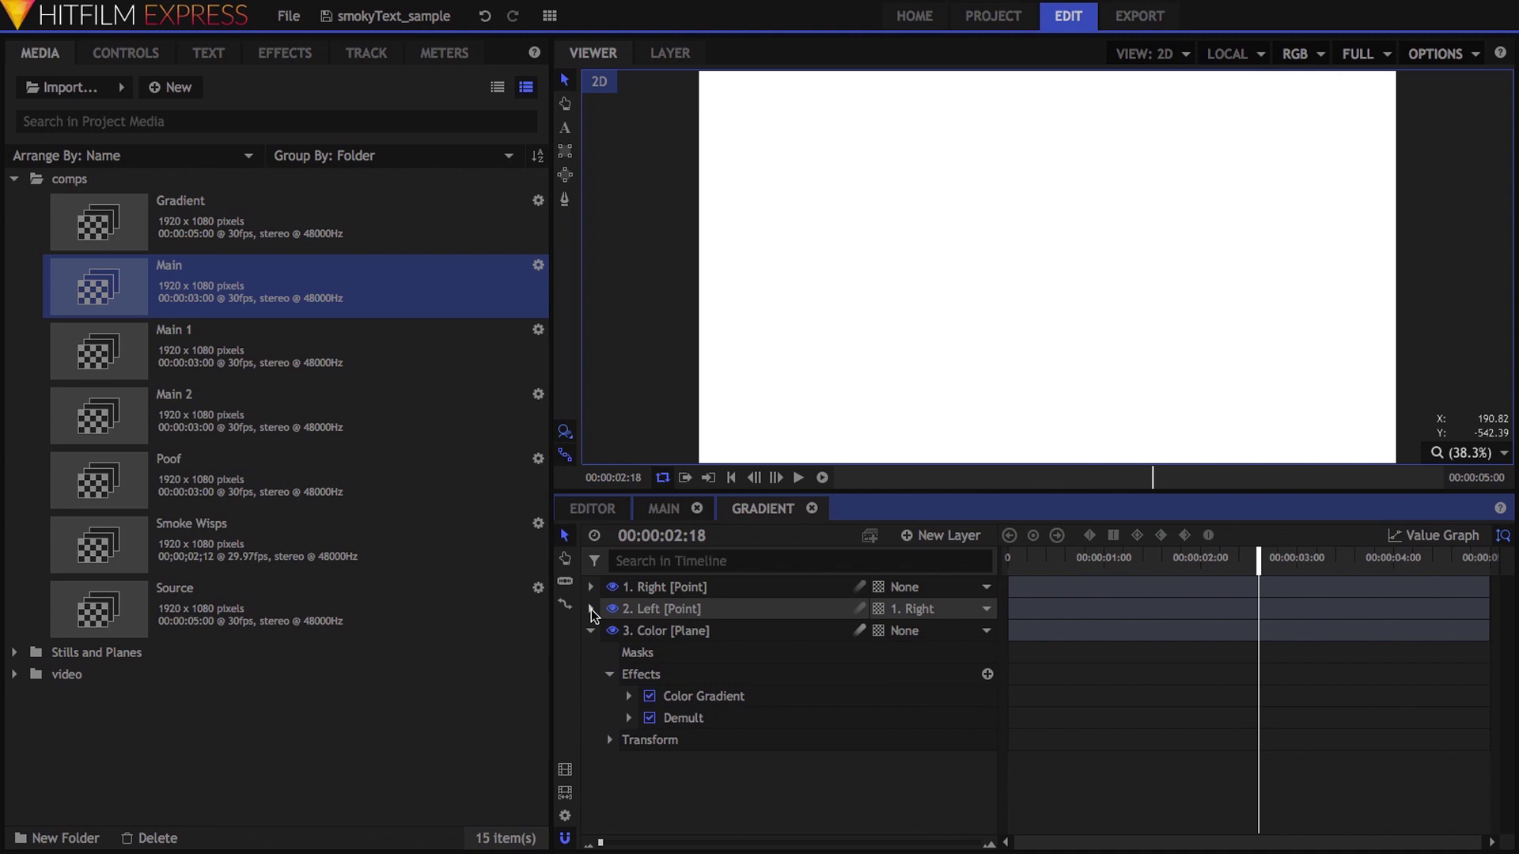
click(590, 631)
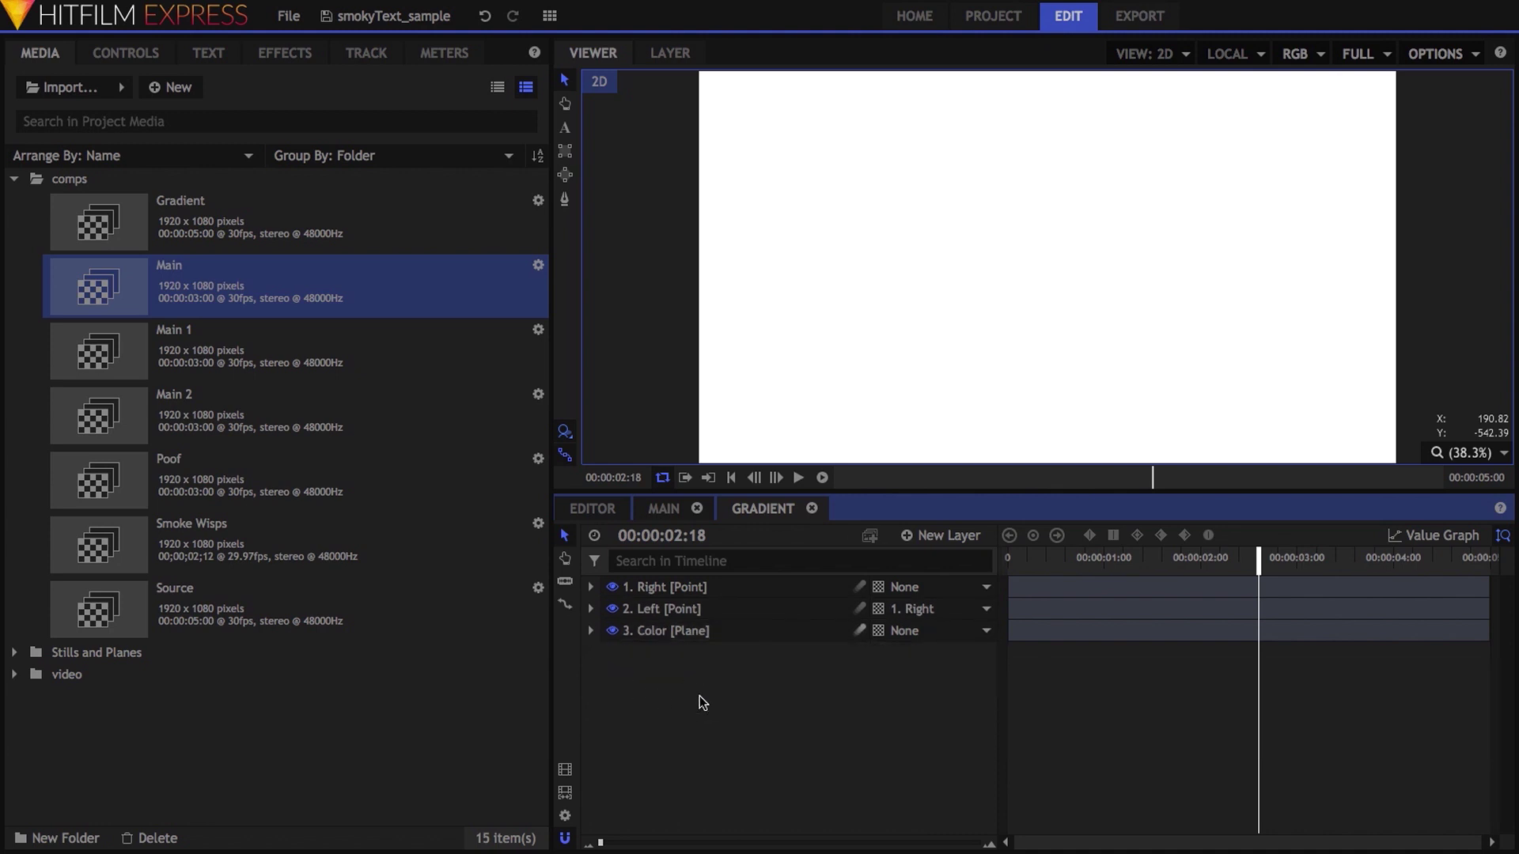
- Back in Main, compare Heat Distortion's mask set to None versus 3. Gradient, keeping Gradient
click(812, 510)
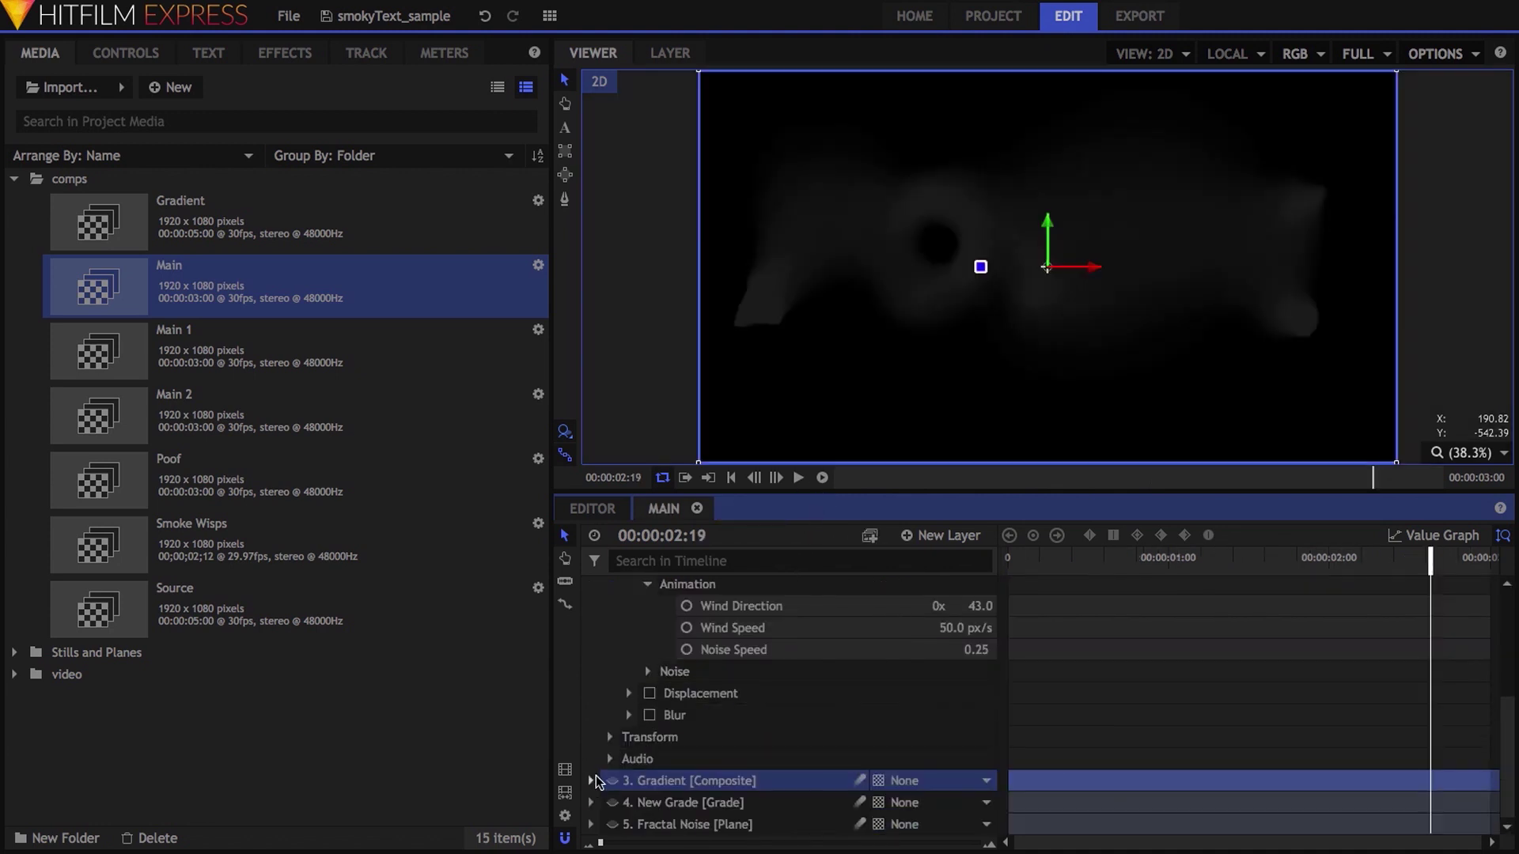
scroll(807, 696, up, 4)
click(867, 696)
click(949, 697)
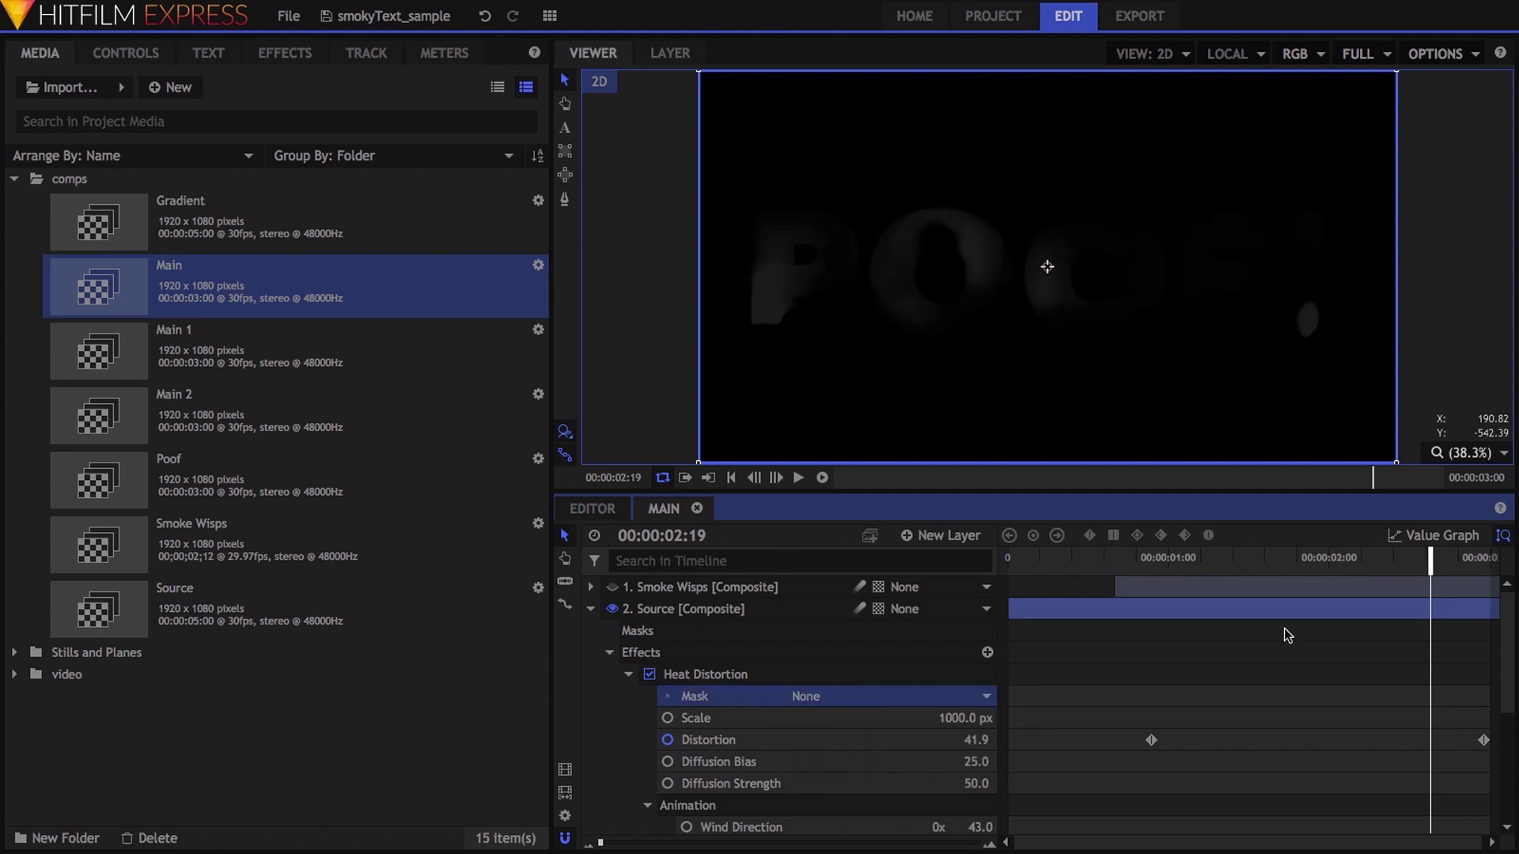
drag(1430, 558, 1294, 562)
click(848, 697)
click(852, 735)
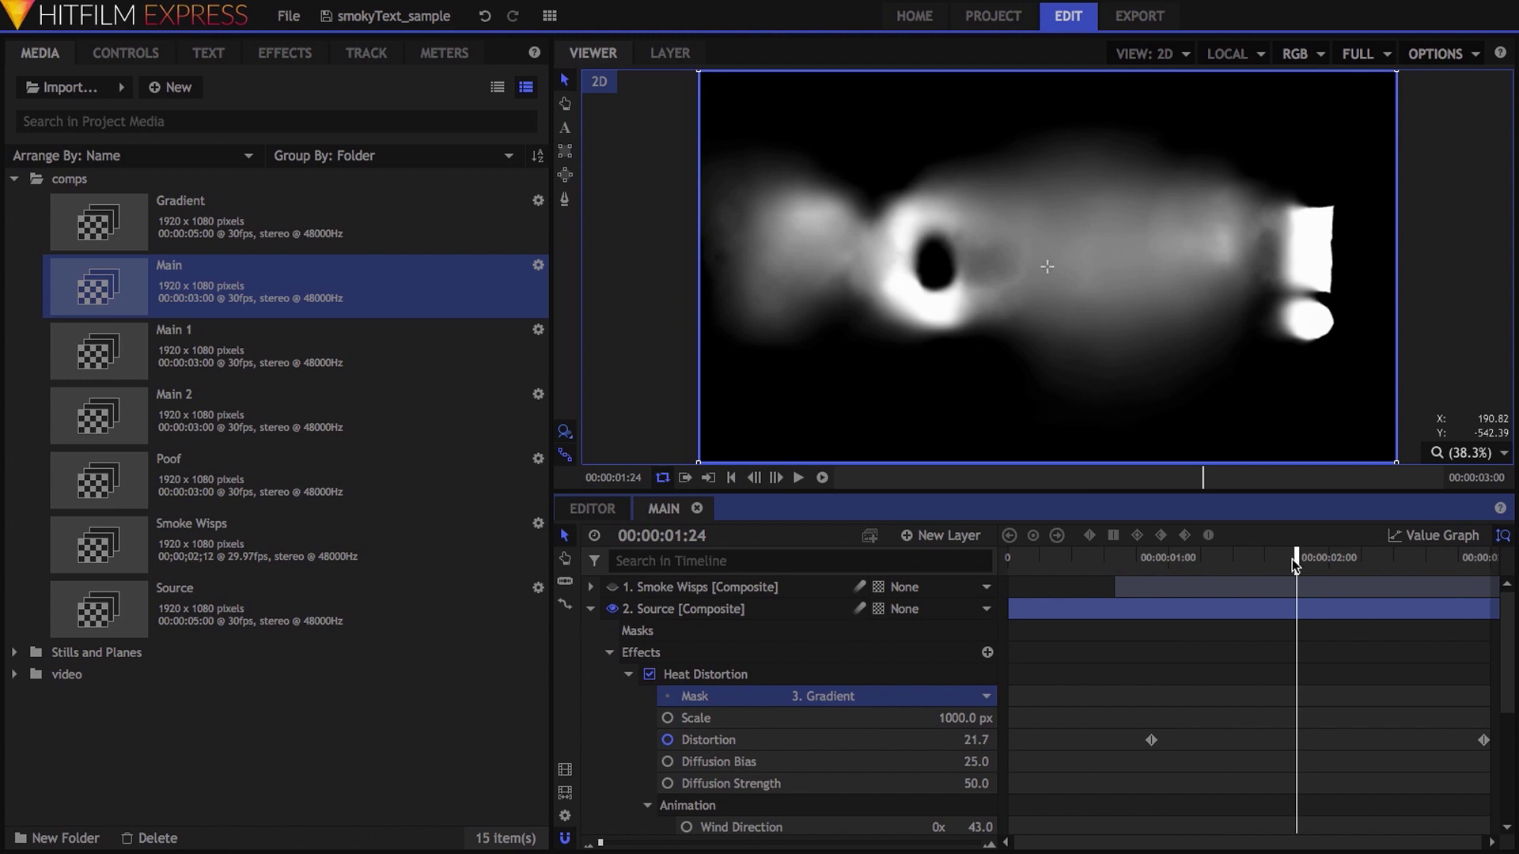
click(629, 678)
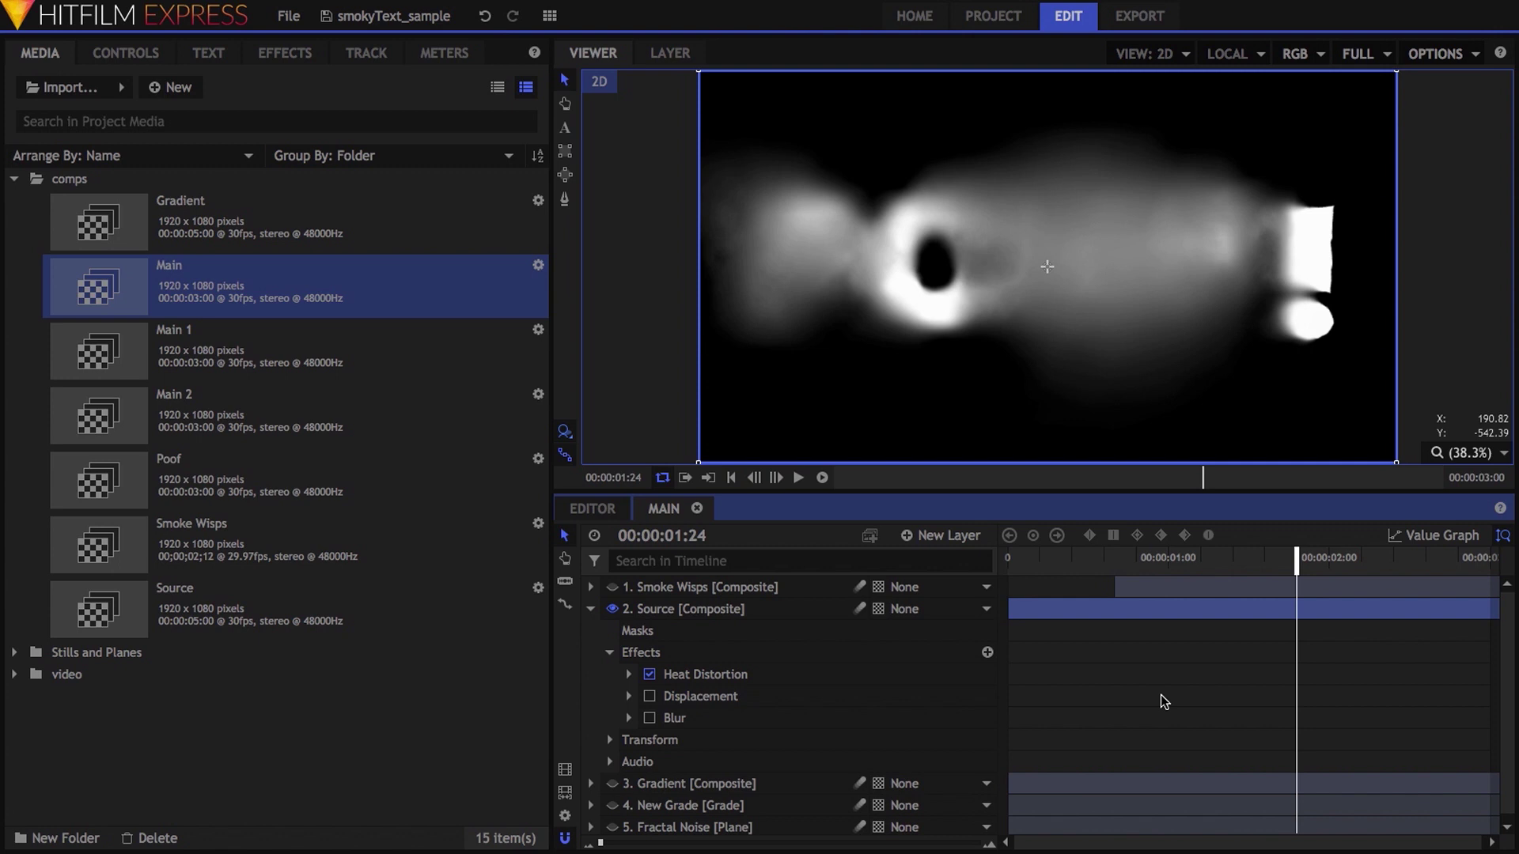
- Make the Fractal Noise layer visible and hide the Source layer to view noise alone
click(629, 697)
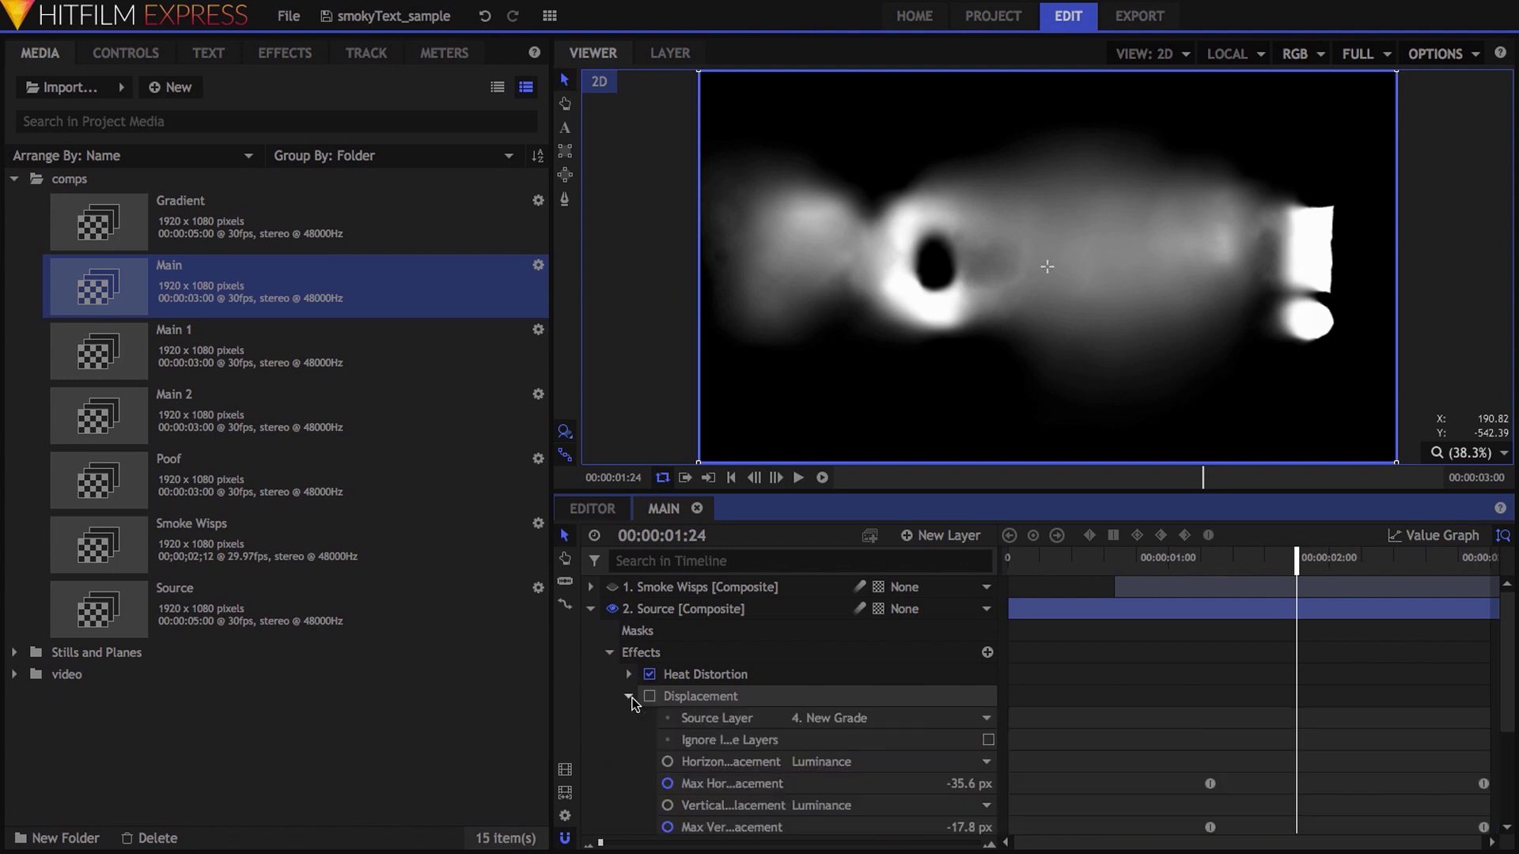
scroll(701, 674, down, 3)
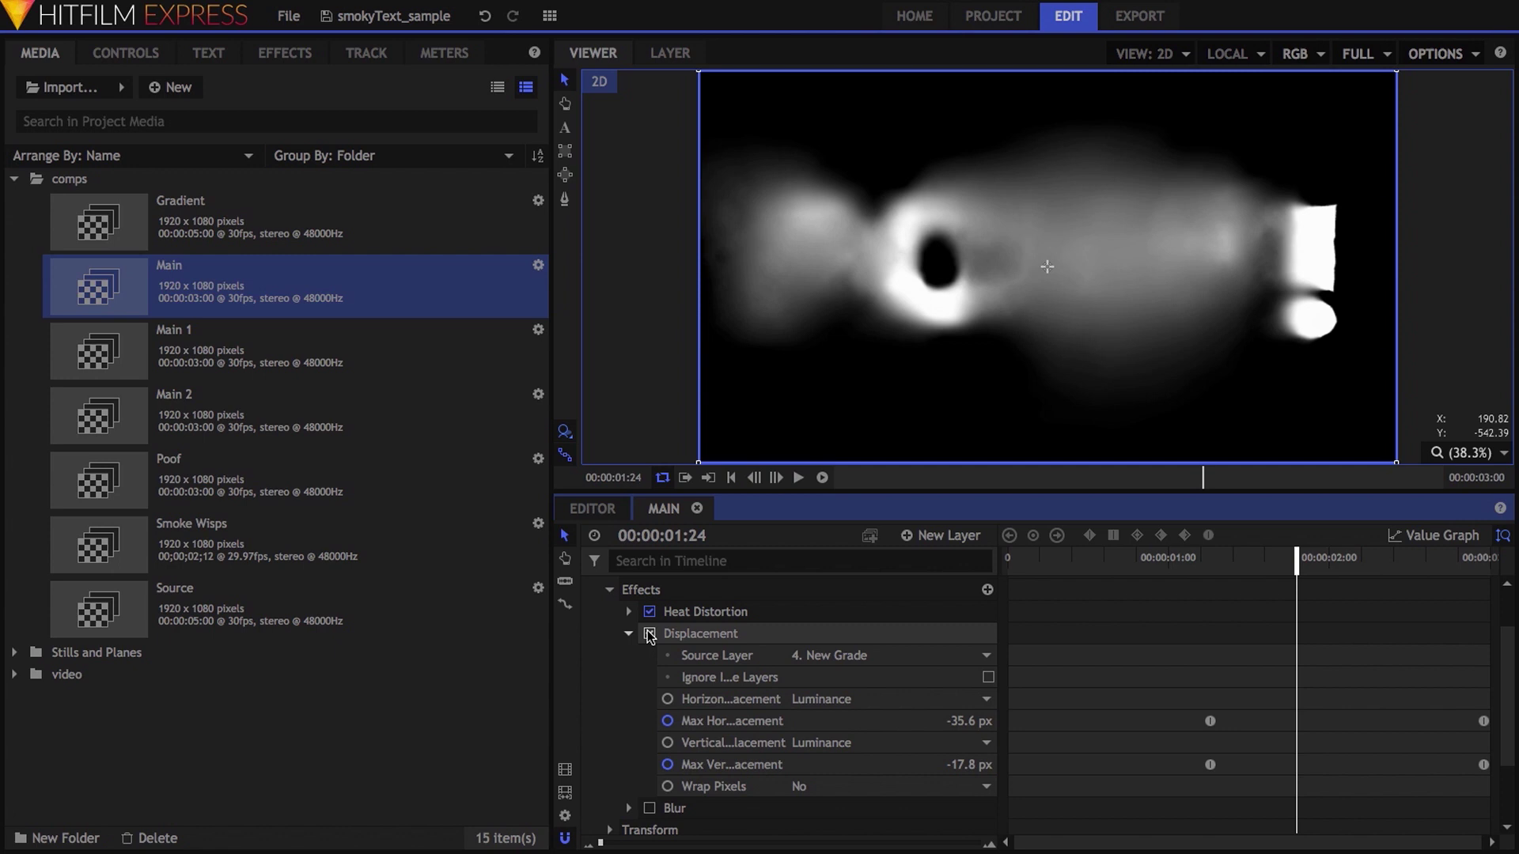
scroll(645, 688, down, 3)
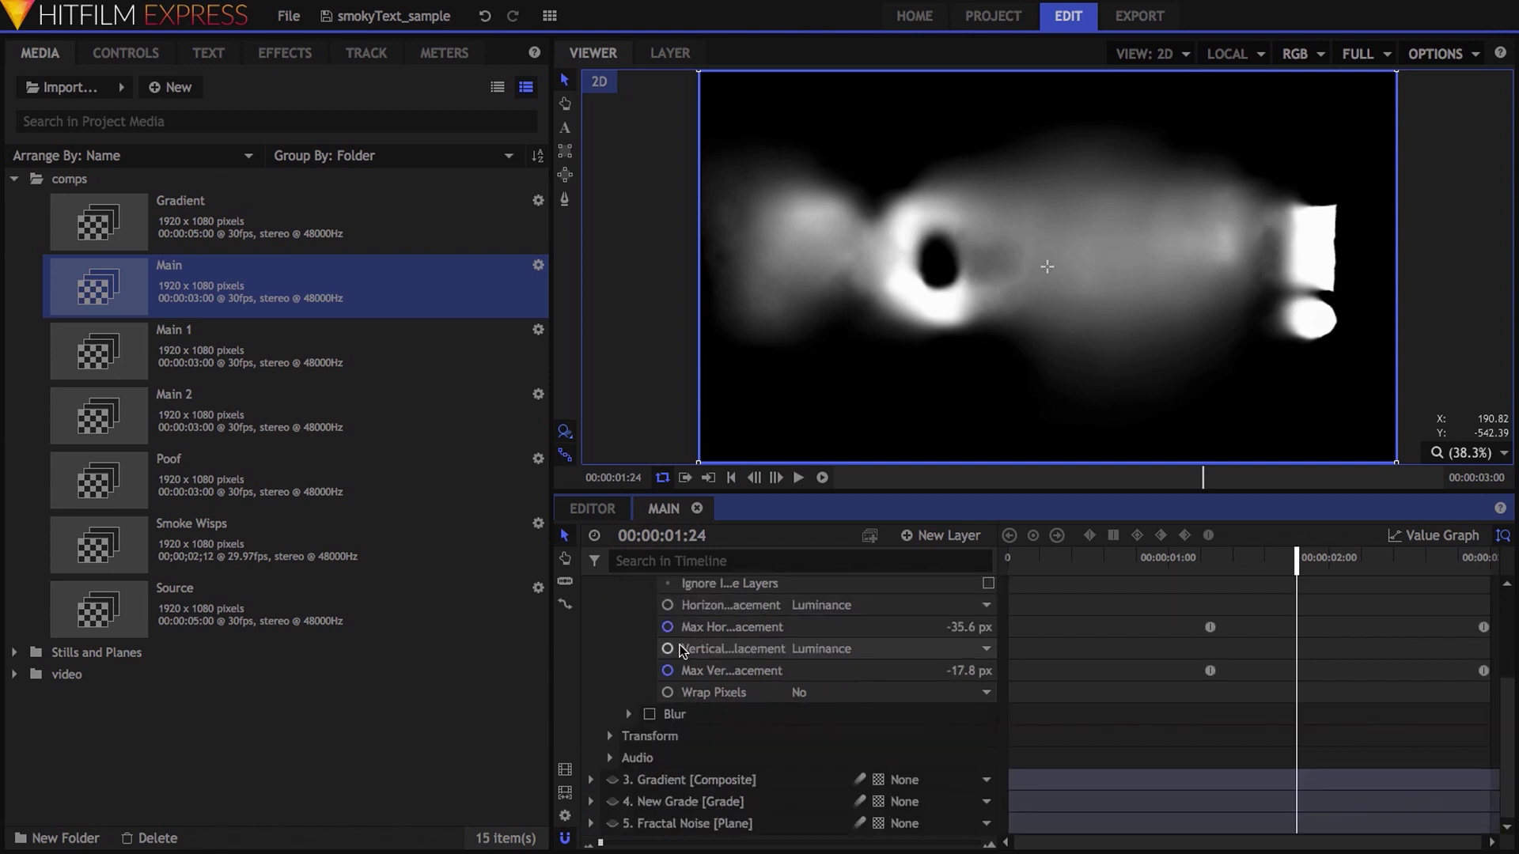
click(611, 825)
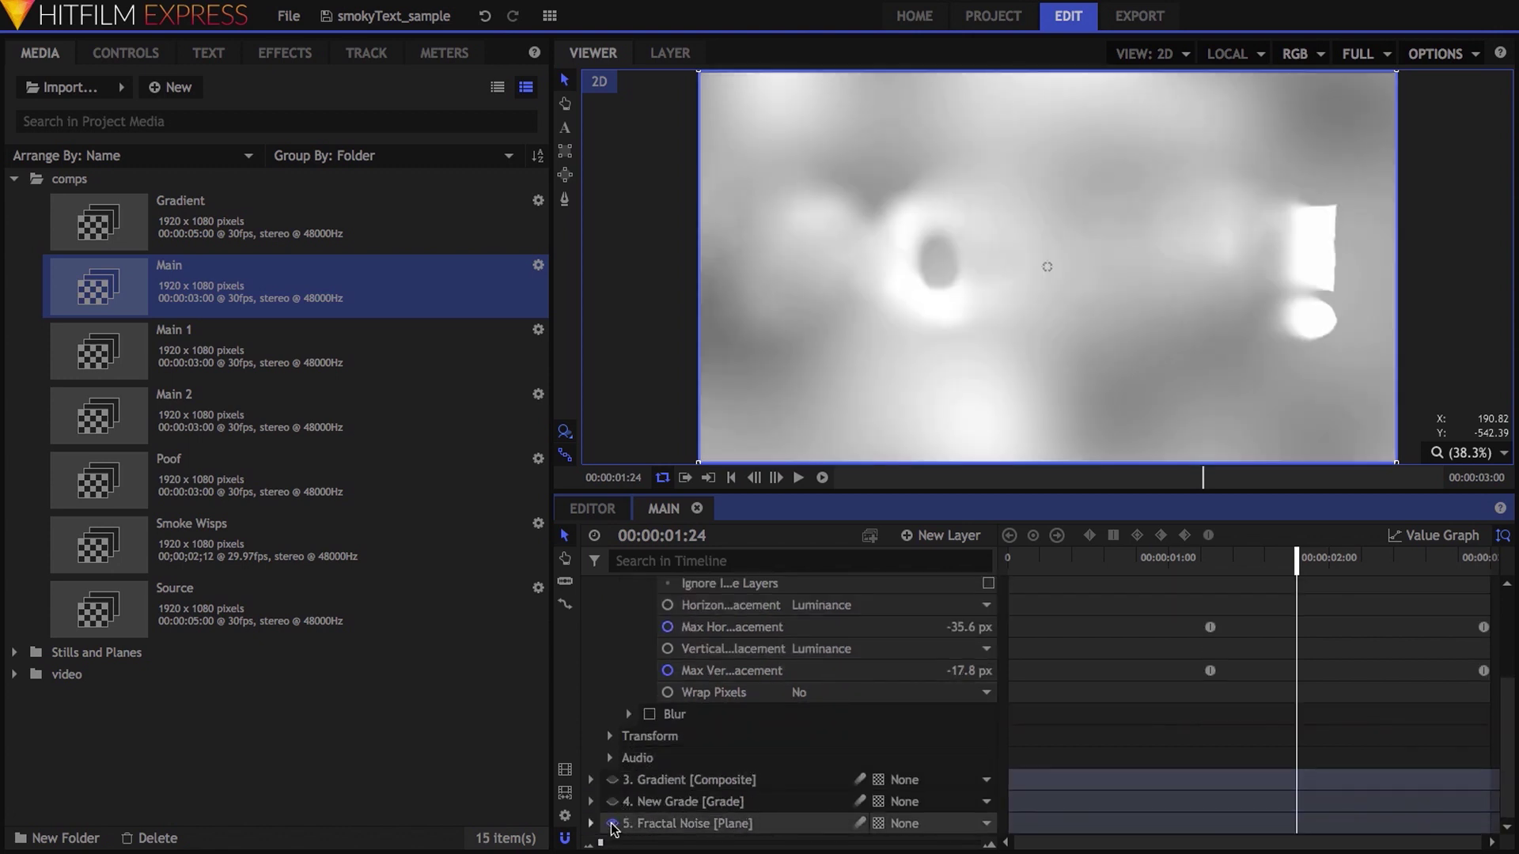
scroll(617, 775, up, 5)
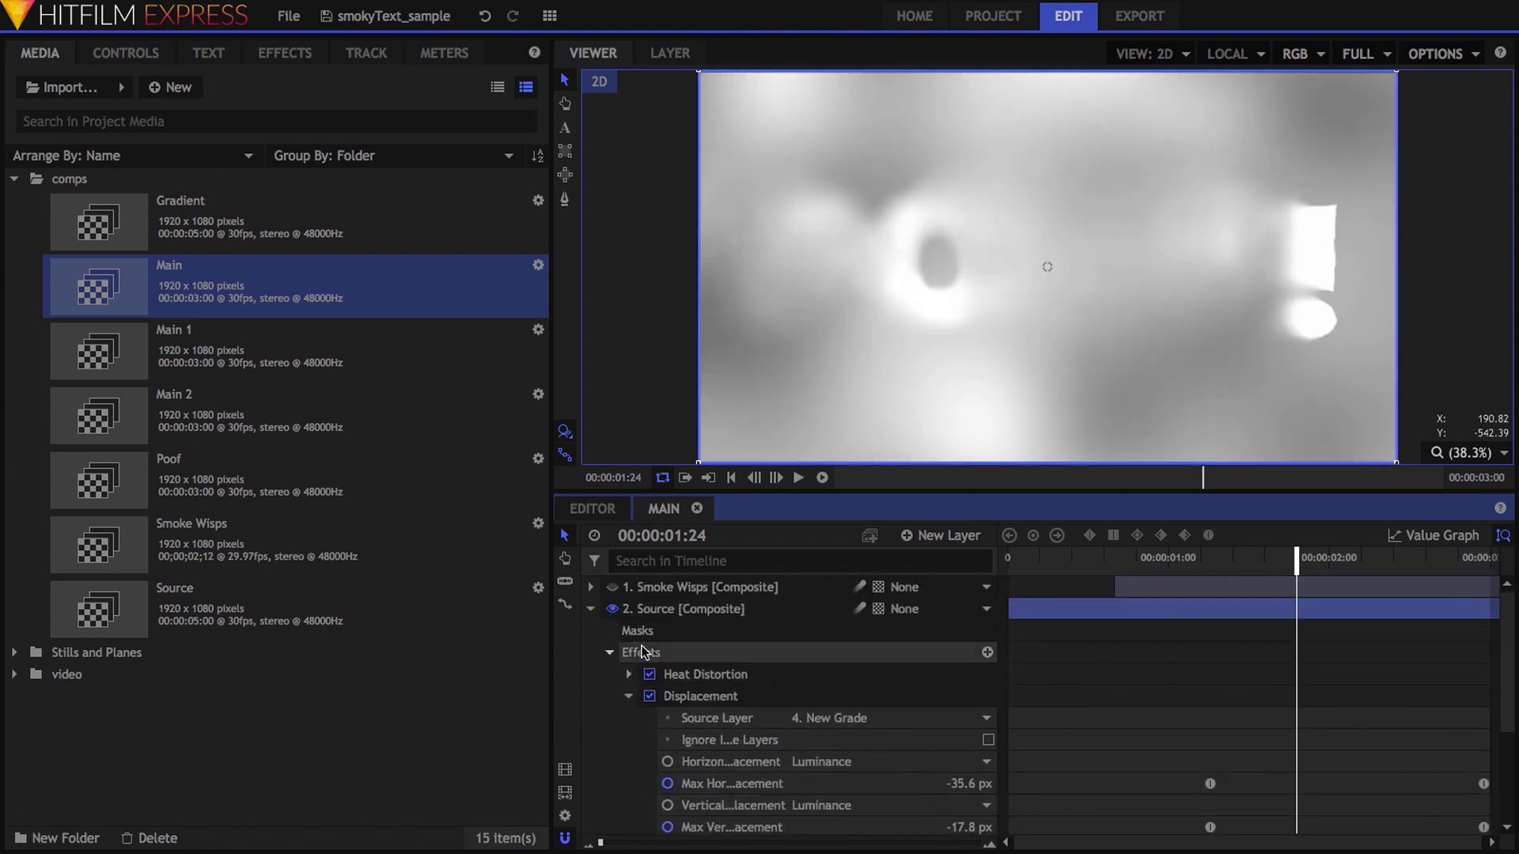
click(614, 609)
scroll(647, 677, down, 5)
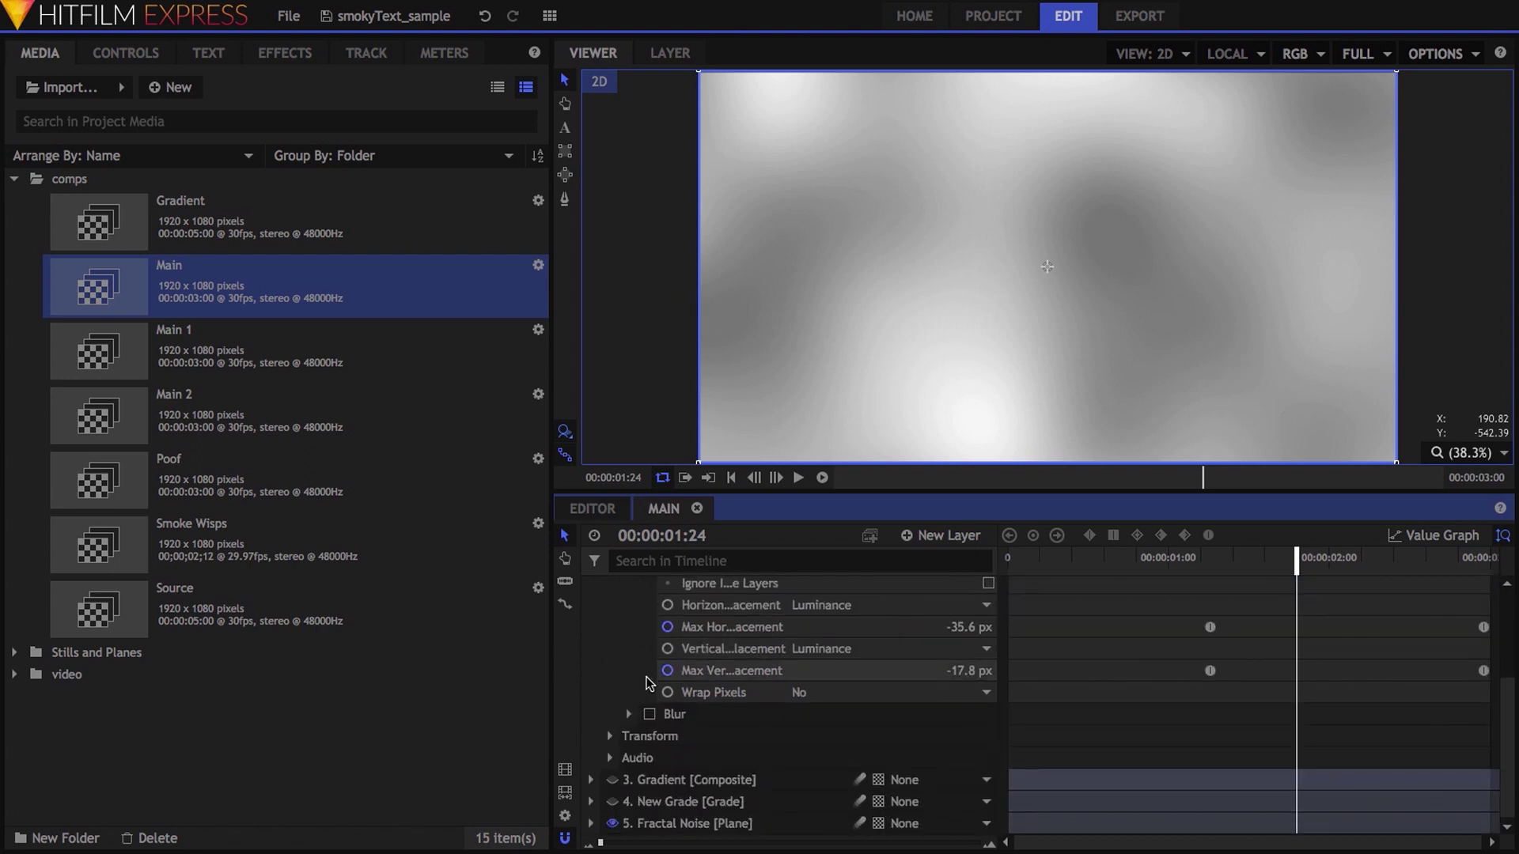
- Select the Fractal Noise layer and reveal its Fractal Noise effect settings
click(656, 823)
click(591, 823)
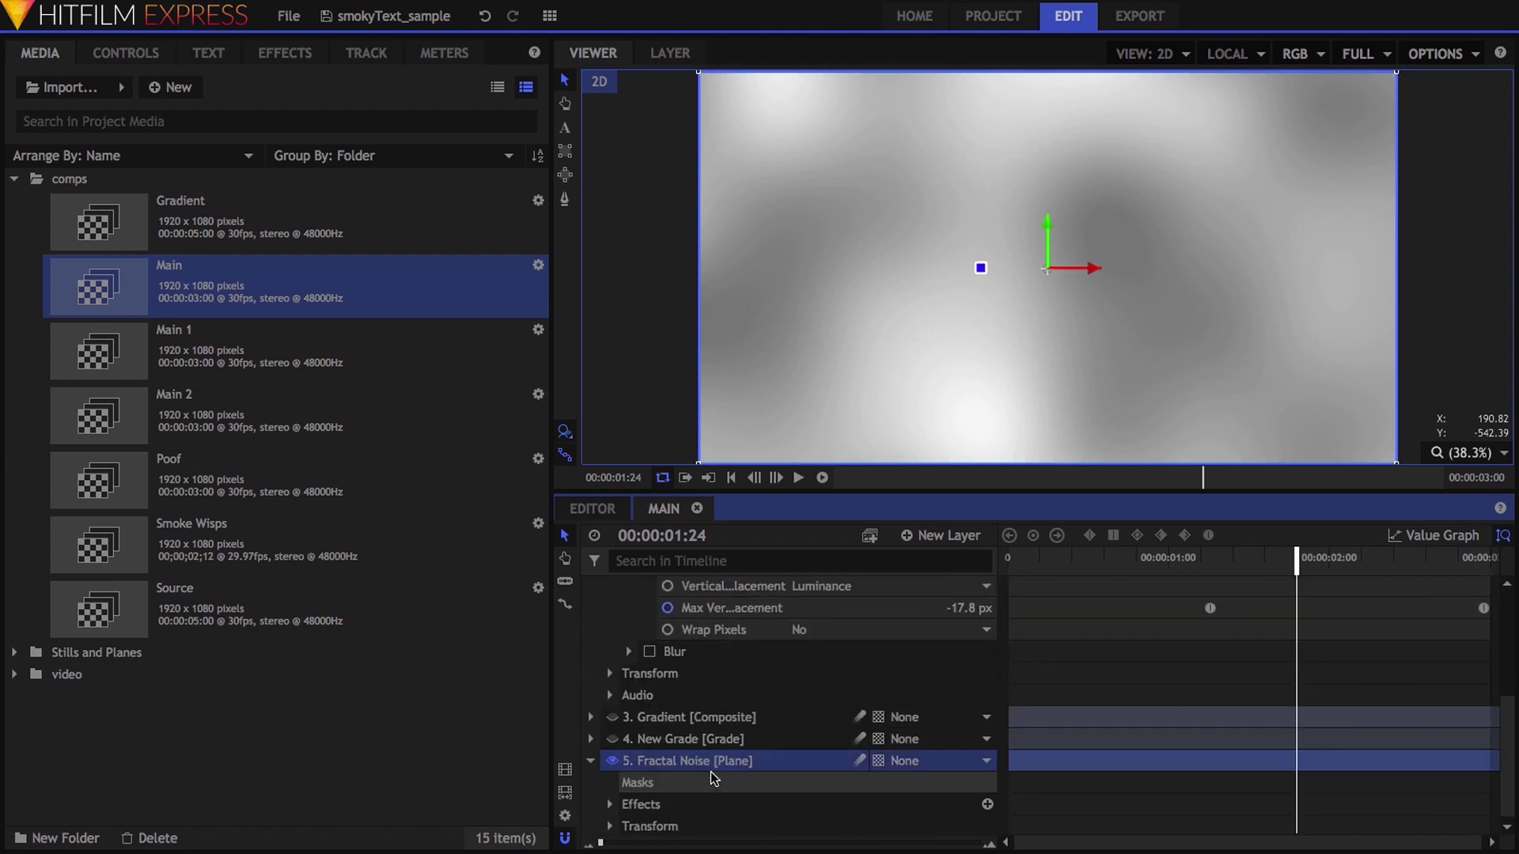
click(609, 805)
scroll(634, 802, down, 1)
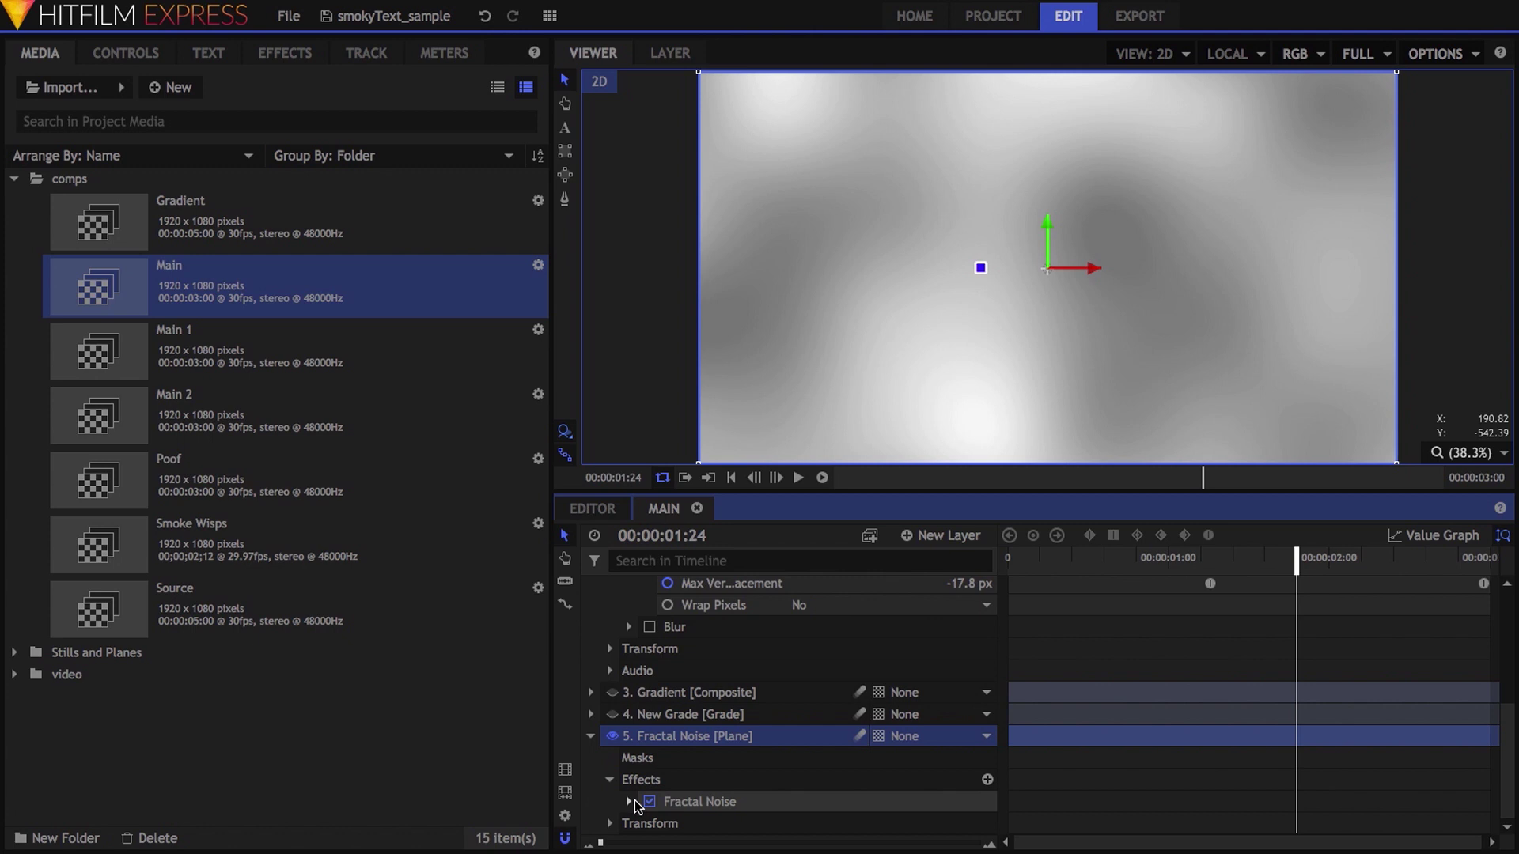
click(629, 801)
scroll(723, 758, down, 5)
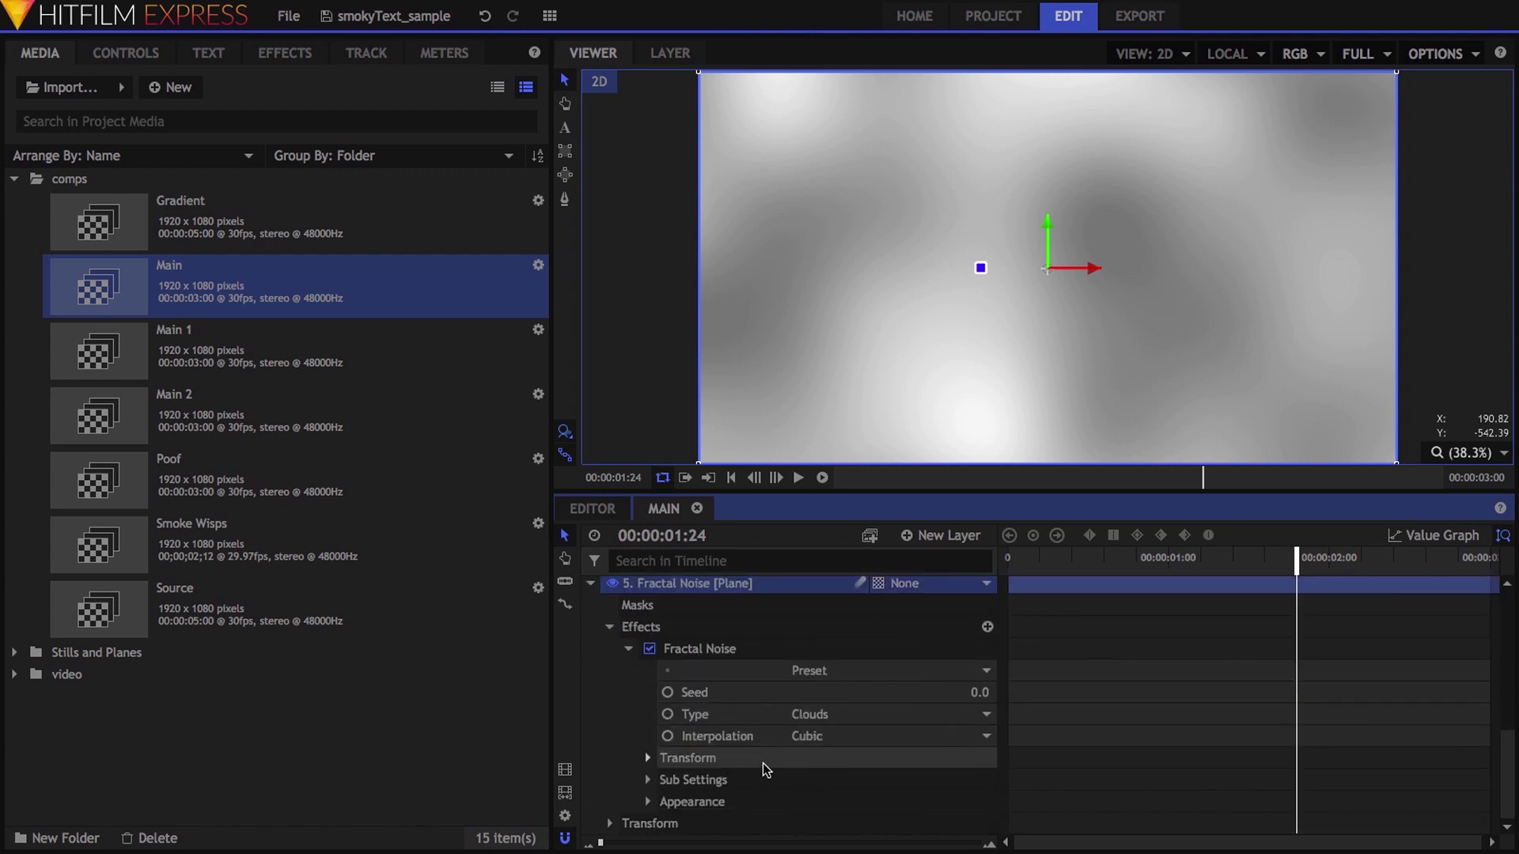
- Expand Transform, Sub Settings and Appearance to show Clouds, 300.7 px scale, grey 128 and white 255
click(648, 758)
scroll(650, 759, down, 3)
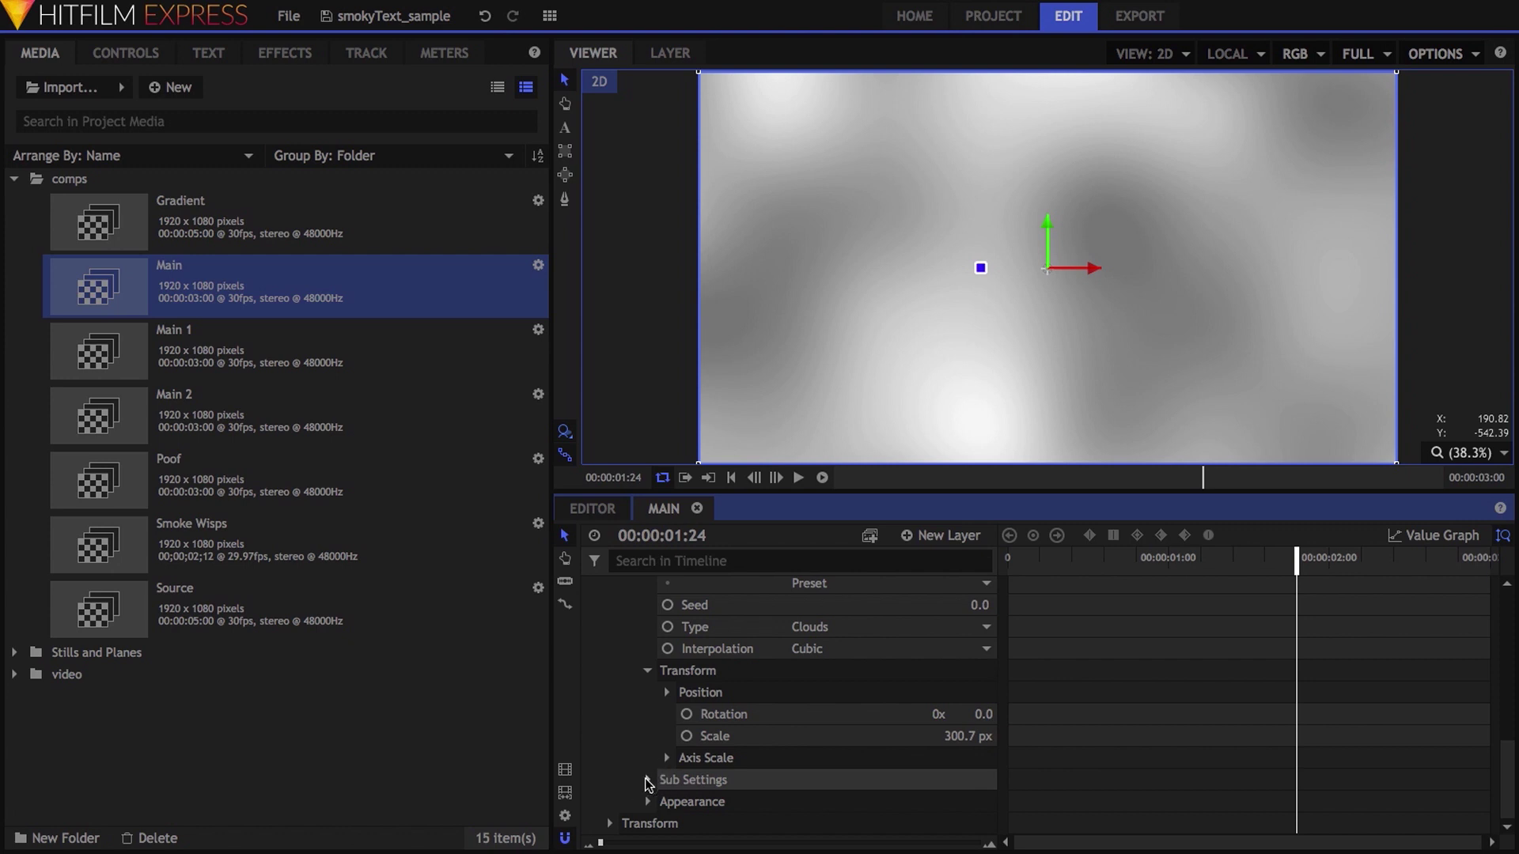
click(647, 780)
scroll(653, 761, down, 4)
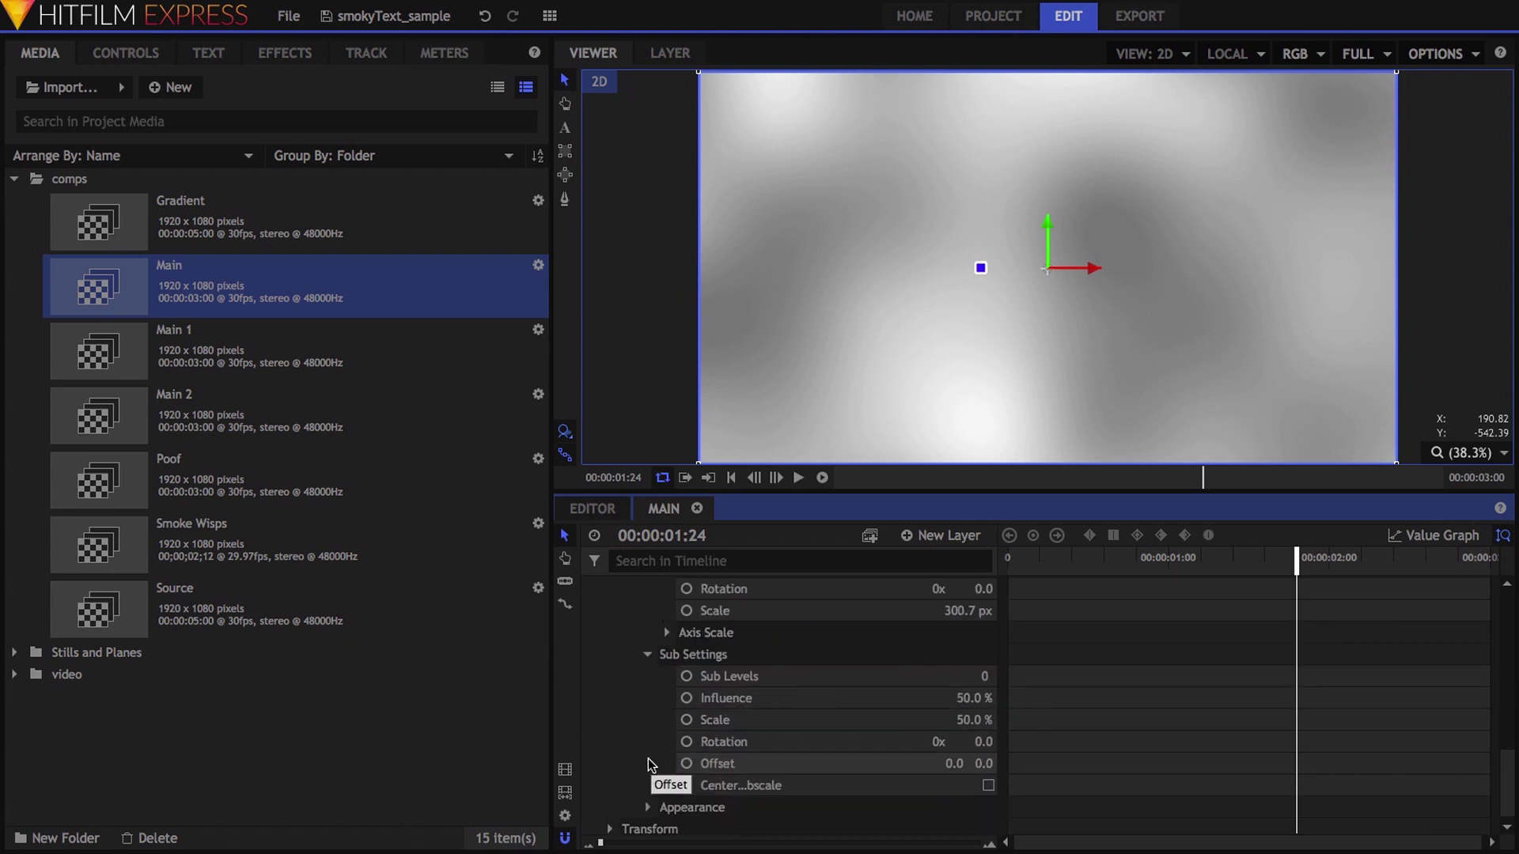
scroll(642, 722, up, 2)
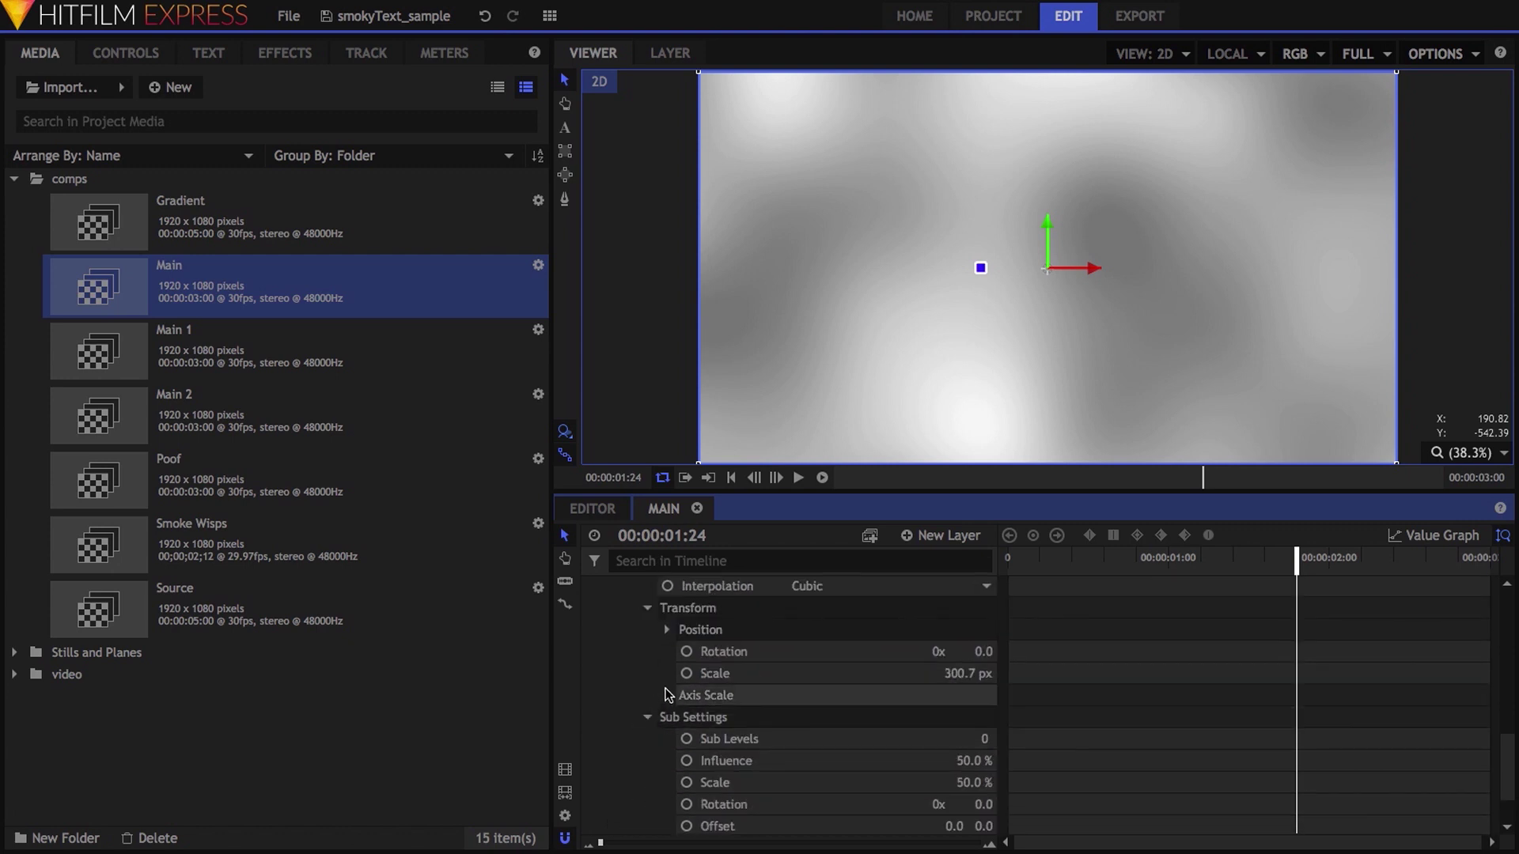
scroll(622, 714, down, 2)
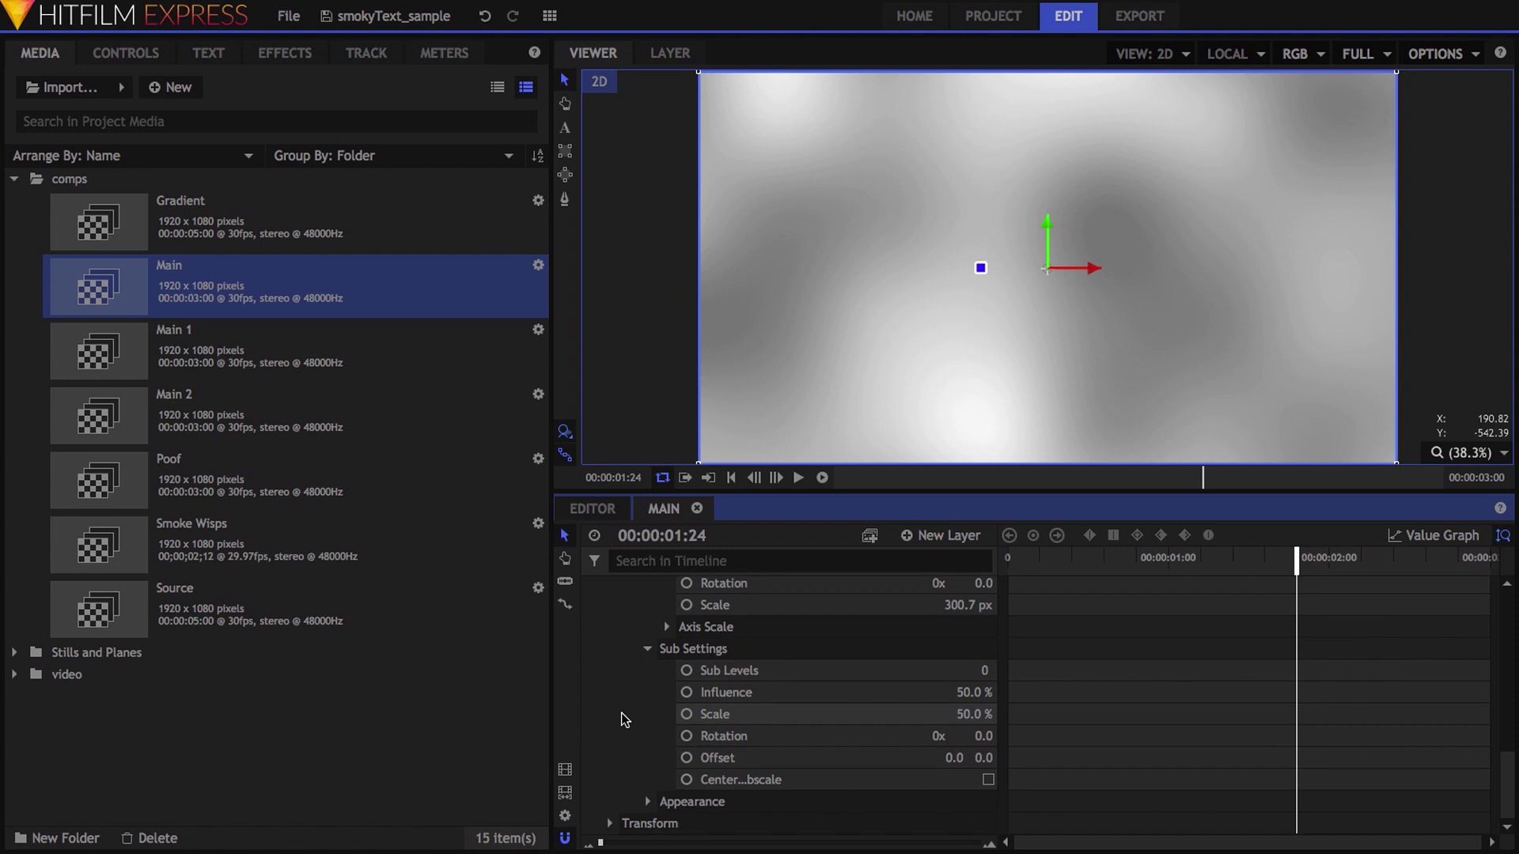
click(647, 802)
scroll(633, 763, down, 3)
click(666, 736)
click(666, 714)
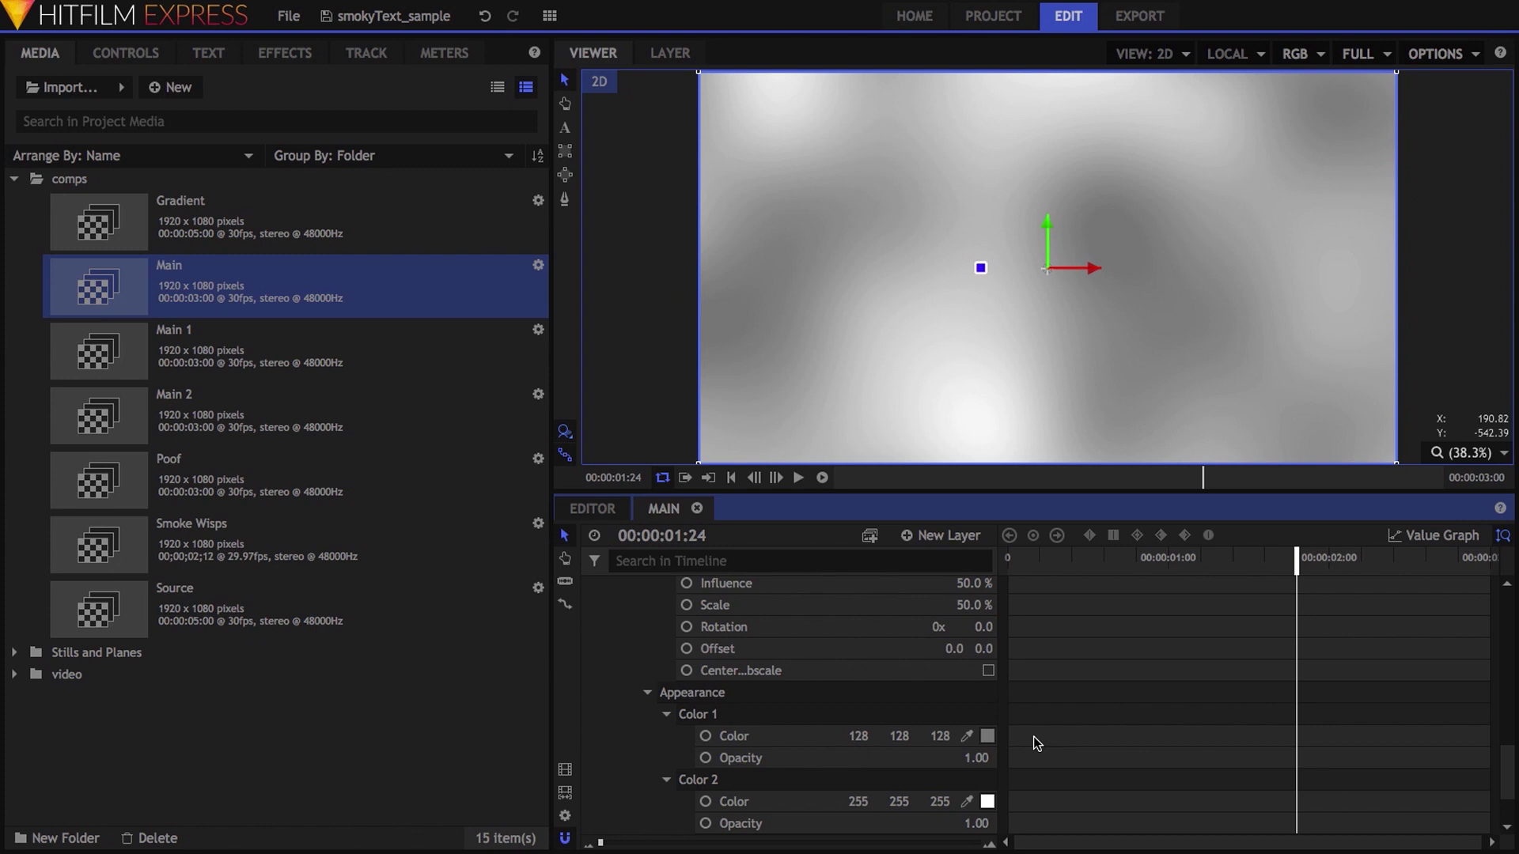
scroll(819, 709, up, 10)
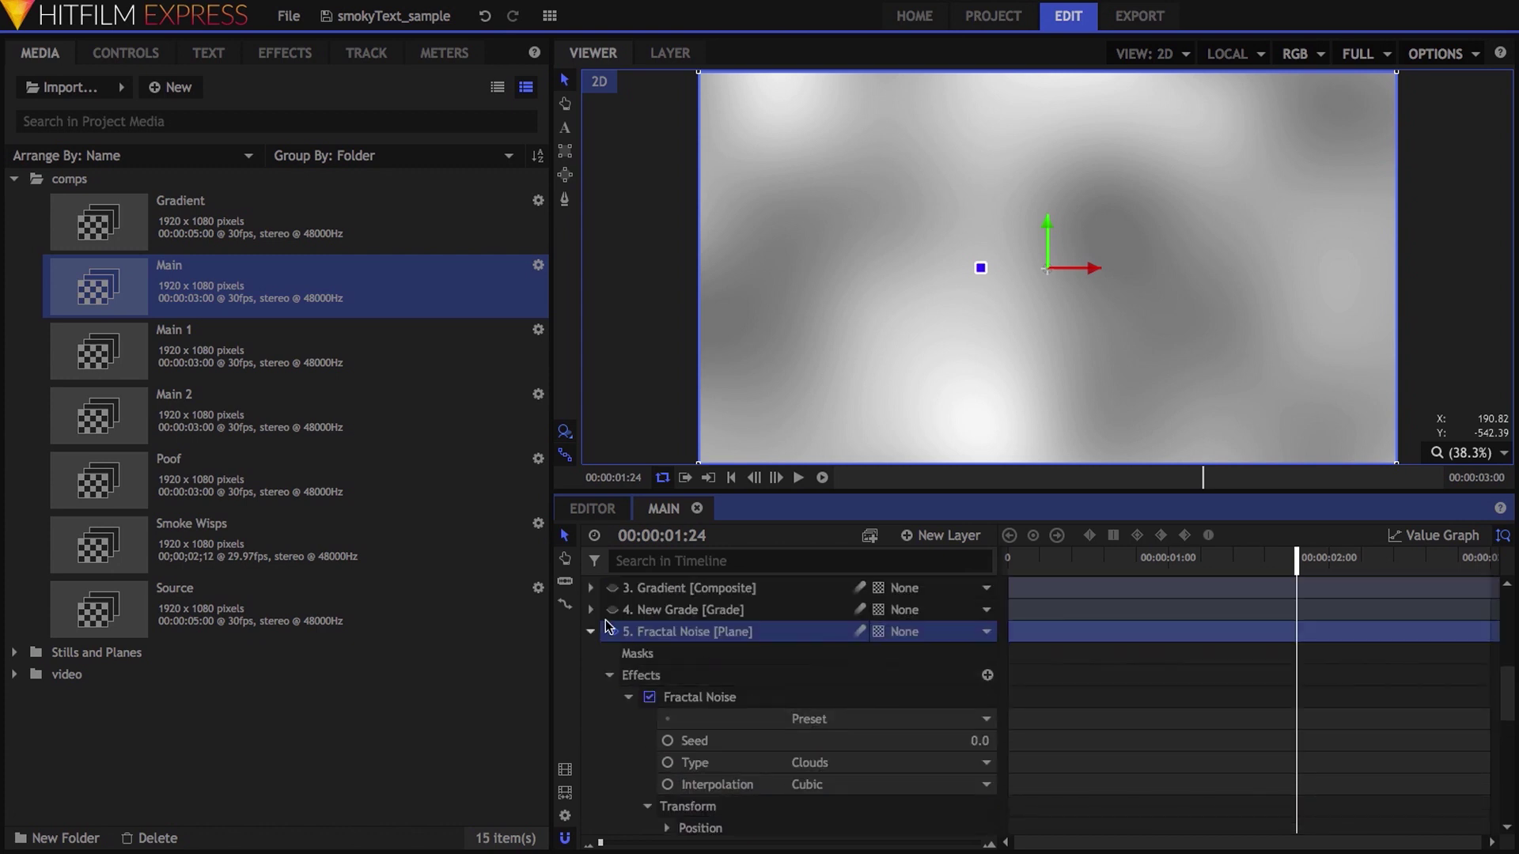
- Collapse and hide the Fractal Noise layer, then select the New Grade layer
click(590, 632)
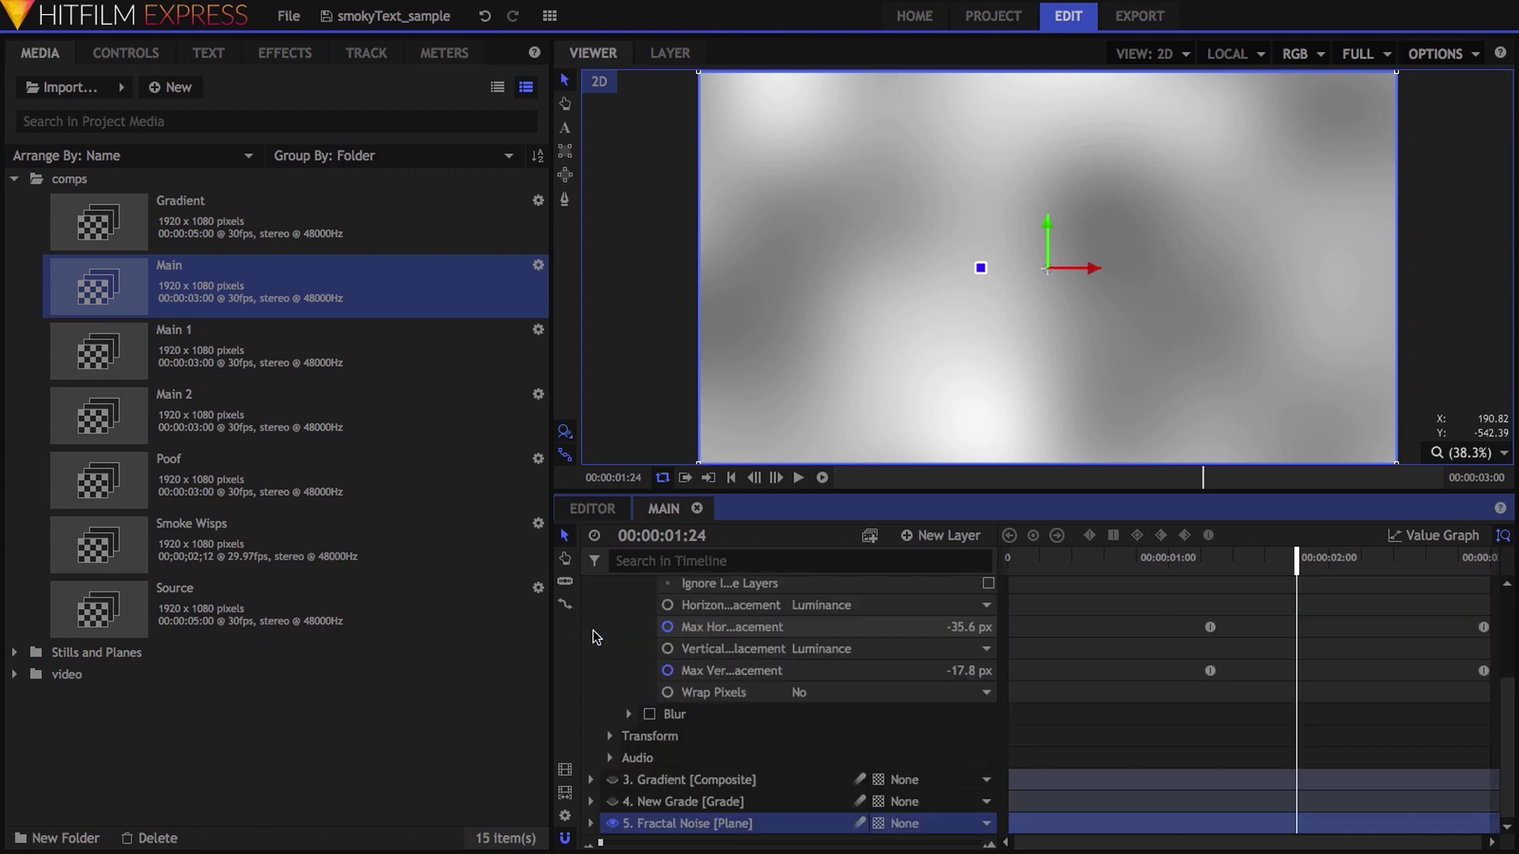
click(612, 824)
click(658, 804)
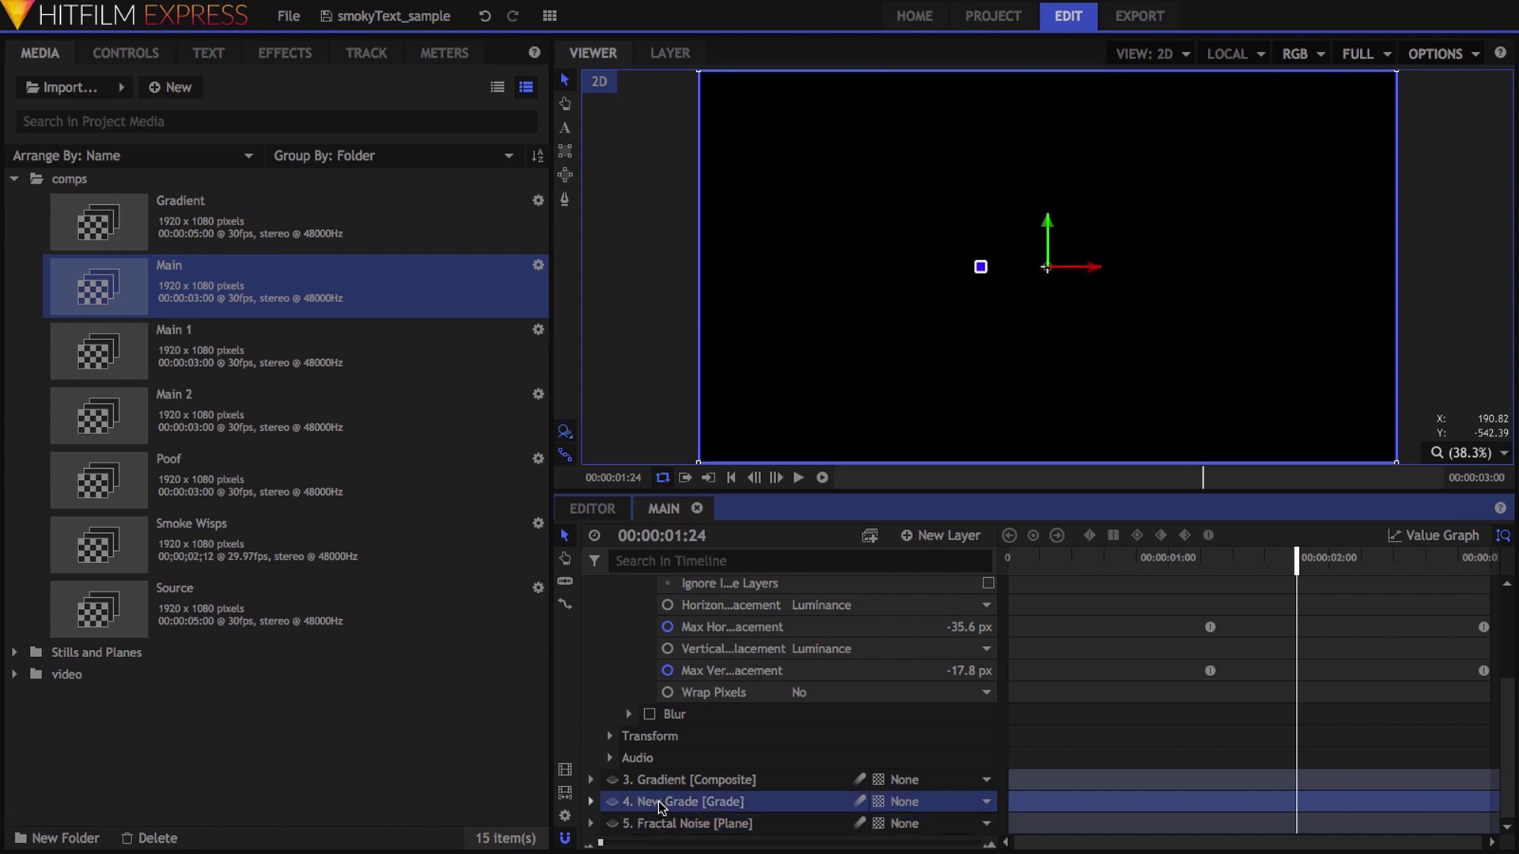
scroll(722, 799, up, 3)
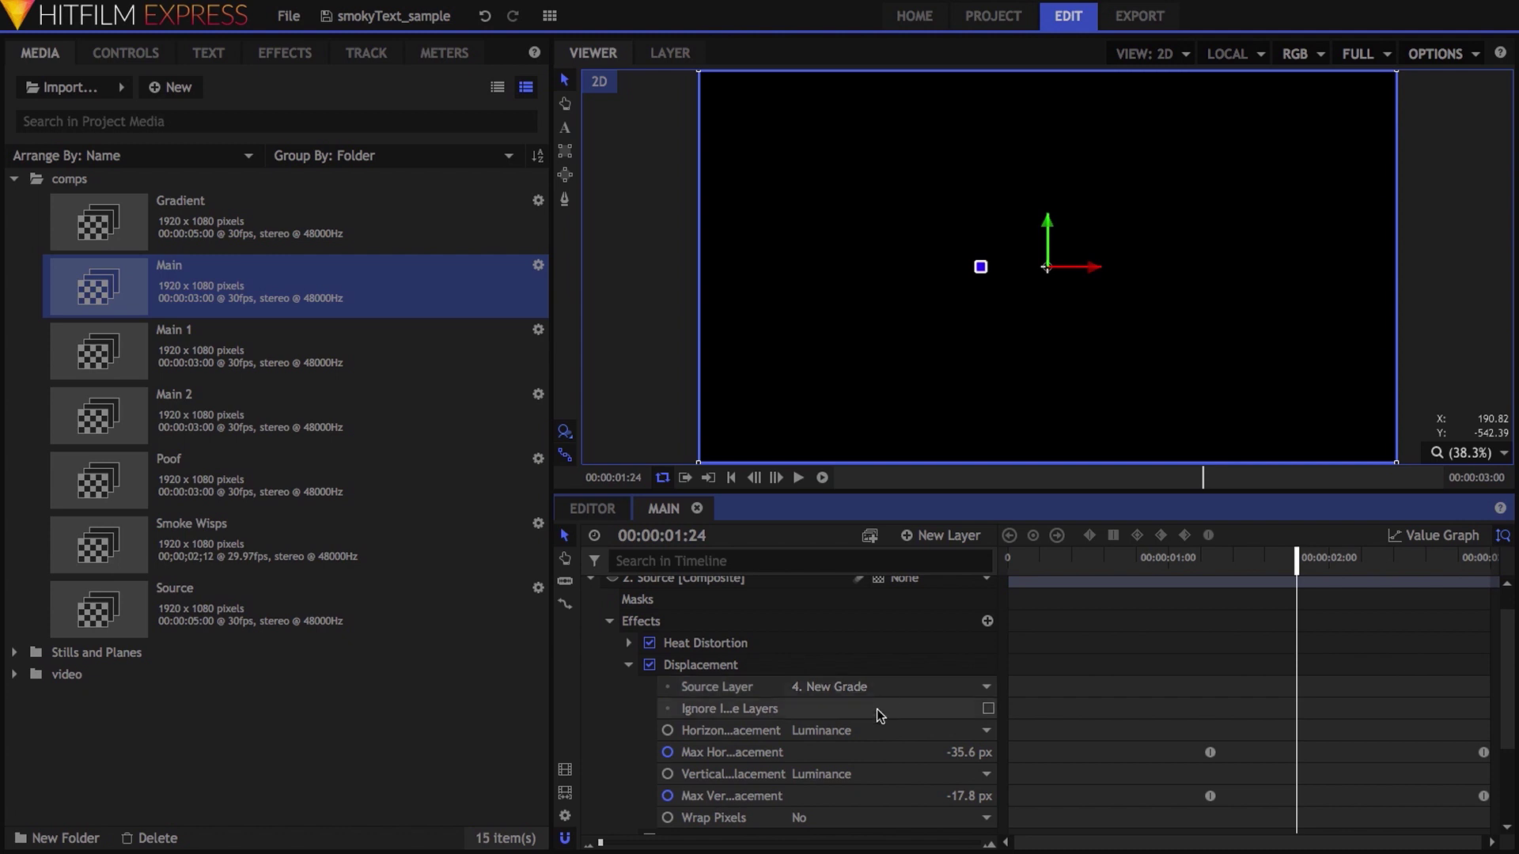
- Keep horizontal and vertical displacement on Luminance and scrub to 00:00:02:24
click(876, 729)
click(870, 776)
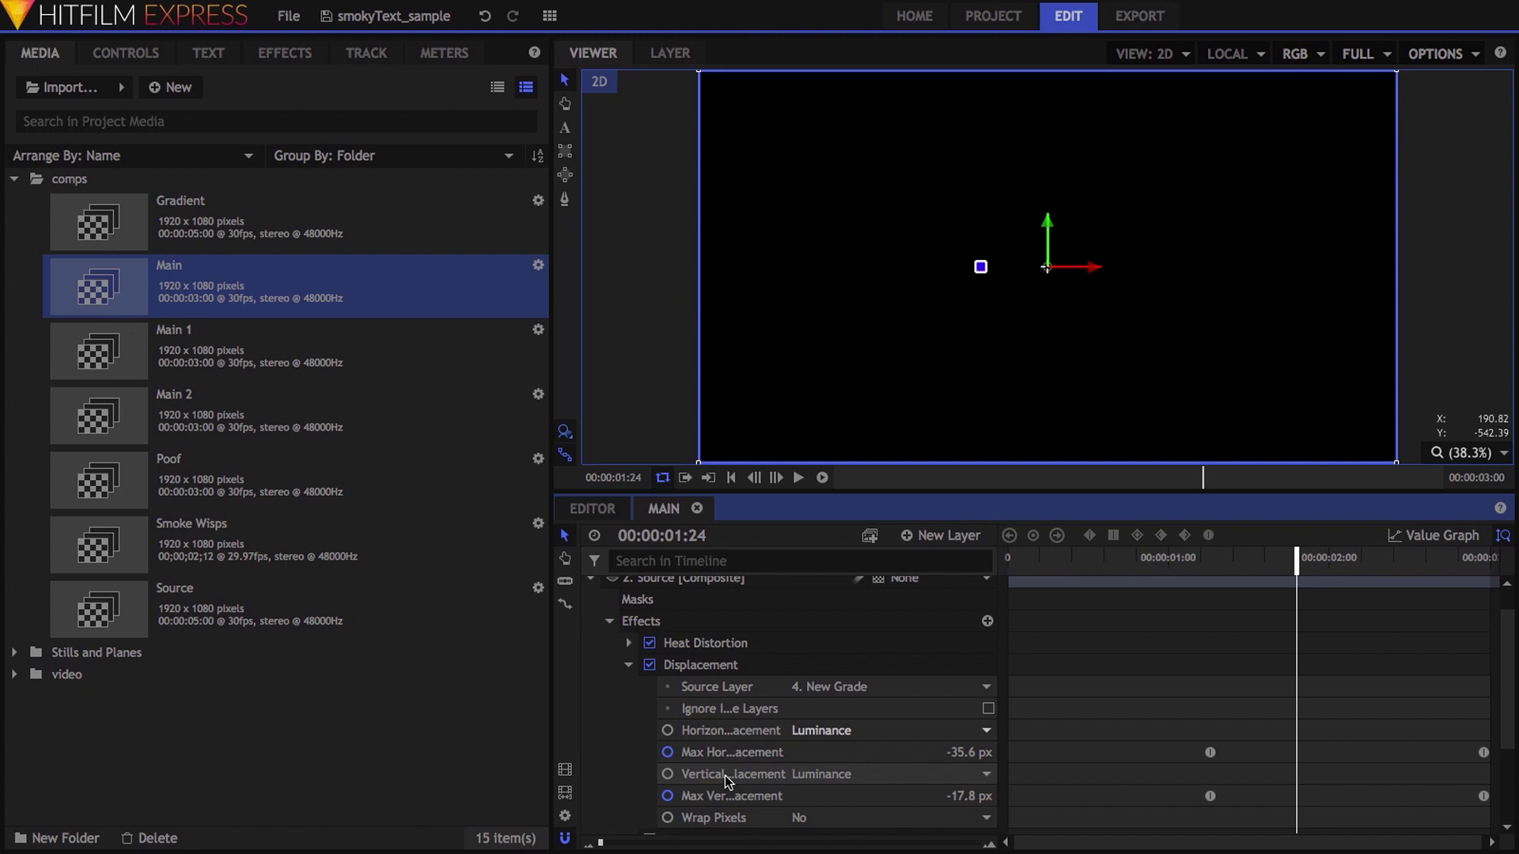
click(879, 776)
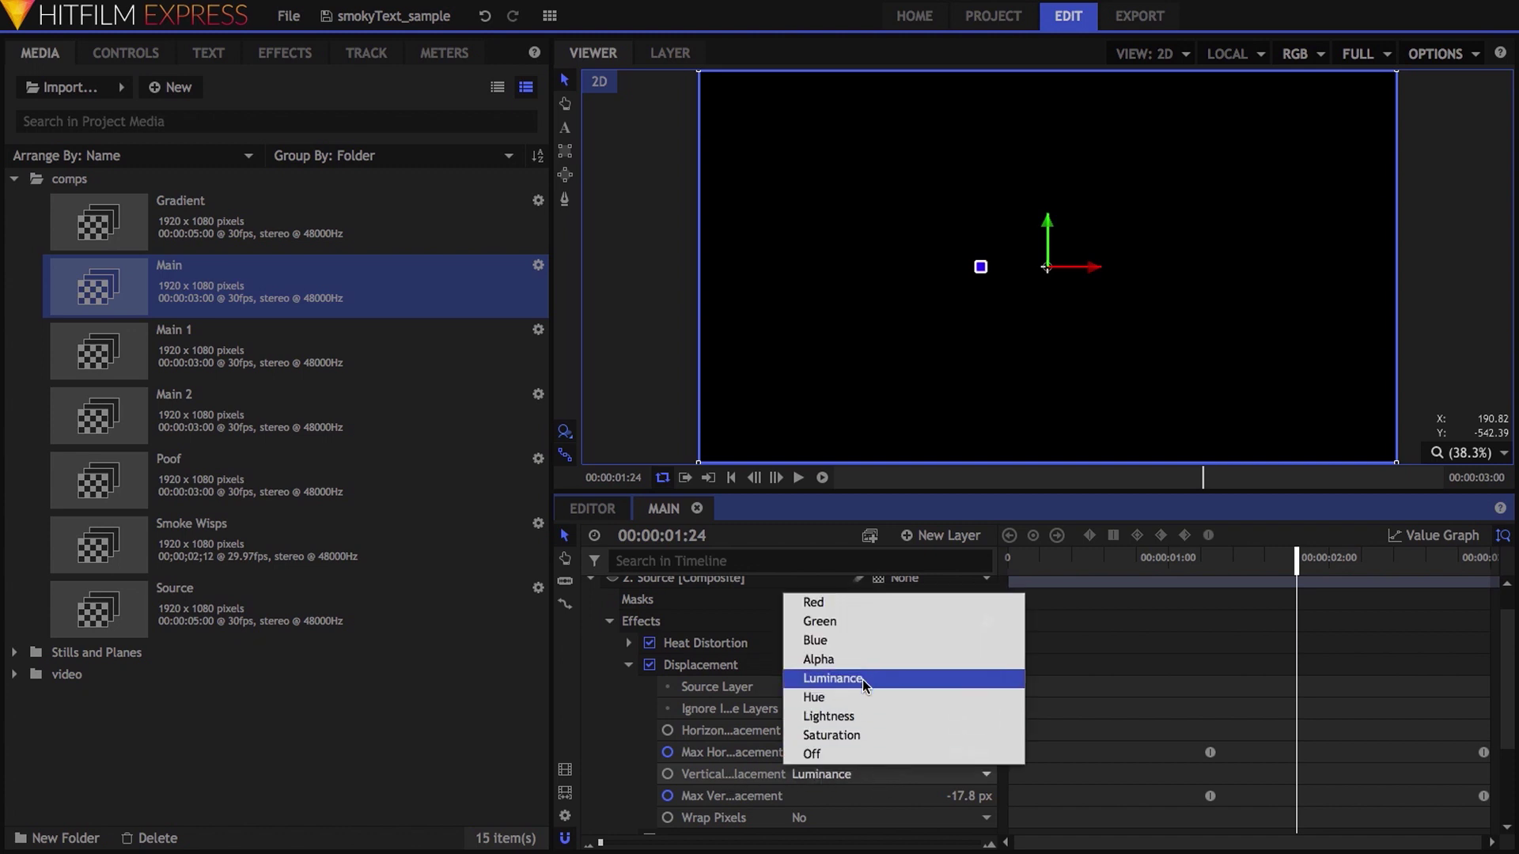
click(753, 770)
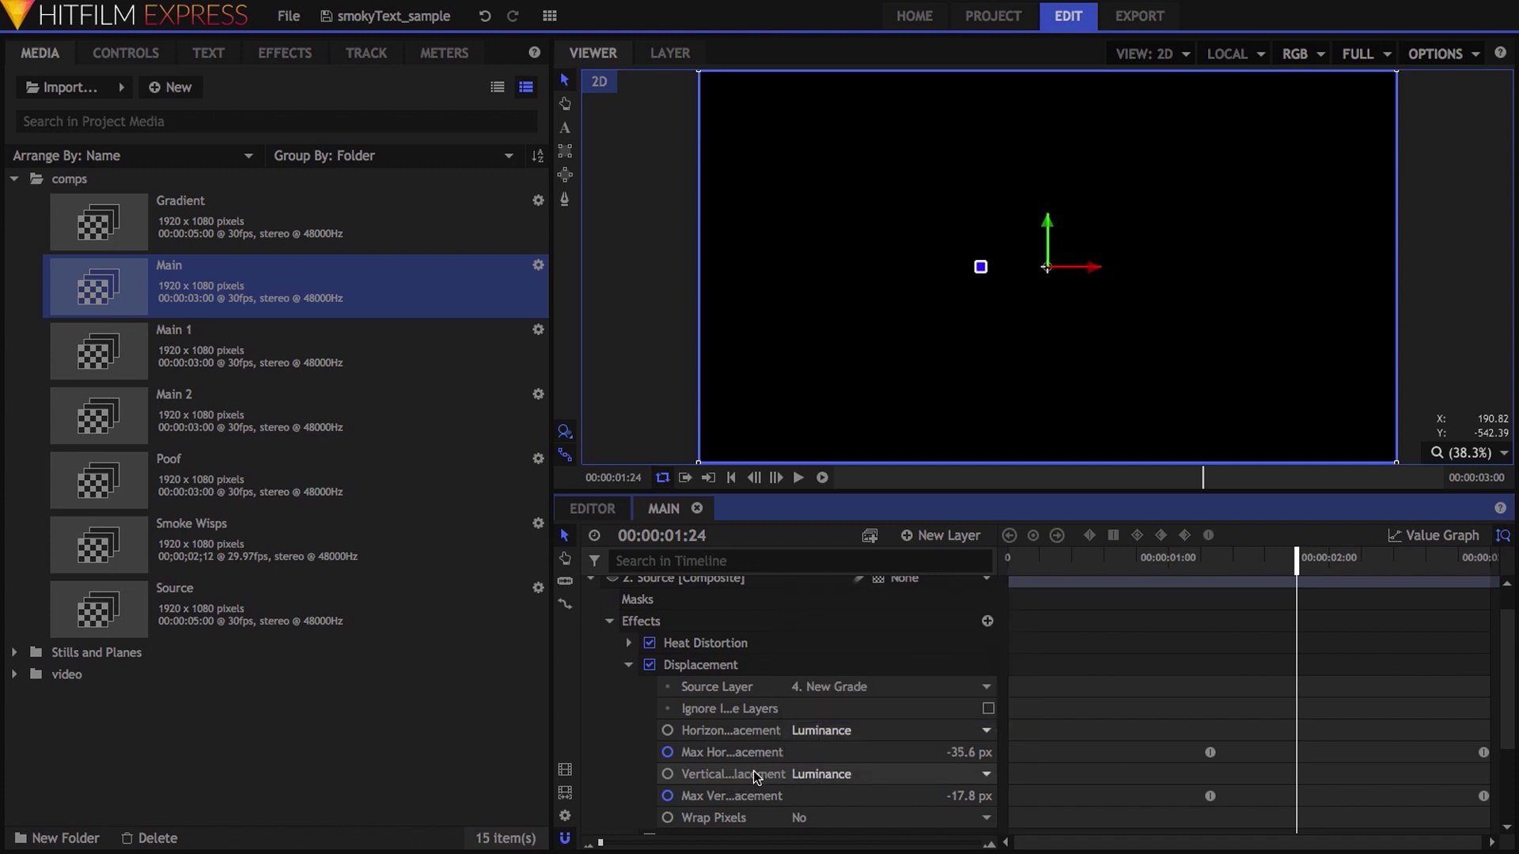
scroll(754, 770, down, 3)
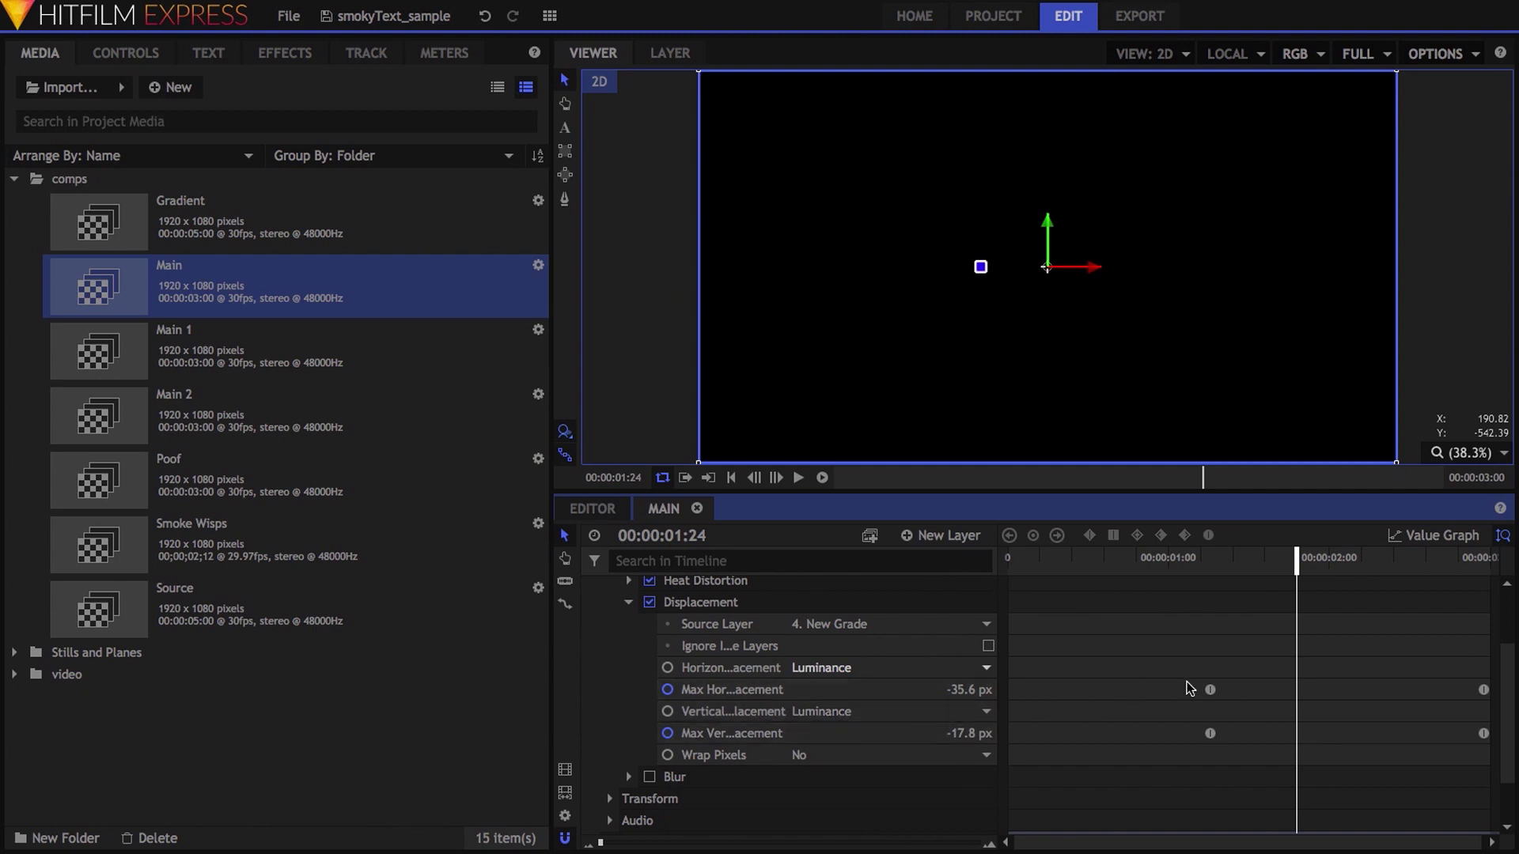
mouse_move(1208, 557)
mouse_down()
mouse_move(1458, 554)
mouse_move(1227, 556)
mouse_up()
- Scrub around 00:00:02:13, then switch Displacement off and collapse it
scroll(791, 791, up, 5)
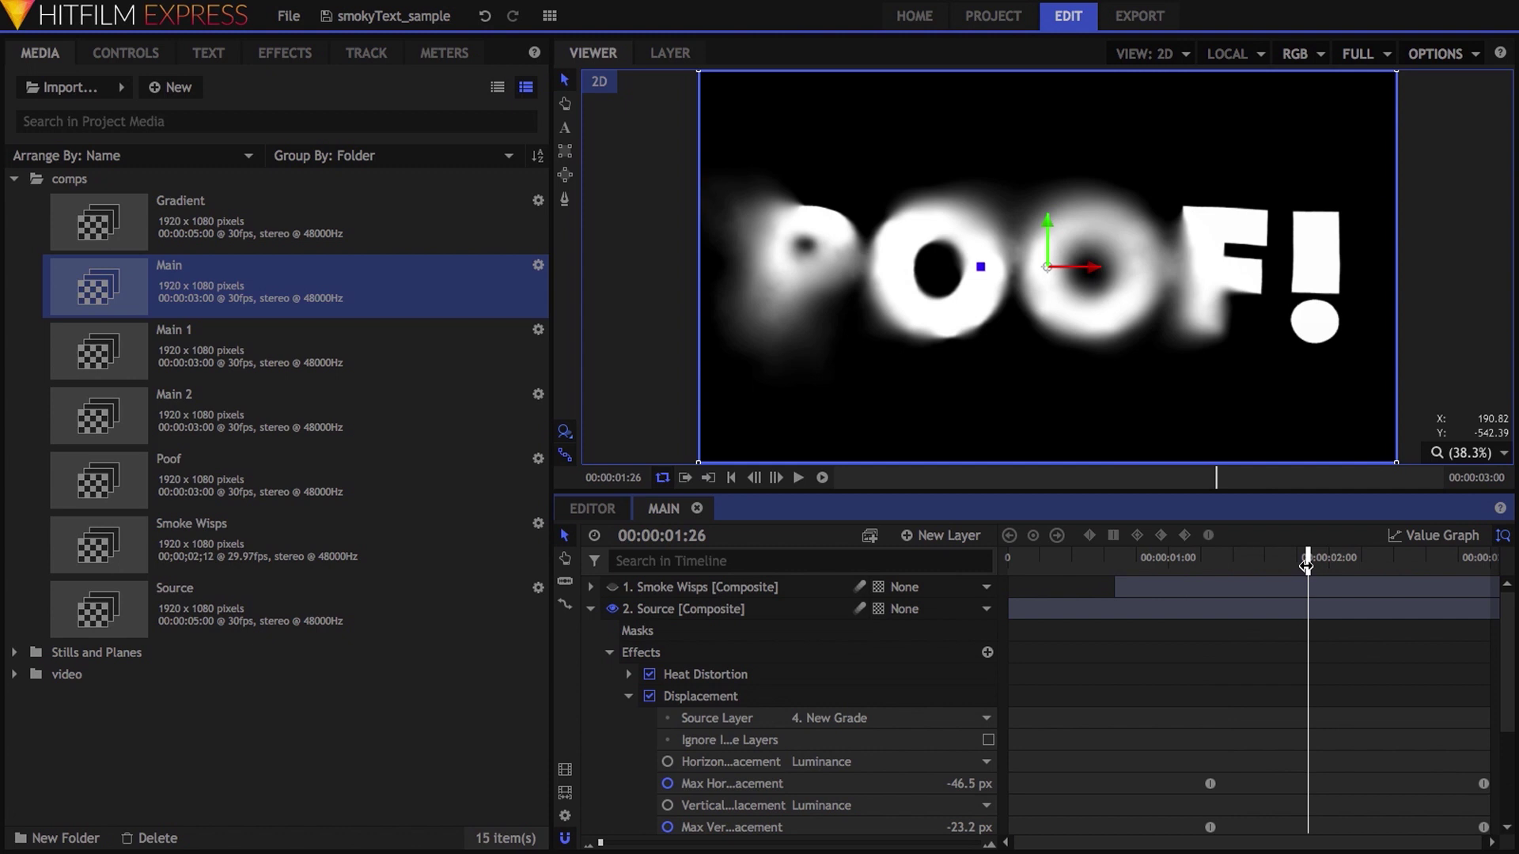
click(1419, 557)
drag(1419, 557, 1399, 557)
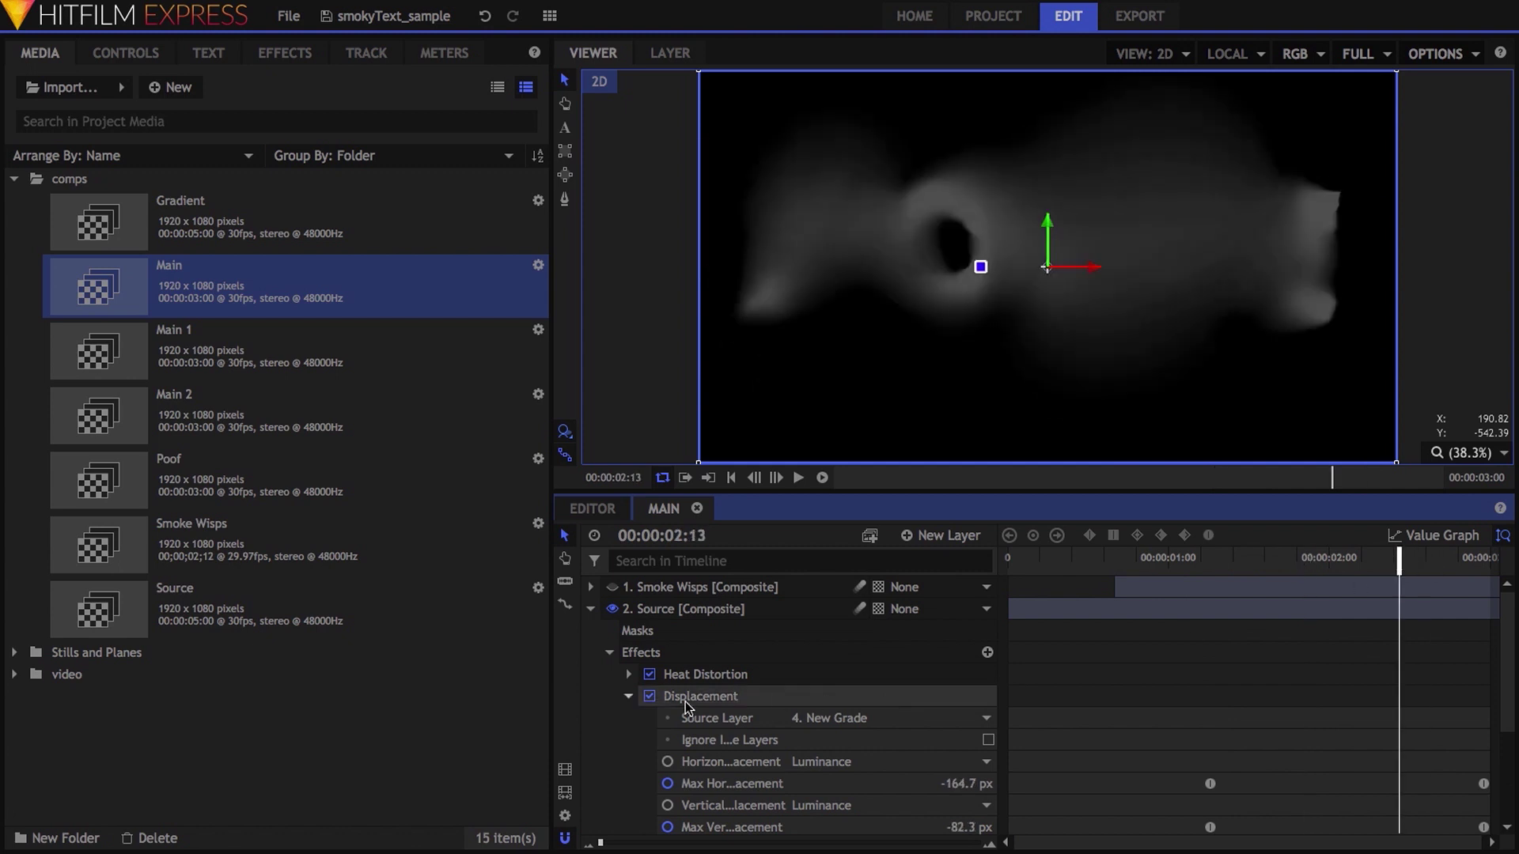
click(650, 700)
click(1351, 557)
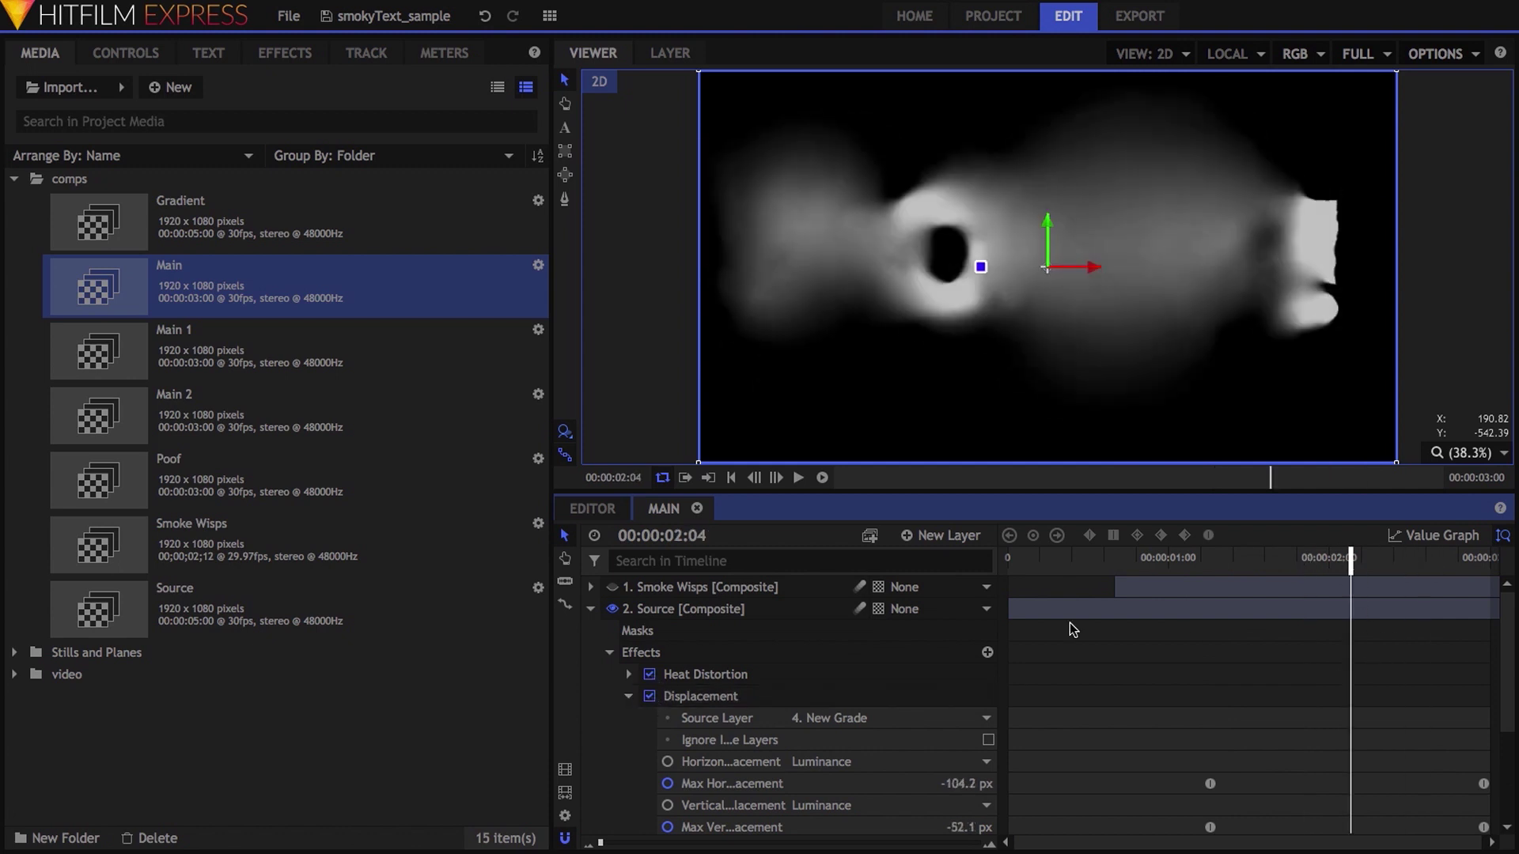
click(650, 697)
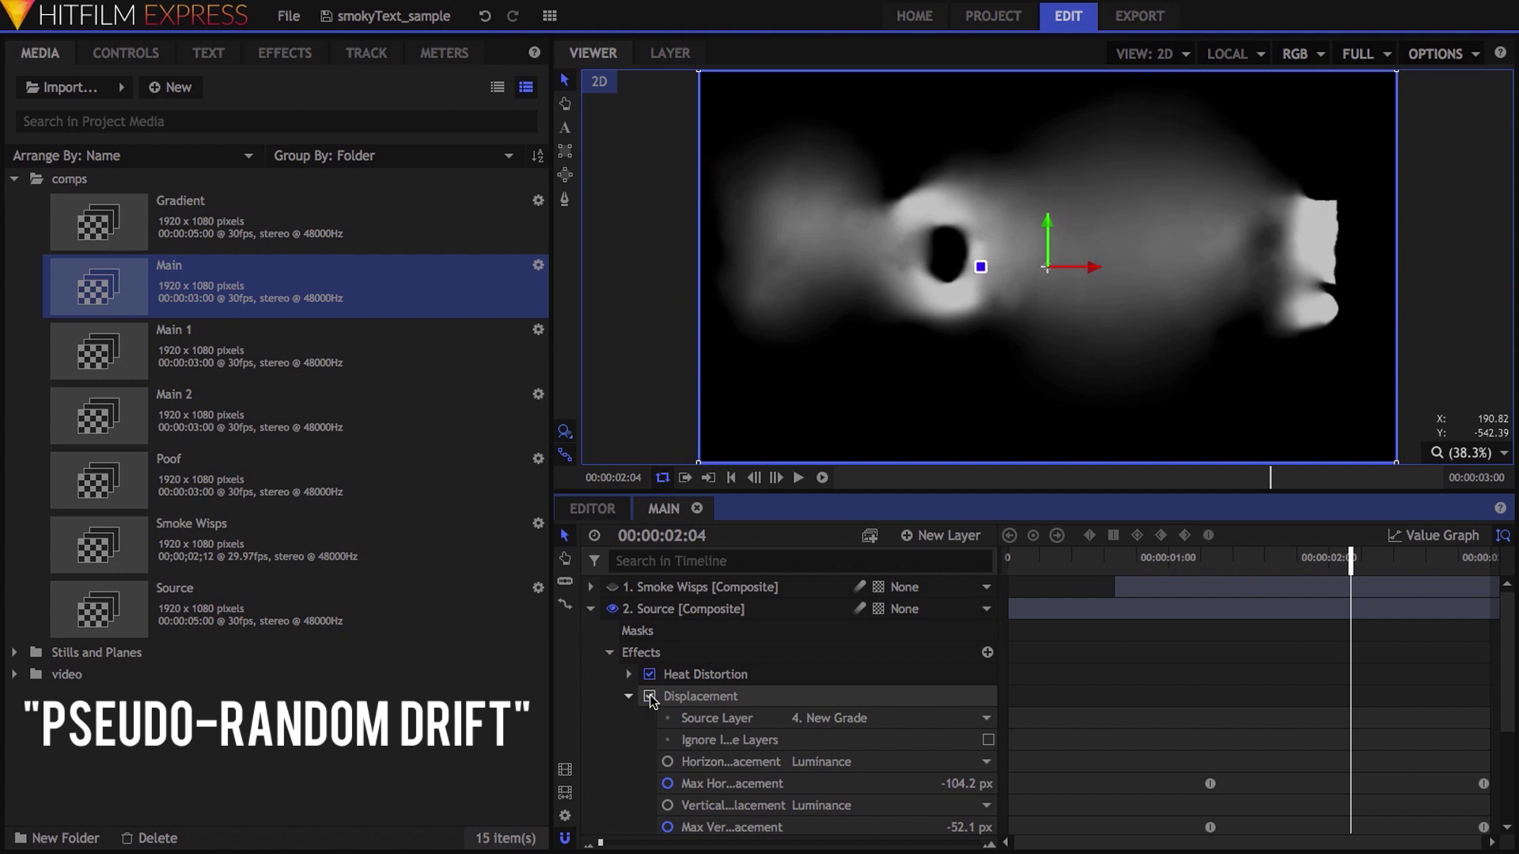
click(628, 696)
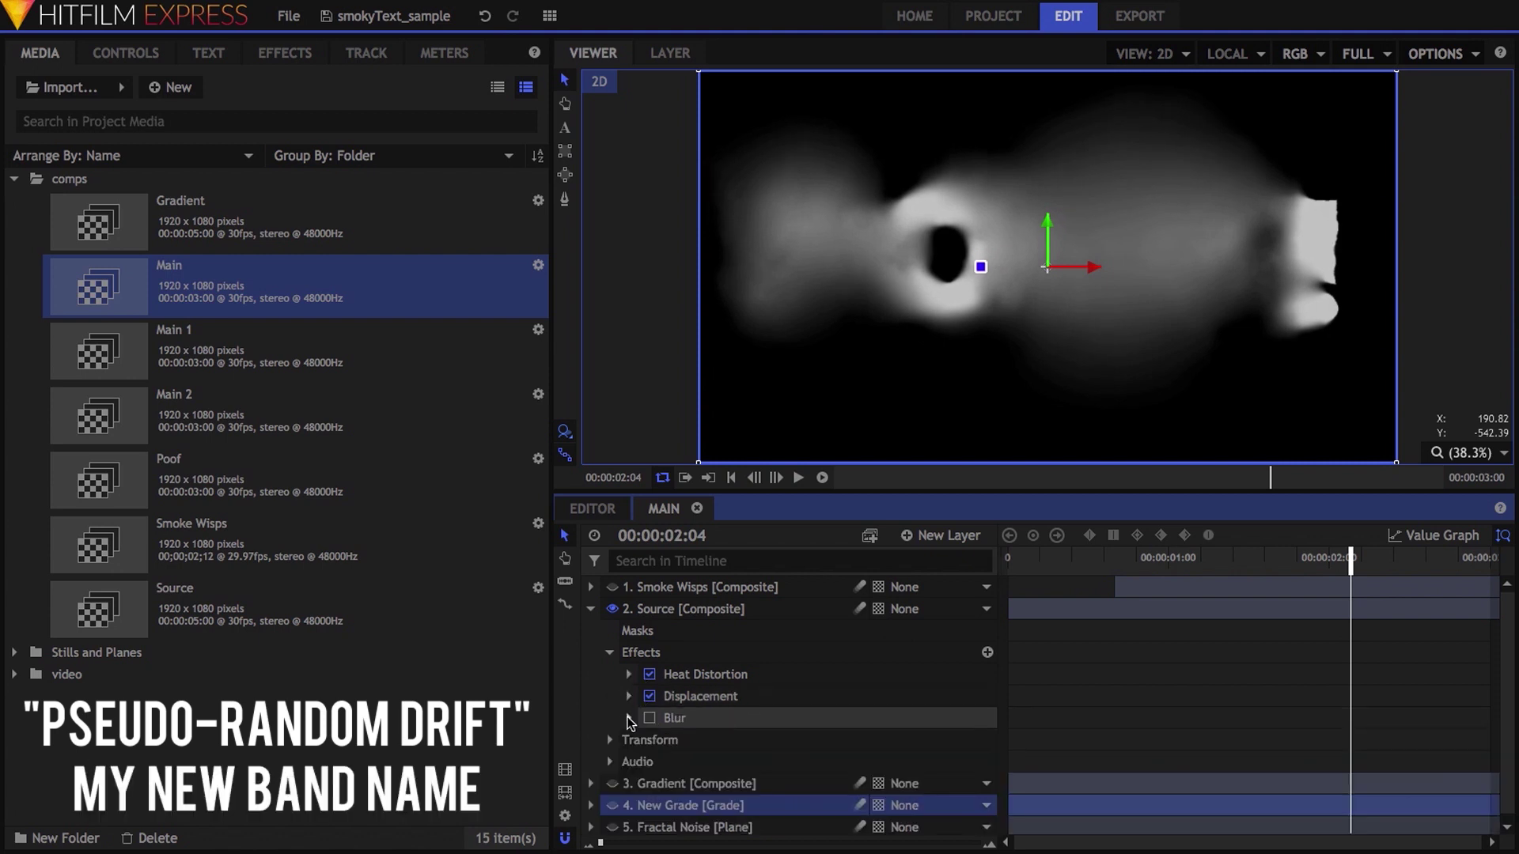
- Enable Blur and review its Radius keyframes reaching 44.69 px, then collapse Blur
click(651, 718)
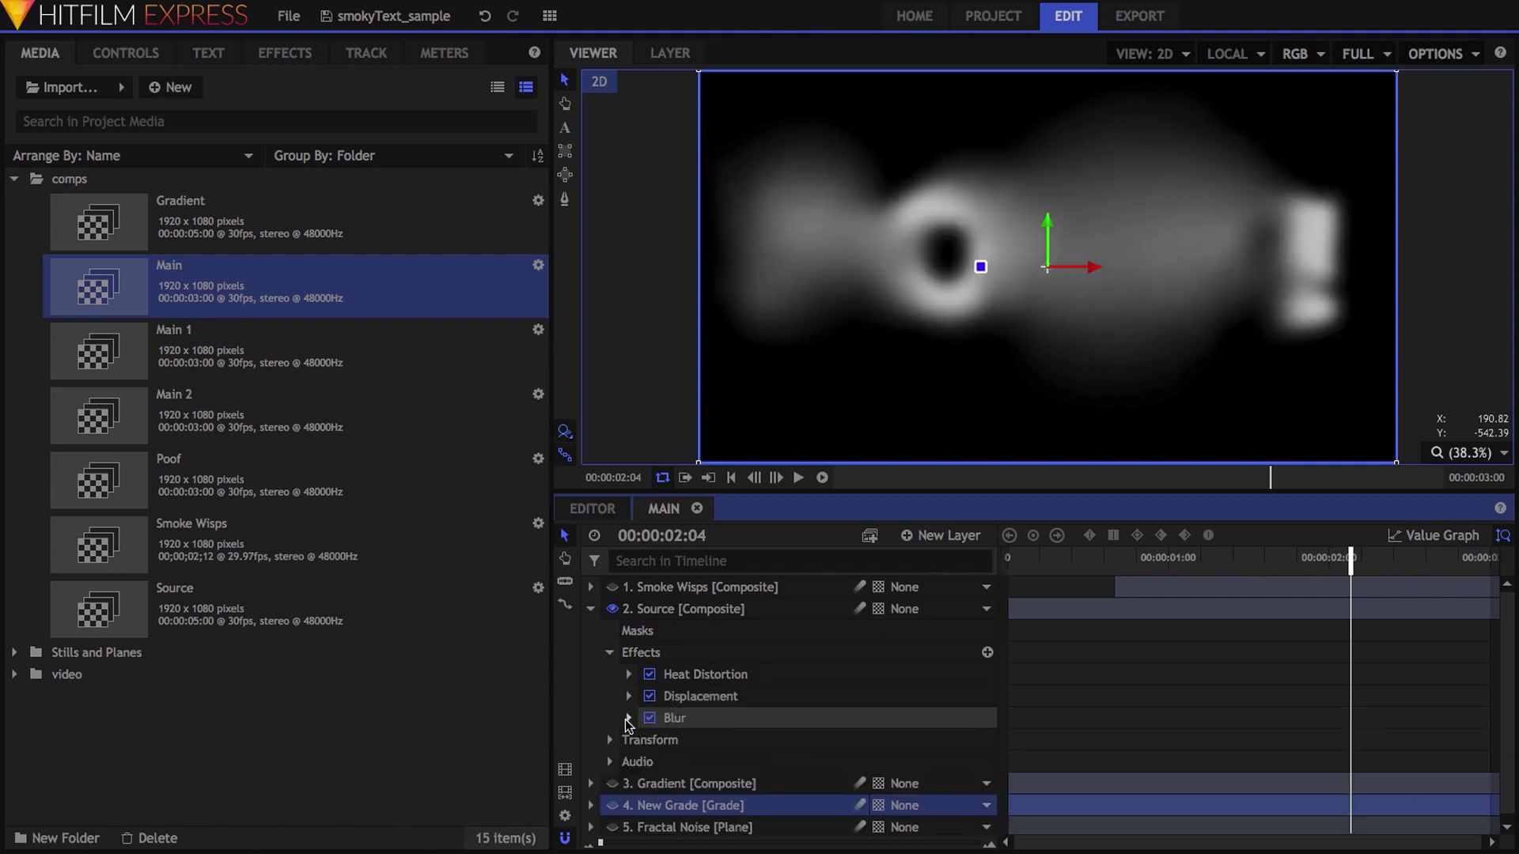
click(628, 719)
scroll(628, 720, down, 3)
click(1221, 560)
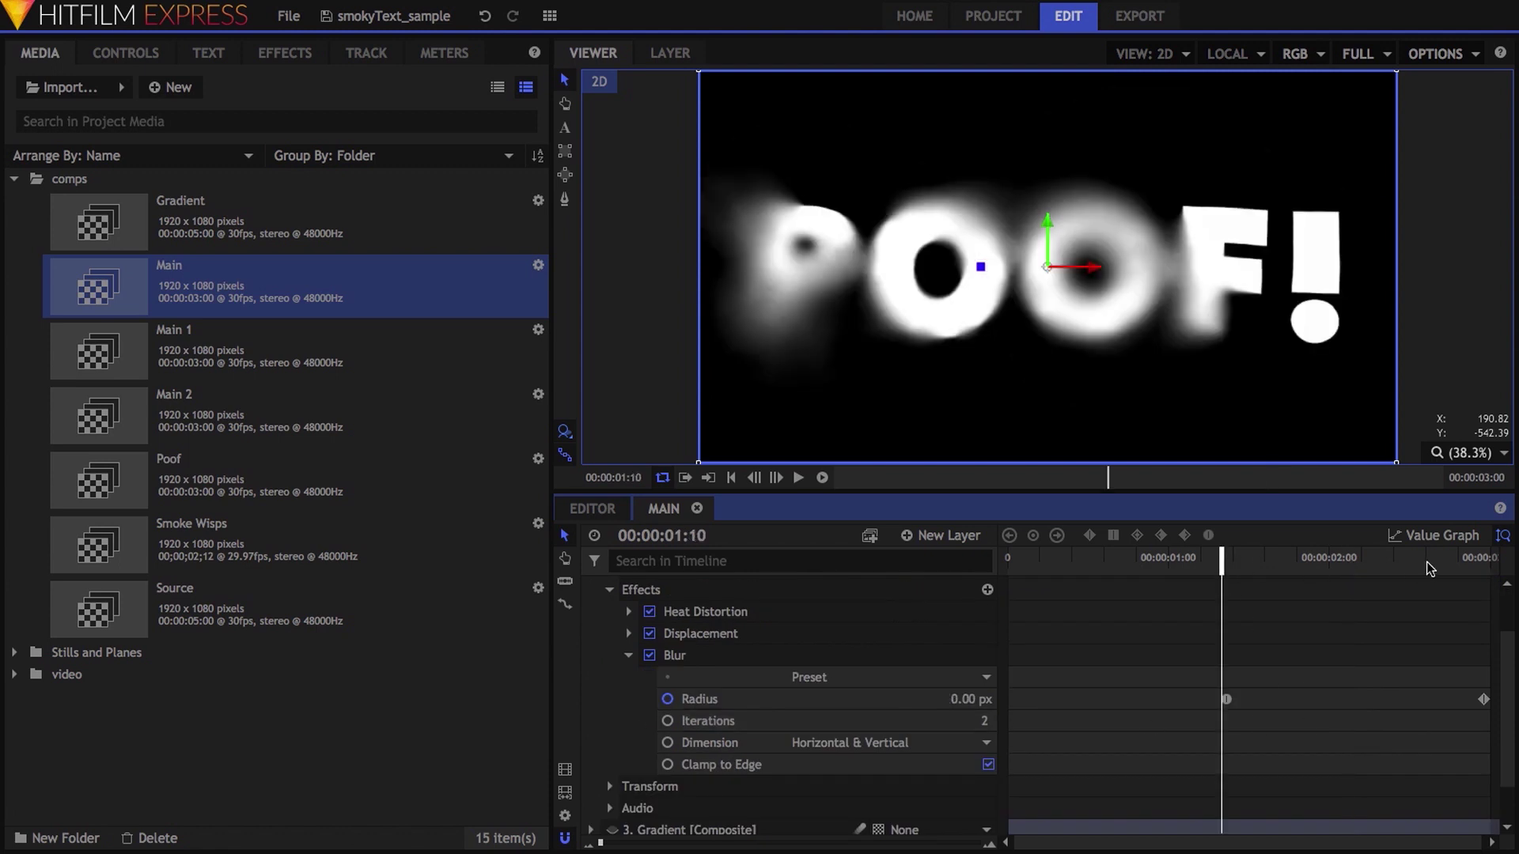
click(1482, 558)
drag(1328, 558, 1392, 557)
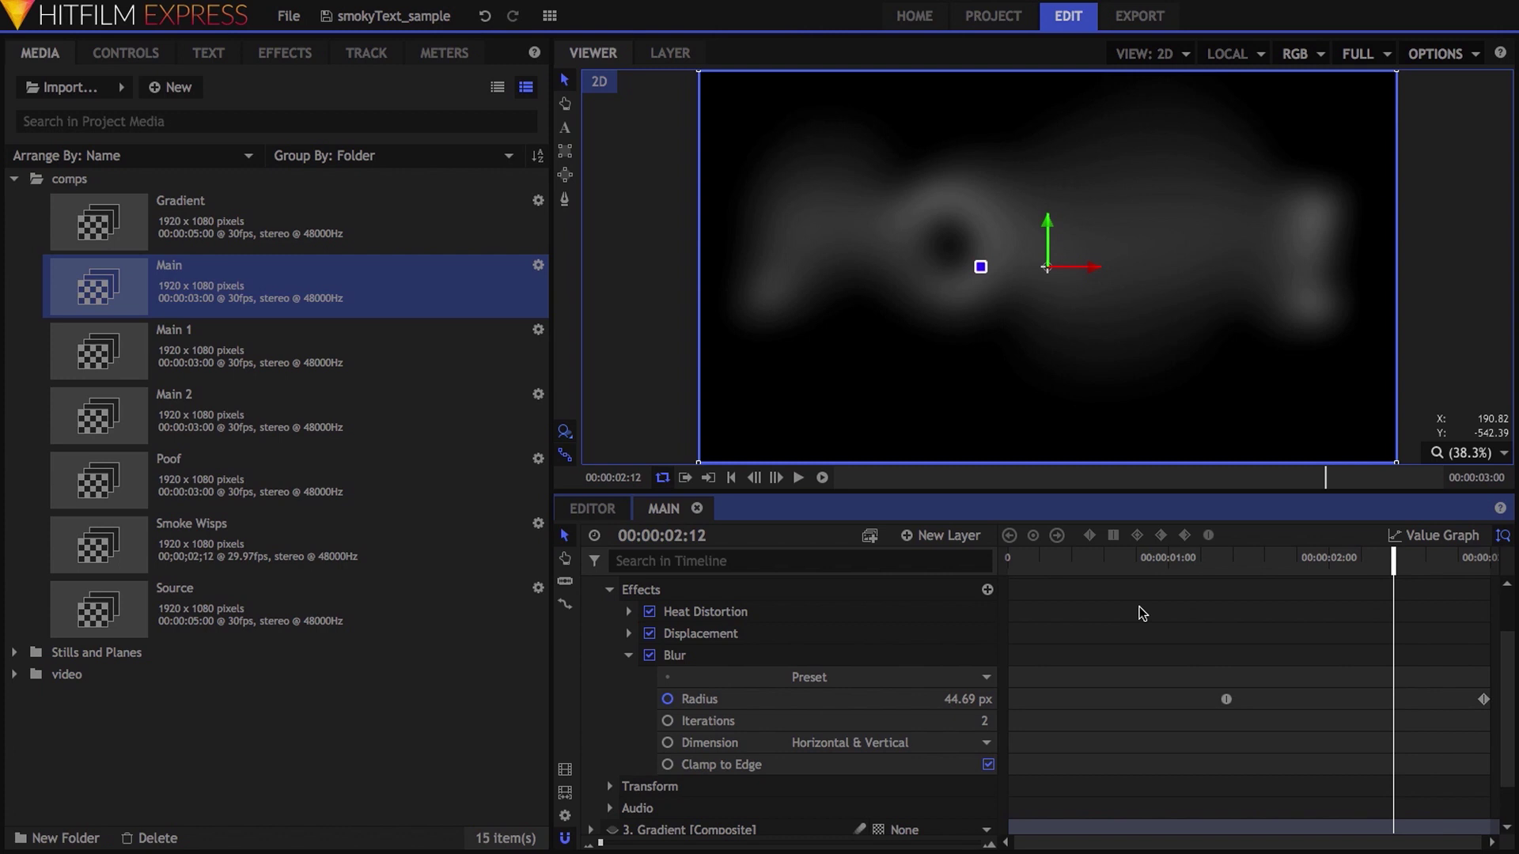
click(628, 655)
- Expand Source's Transform, check Opacity fading to 0% by the last frame, then replay Main
click(609, 737)
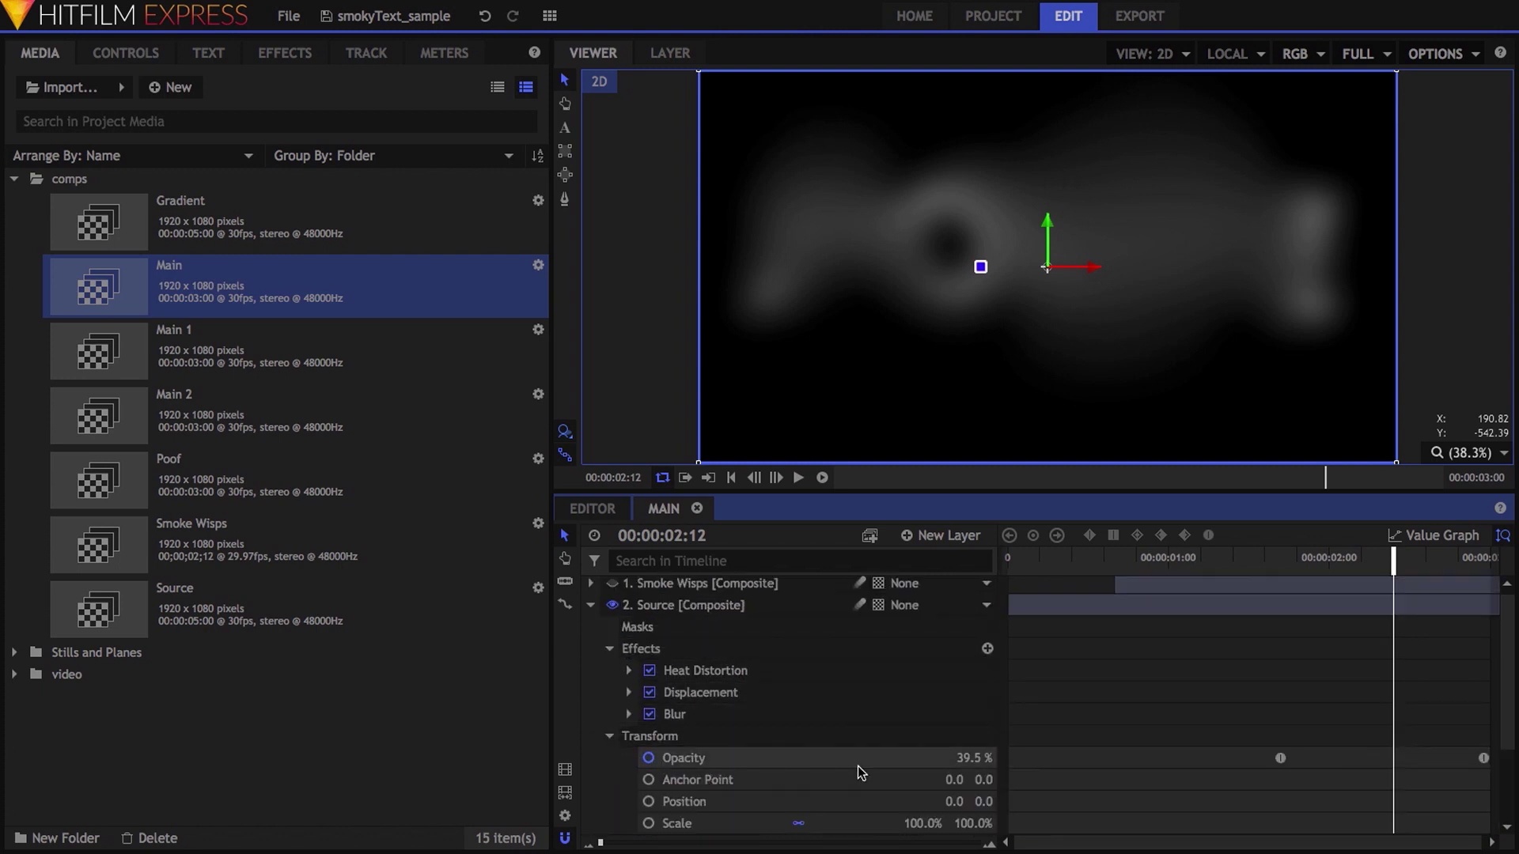
click(1277, 558)
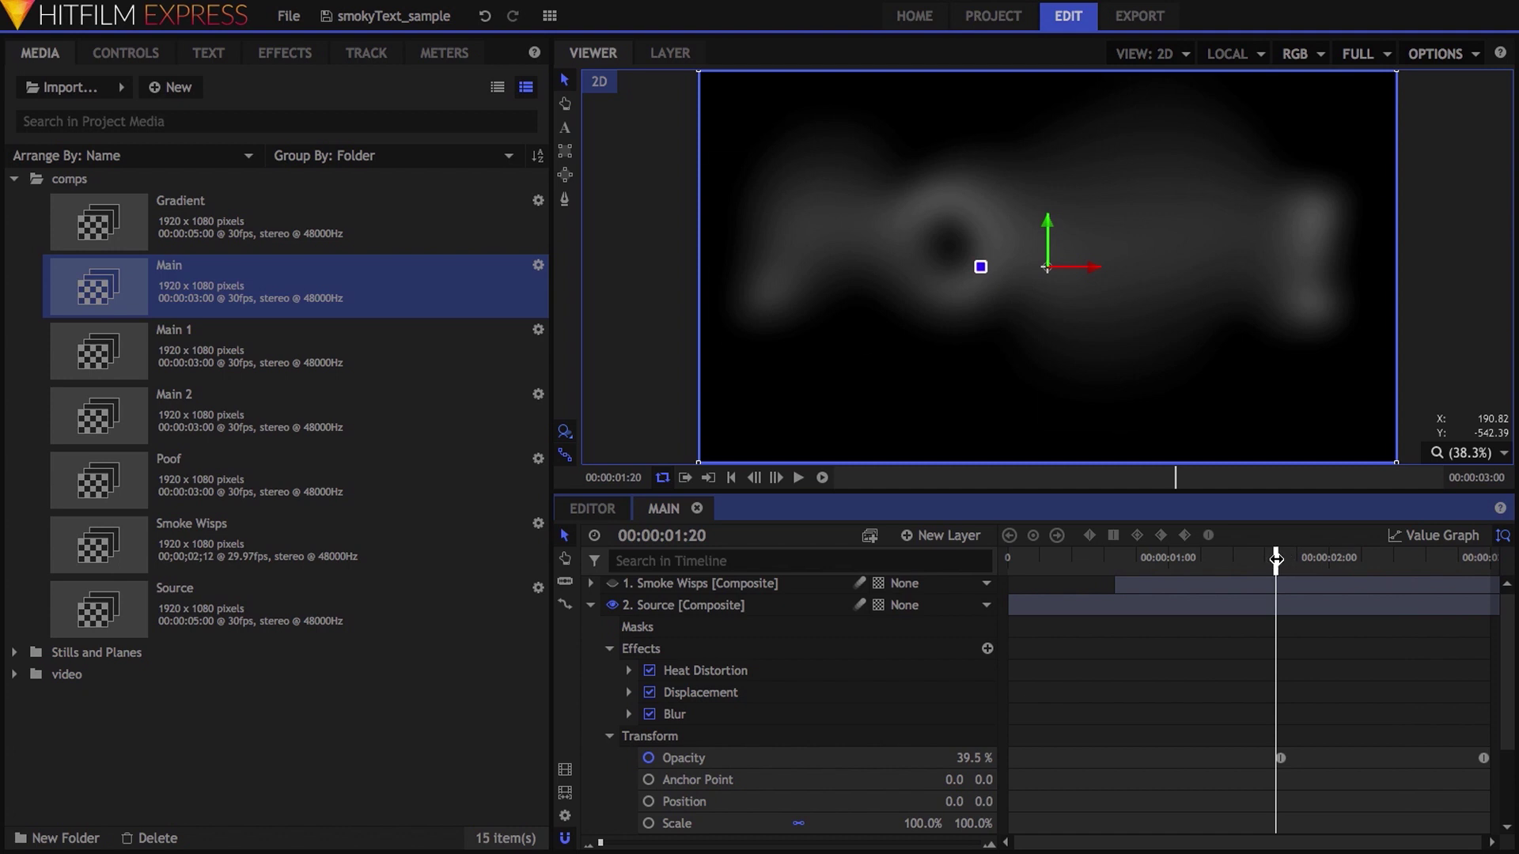
click(1479, 559)
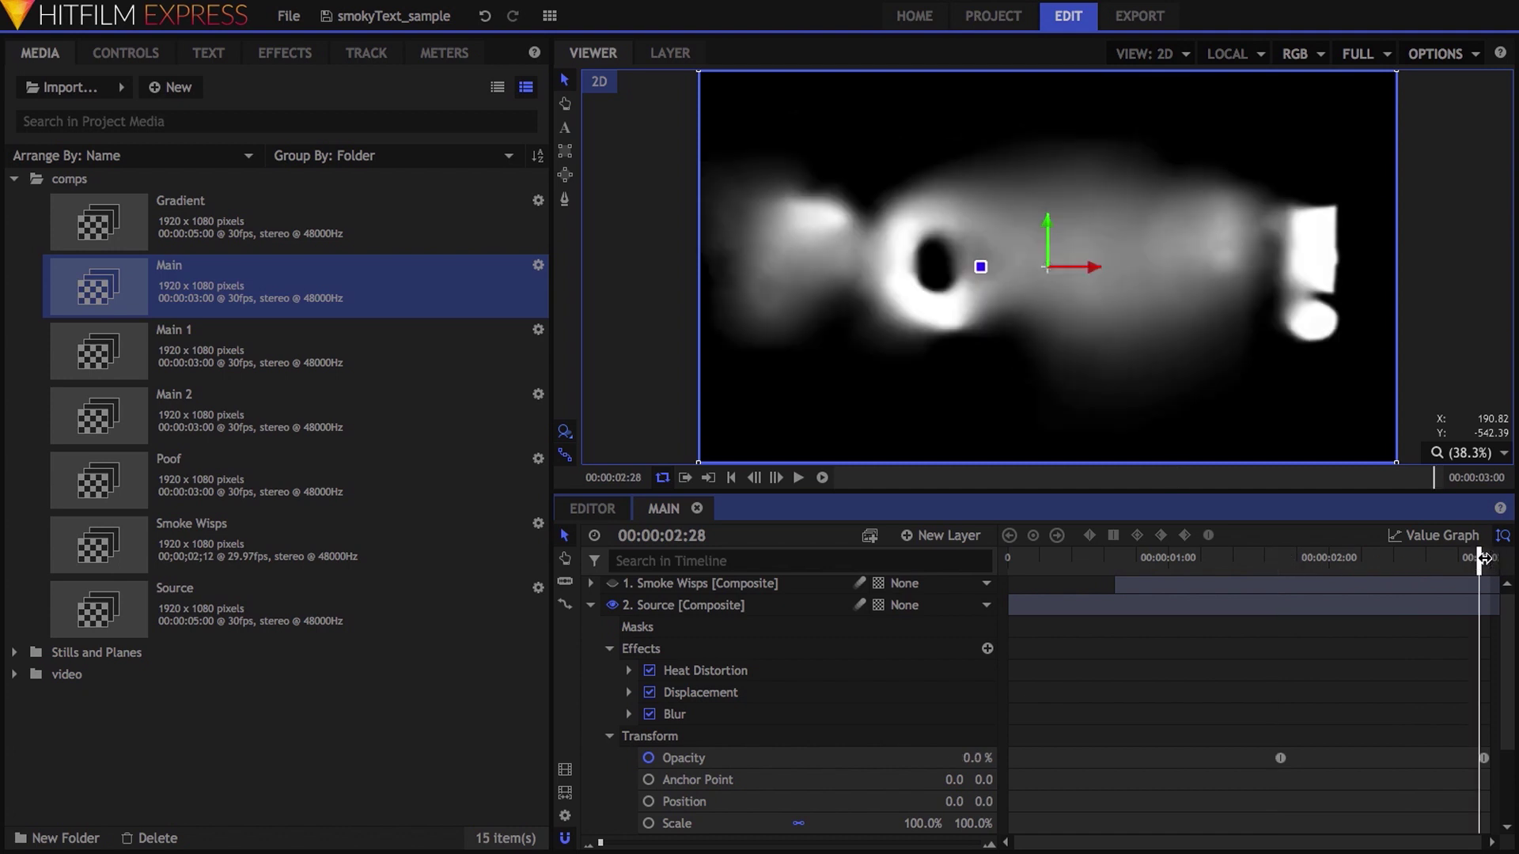
drag(1479, 558, 1485, 558)
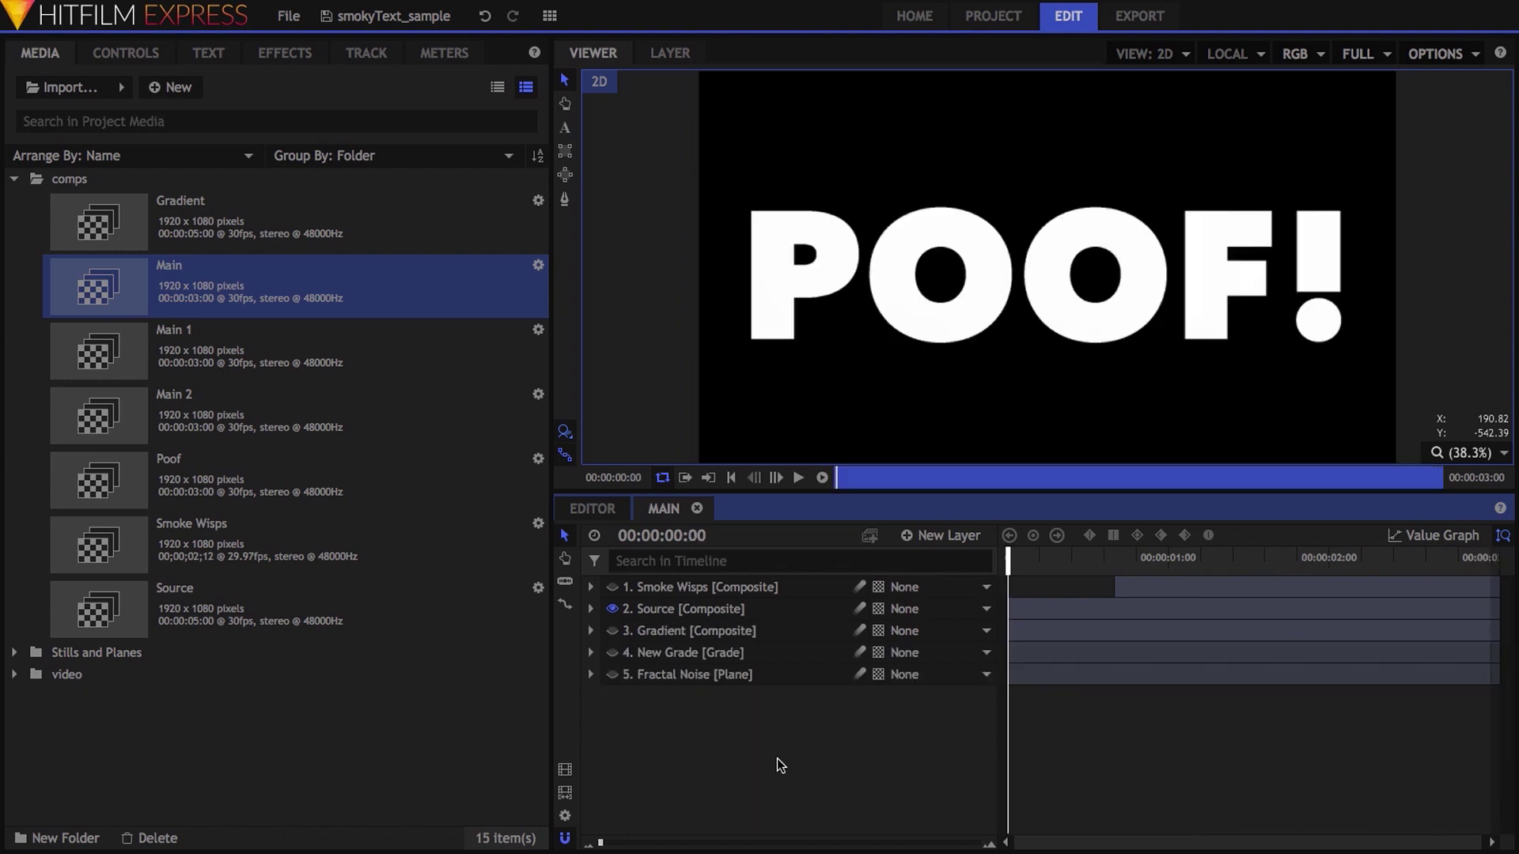
key(space)
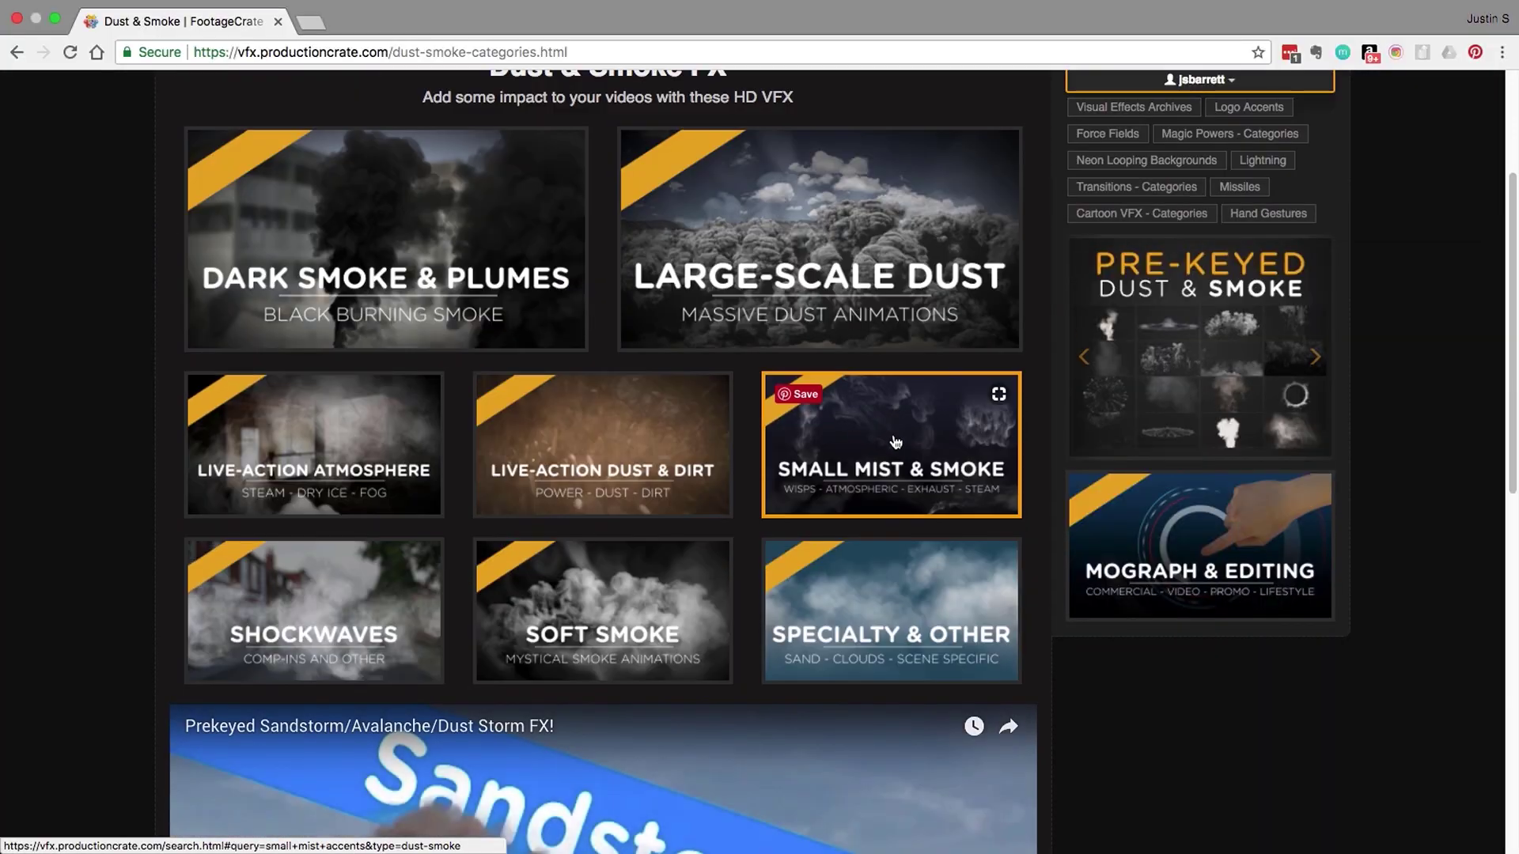
- Preview the Wisp Accent 16, 7 and 9 clips from the Small Mist & Smoke collection
click(894, 441)
scroll(484, 333, down, 2)
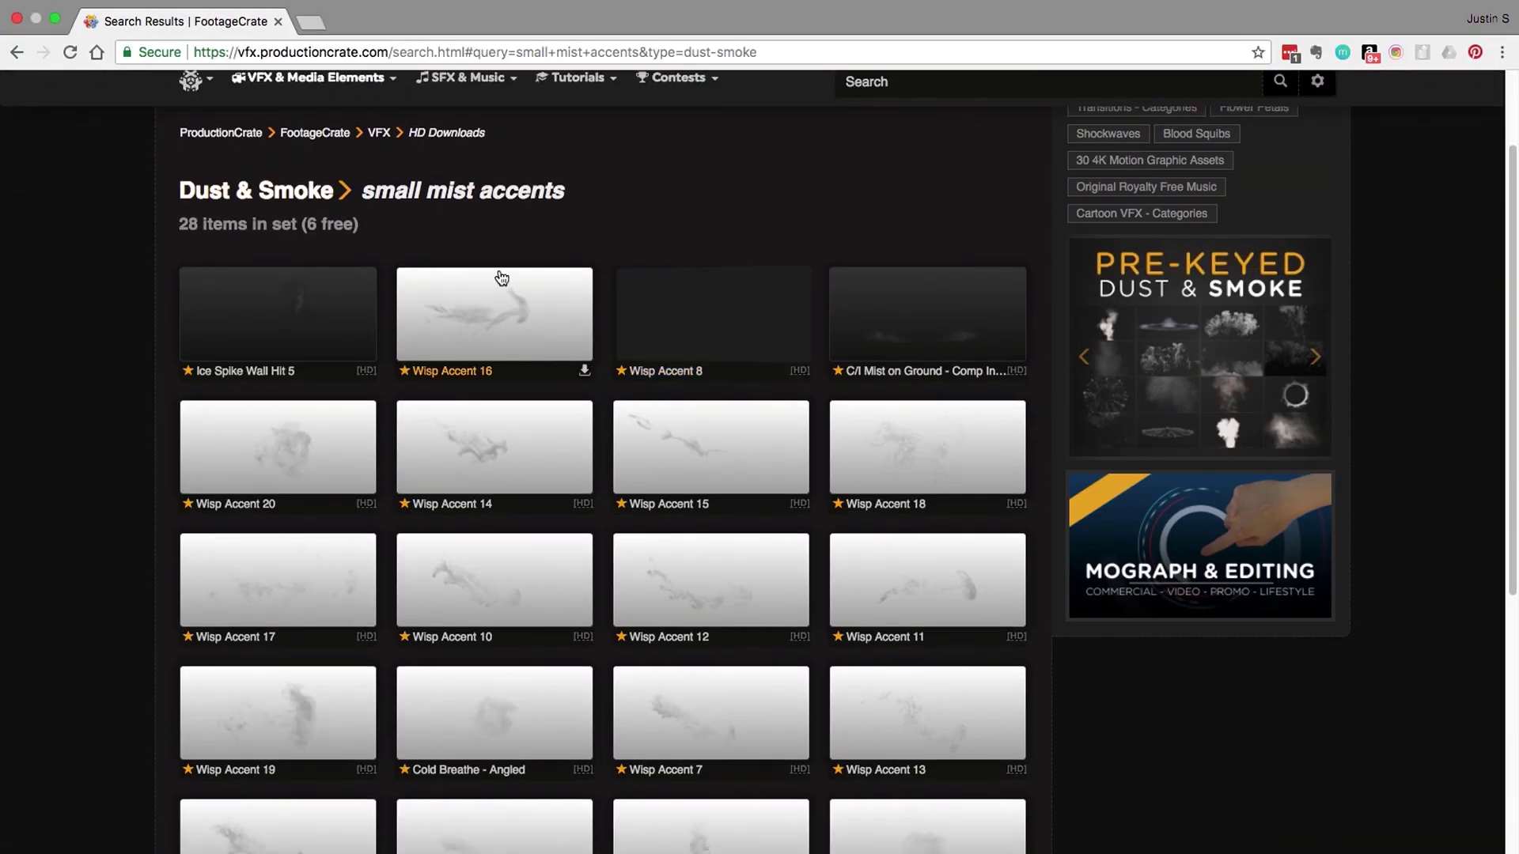
click(484, 316)
click(1063, 248)
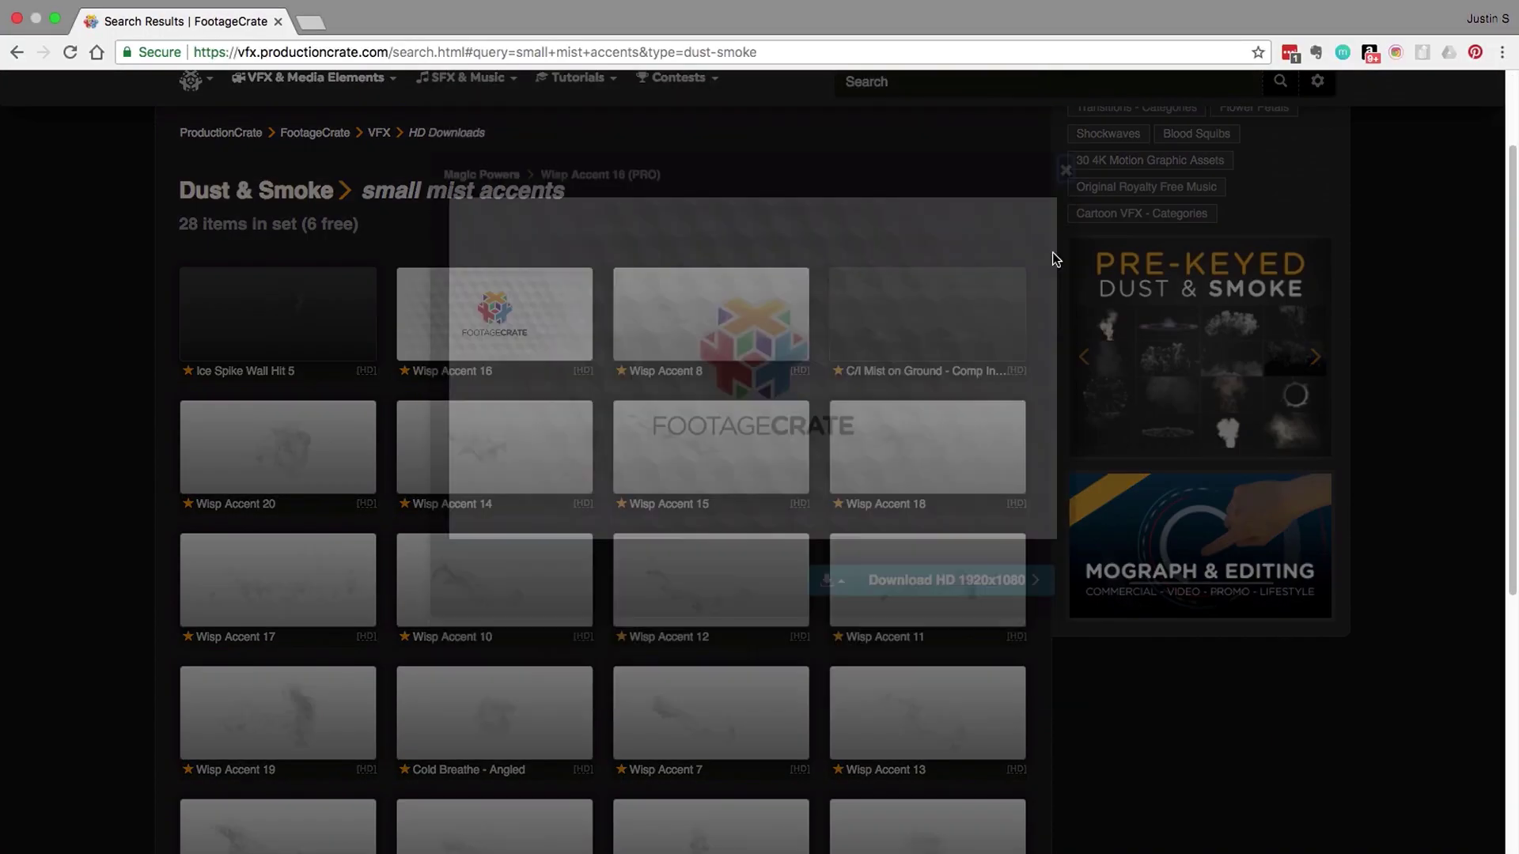
scroll(950, 356, down, 2)
click(714, 617)
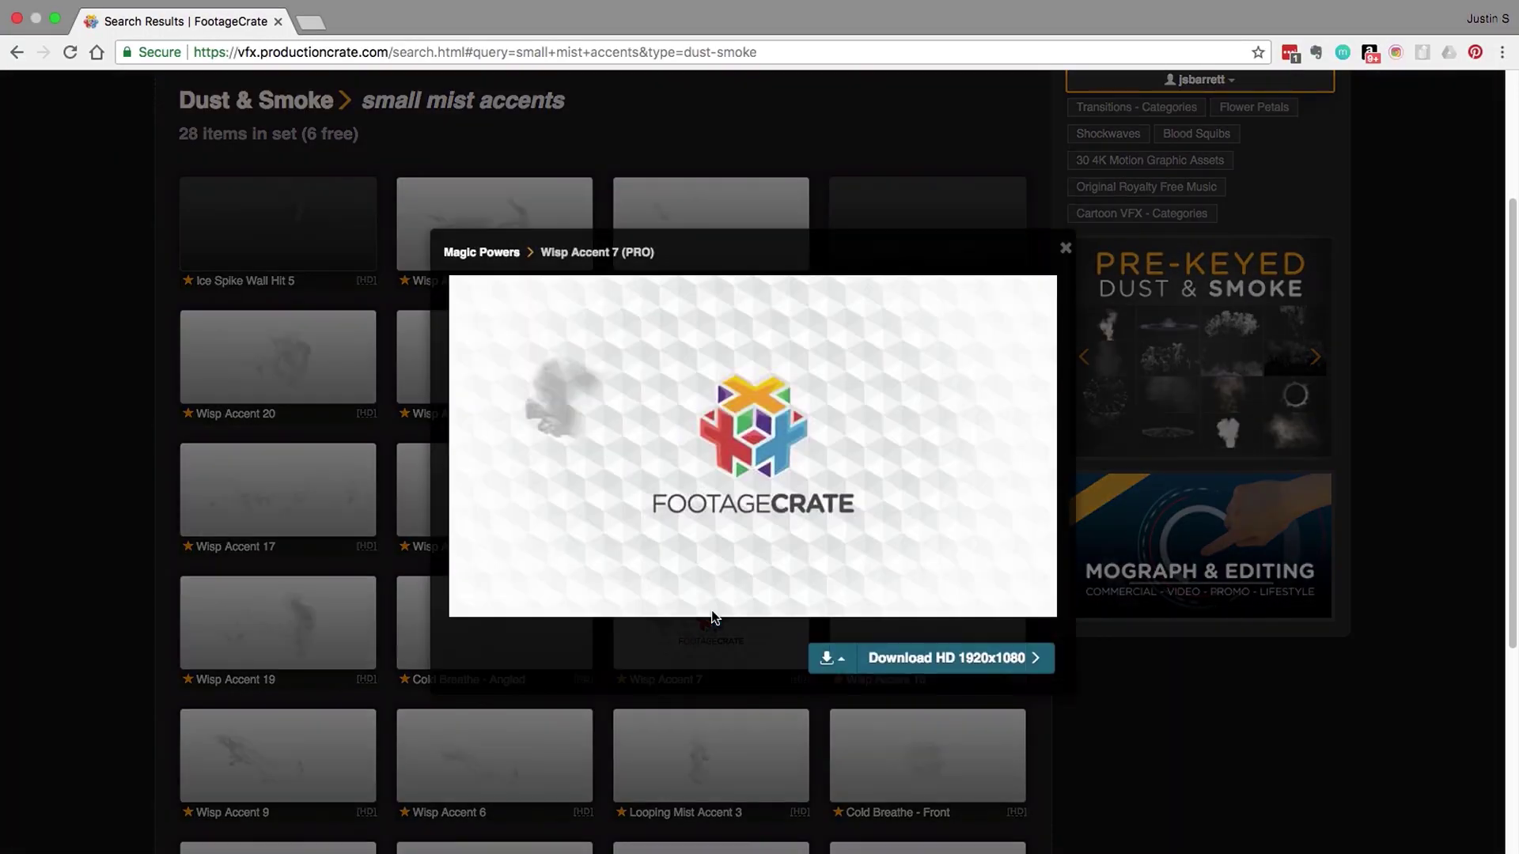
click(1064, 249)
click(273, 774)
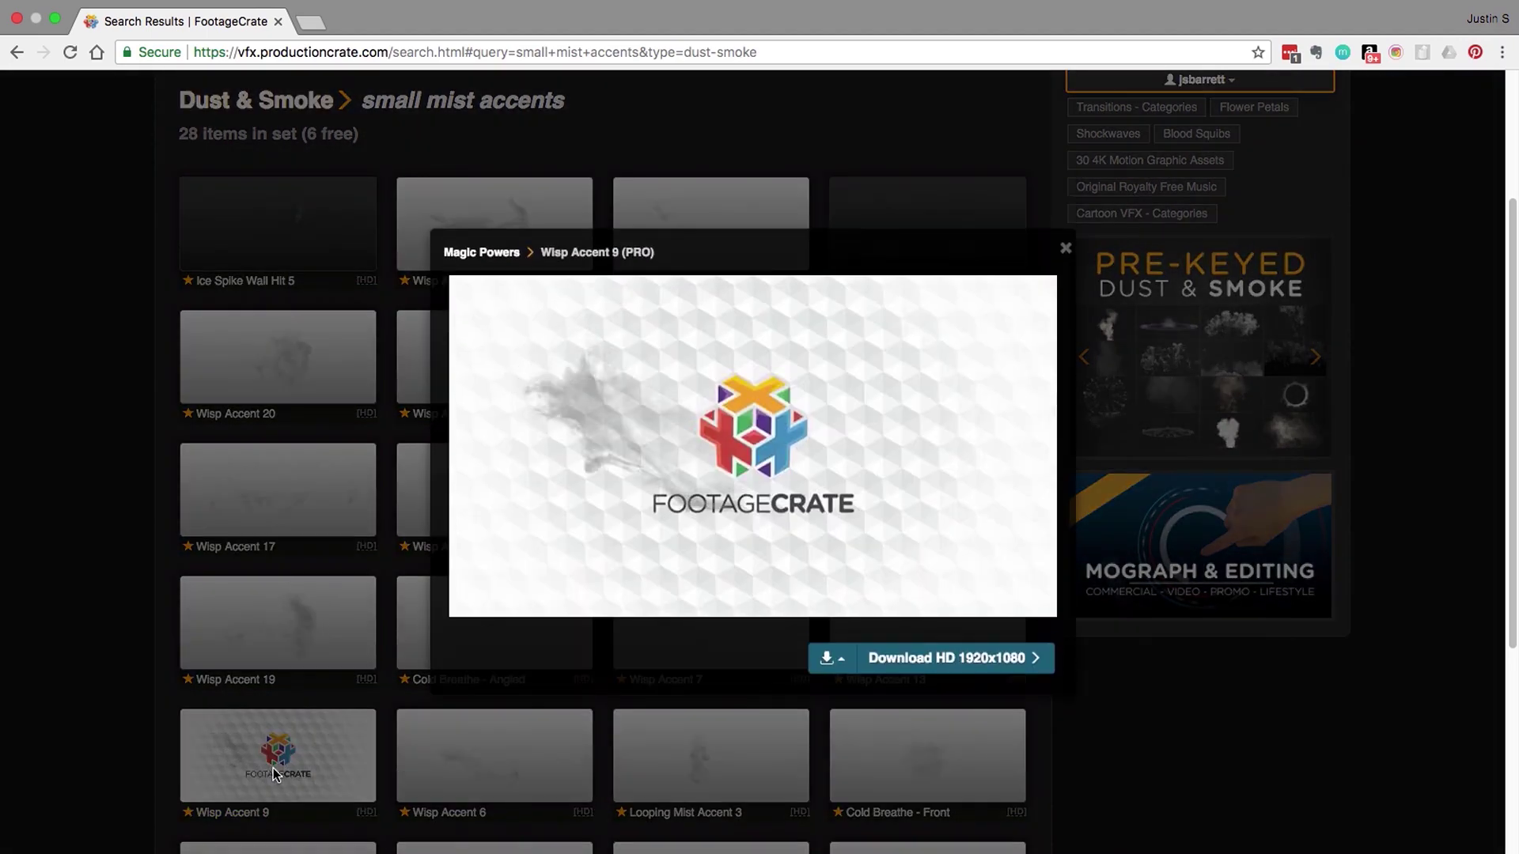
click(1063, 248)
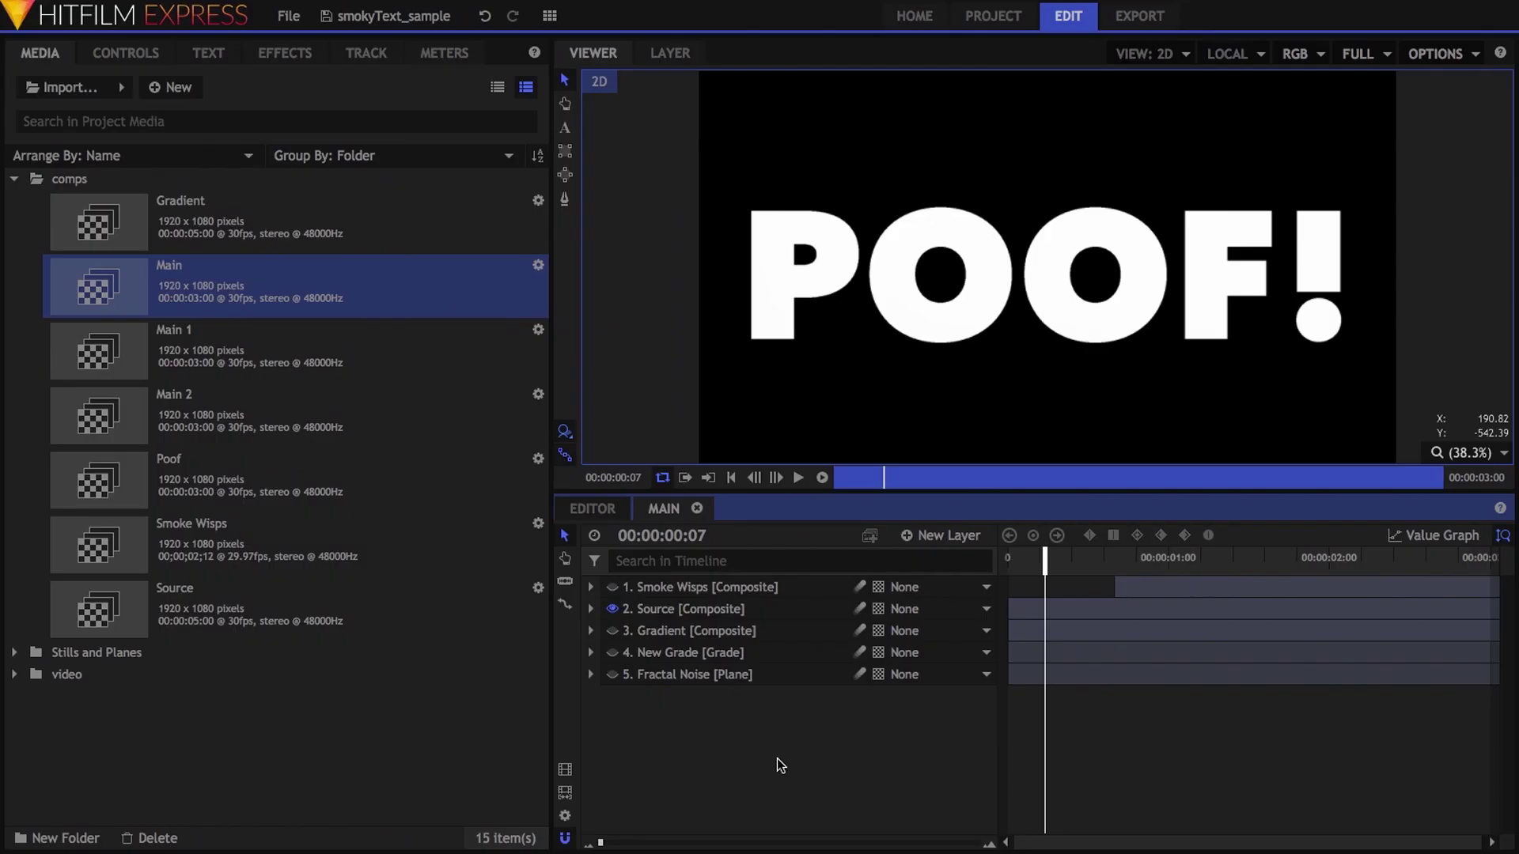
- Open the Smoke Wisps composition and toggle the New Grade layer's Fill Color effect to compare the smoke
double_click(270, 543)
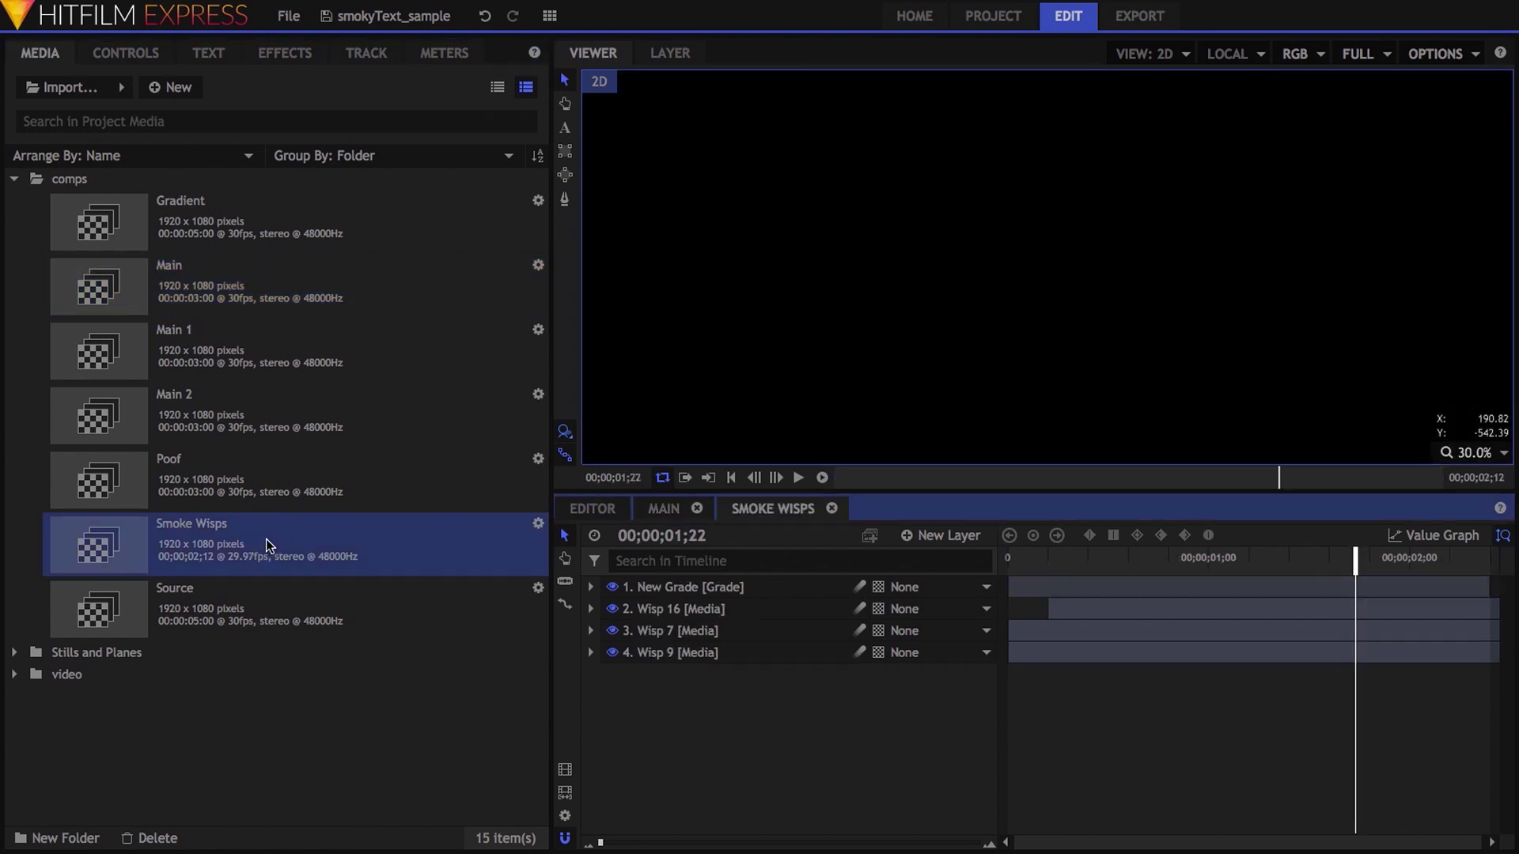
click(735, 653)
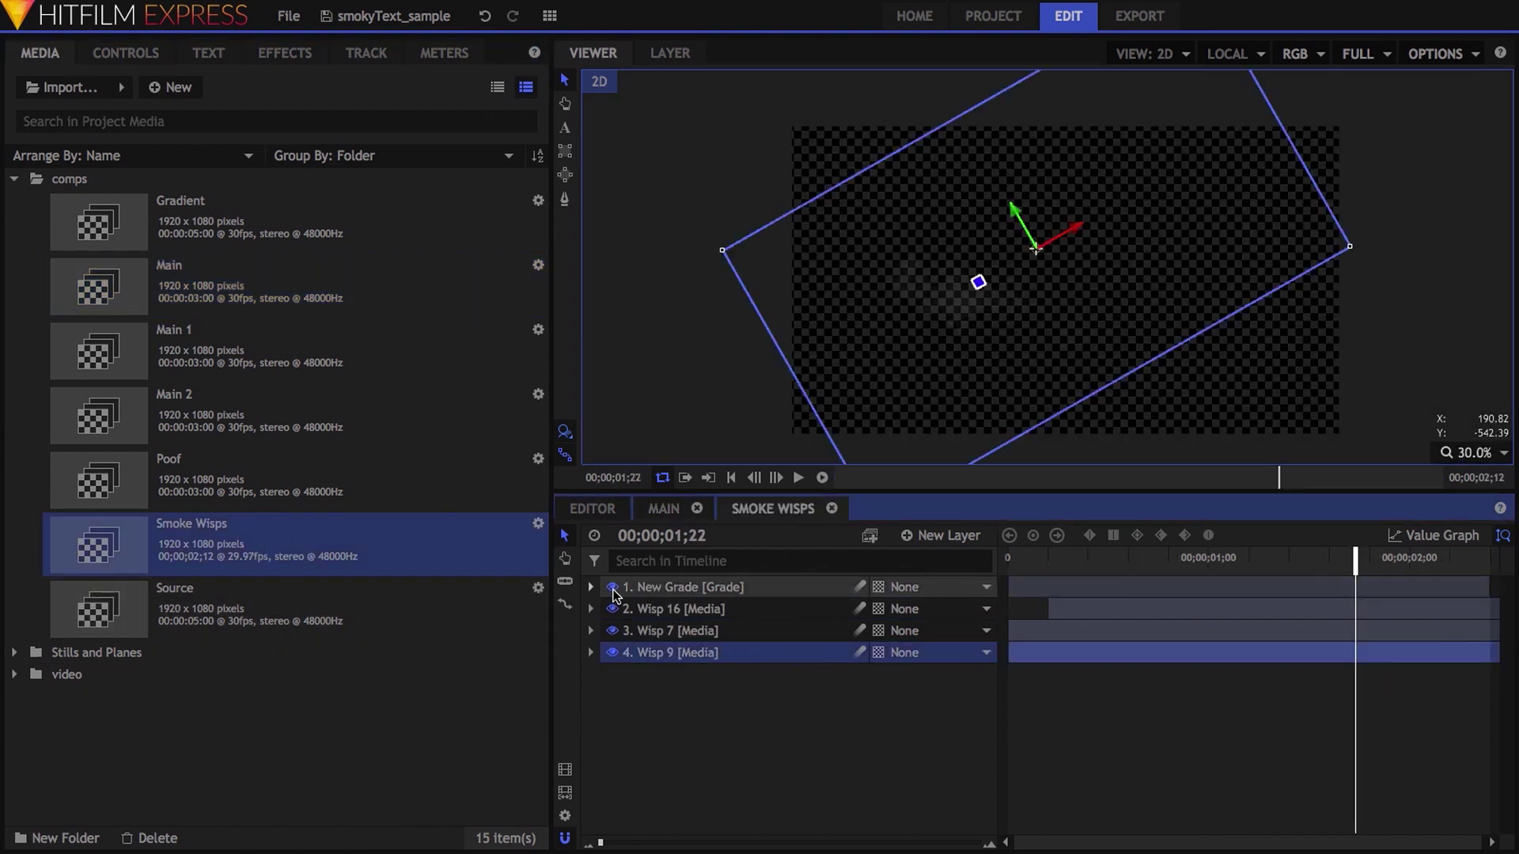
click(1155, 558)
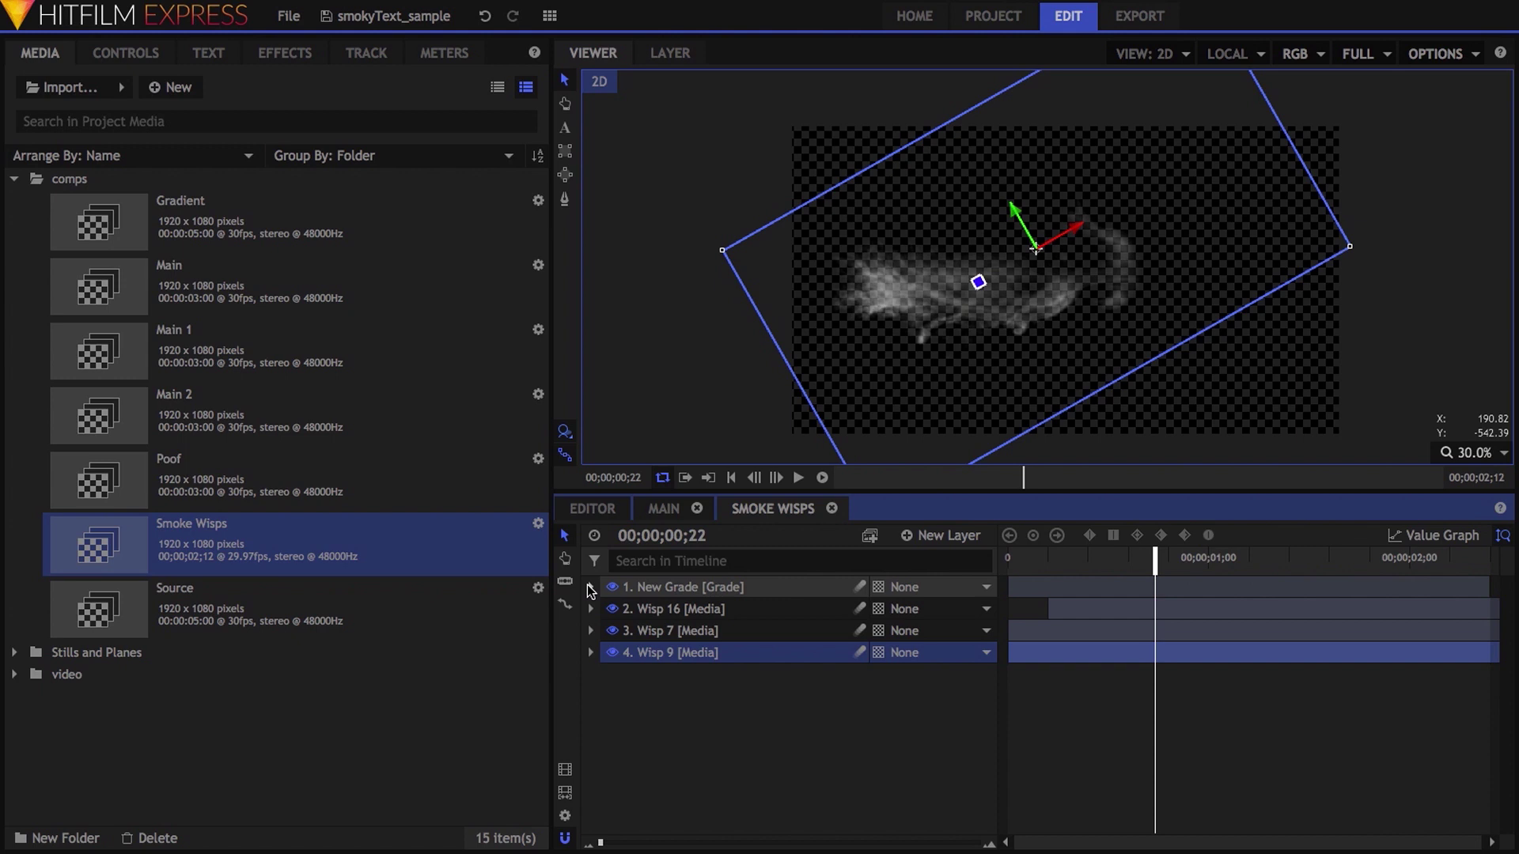
click(590, 587)
click(610, 652)
click(650, 675)
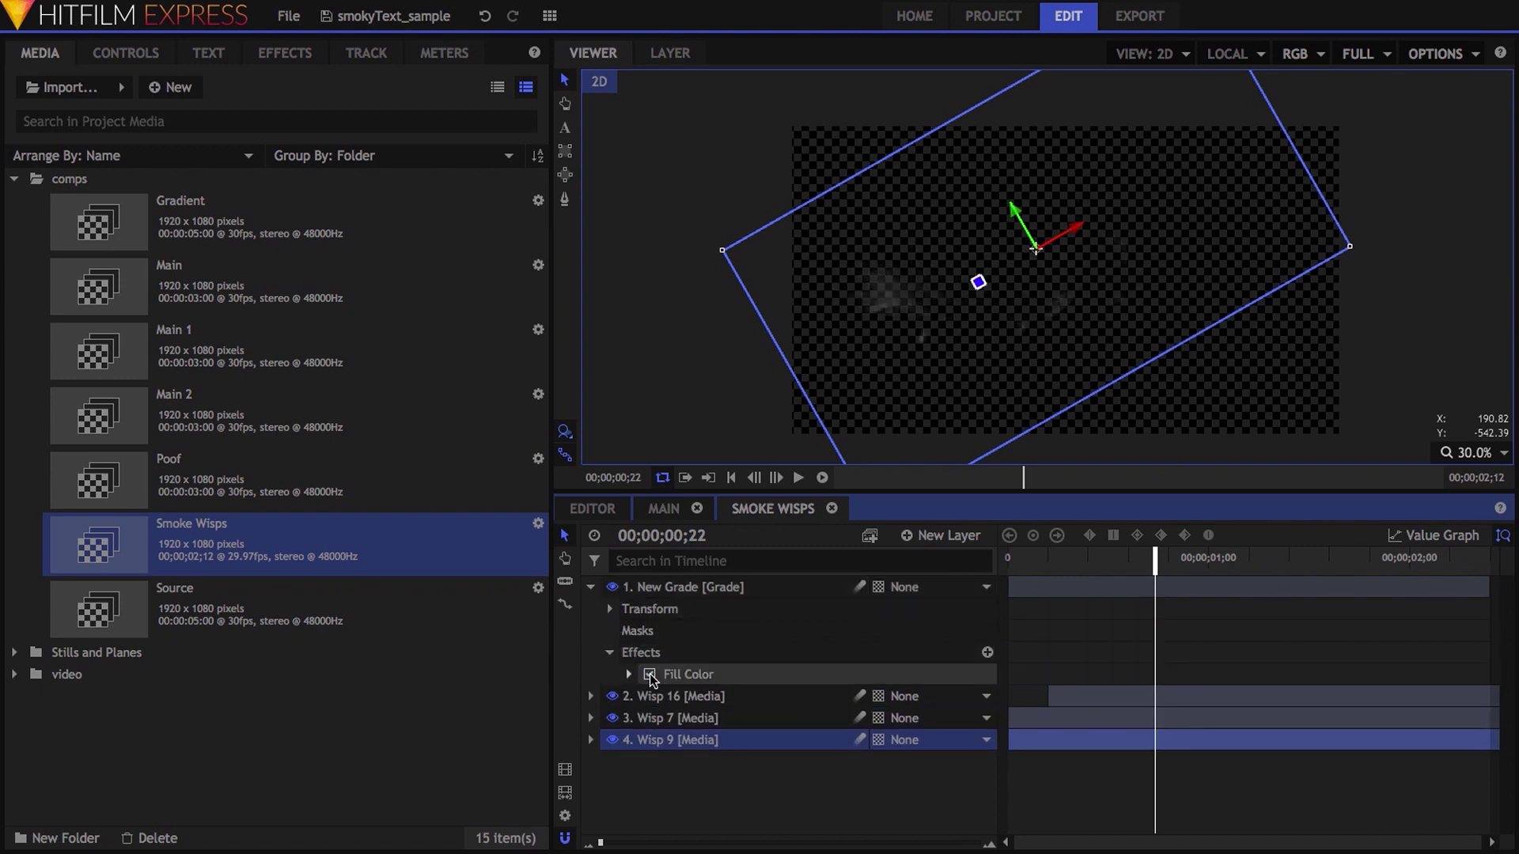
click(590, 587)
- Fit the whole frame in the viewer and play back the Wisp 16, 7 and 9 animation
drag(1169, 563, 1267, 574)
click(1471, 452)
click(1465, 656)
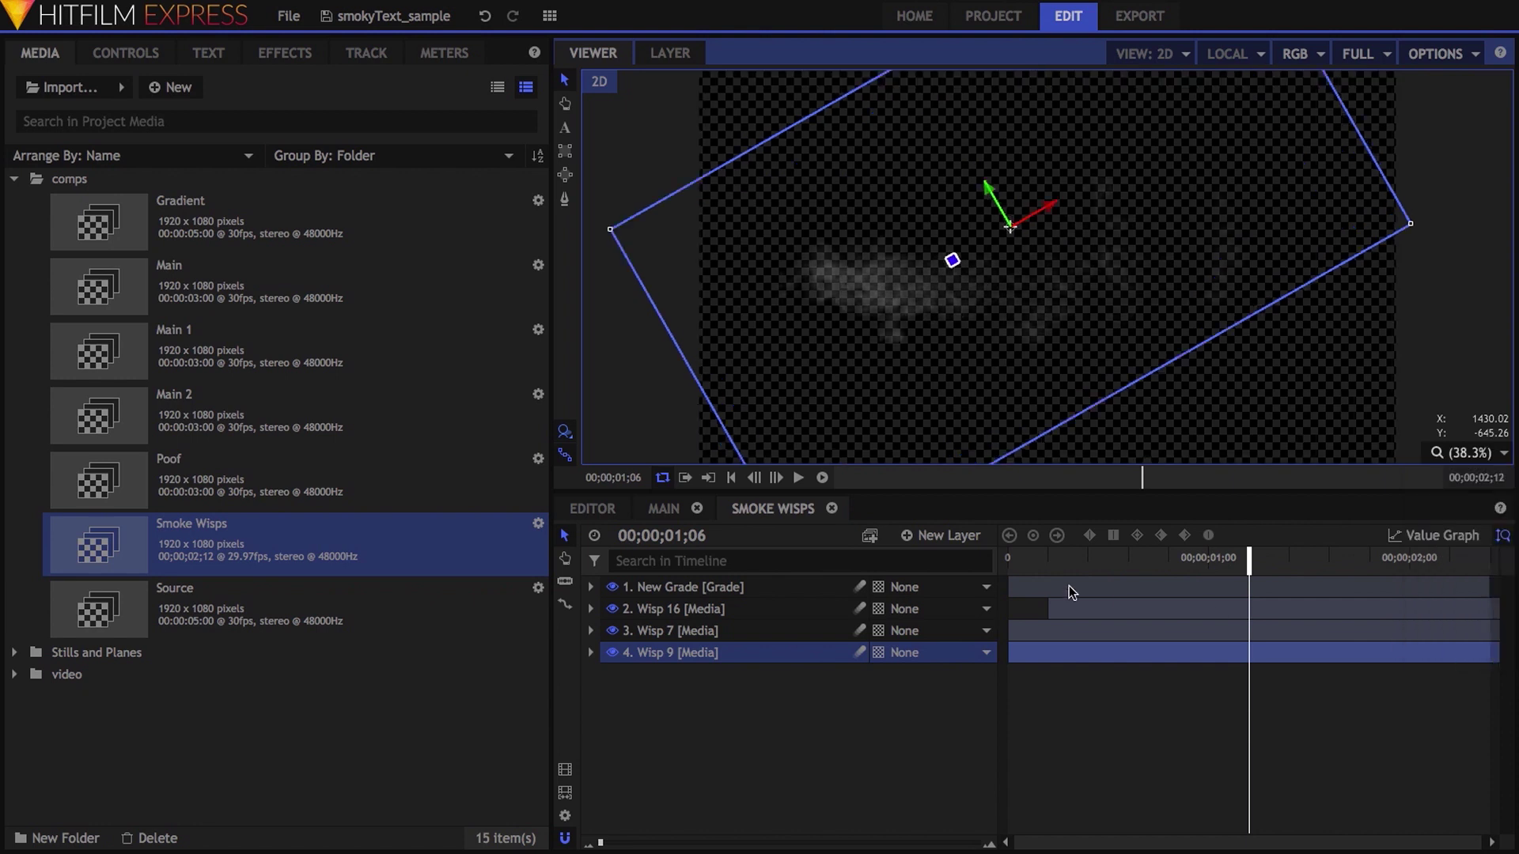
drag(1070, 589, 1366, 576)
key(space)
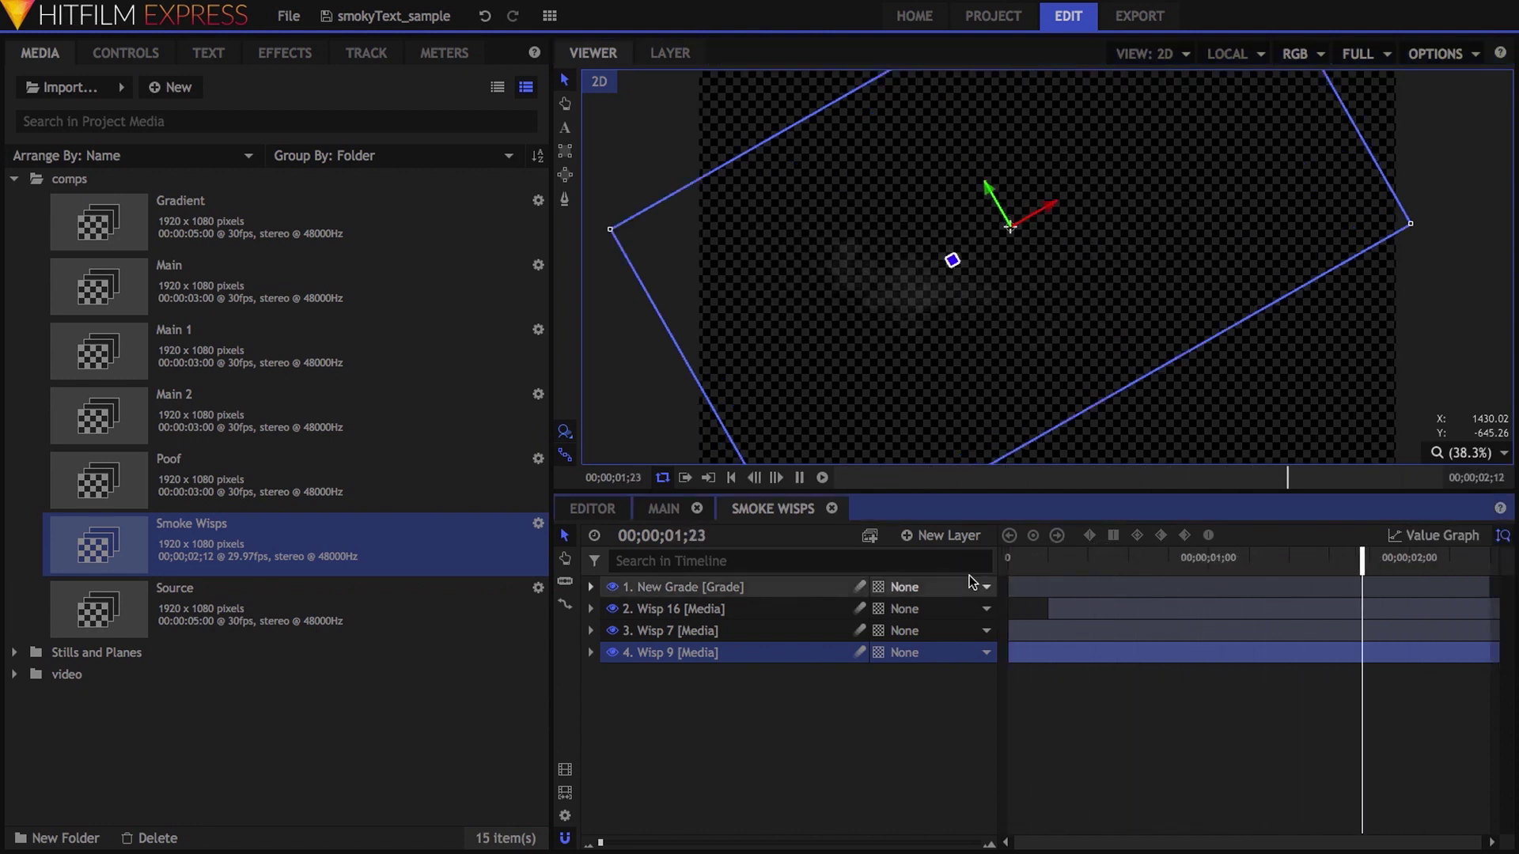
key(space)
click(788, 730)
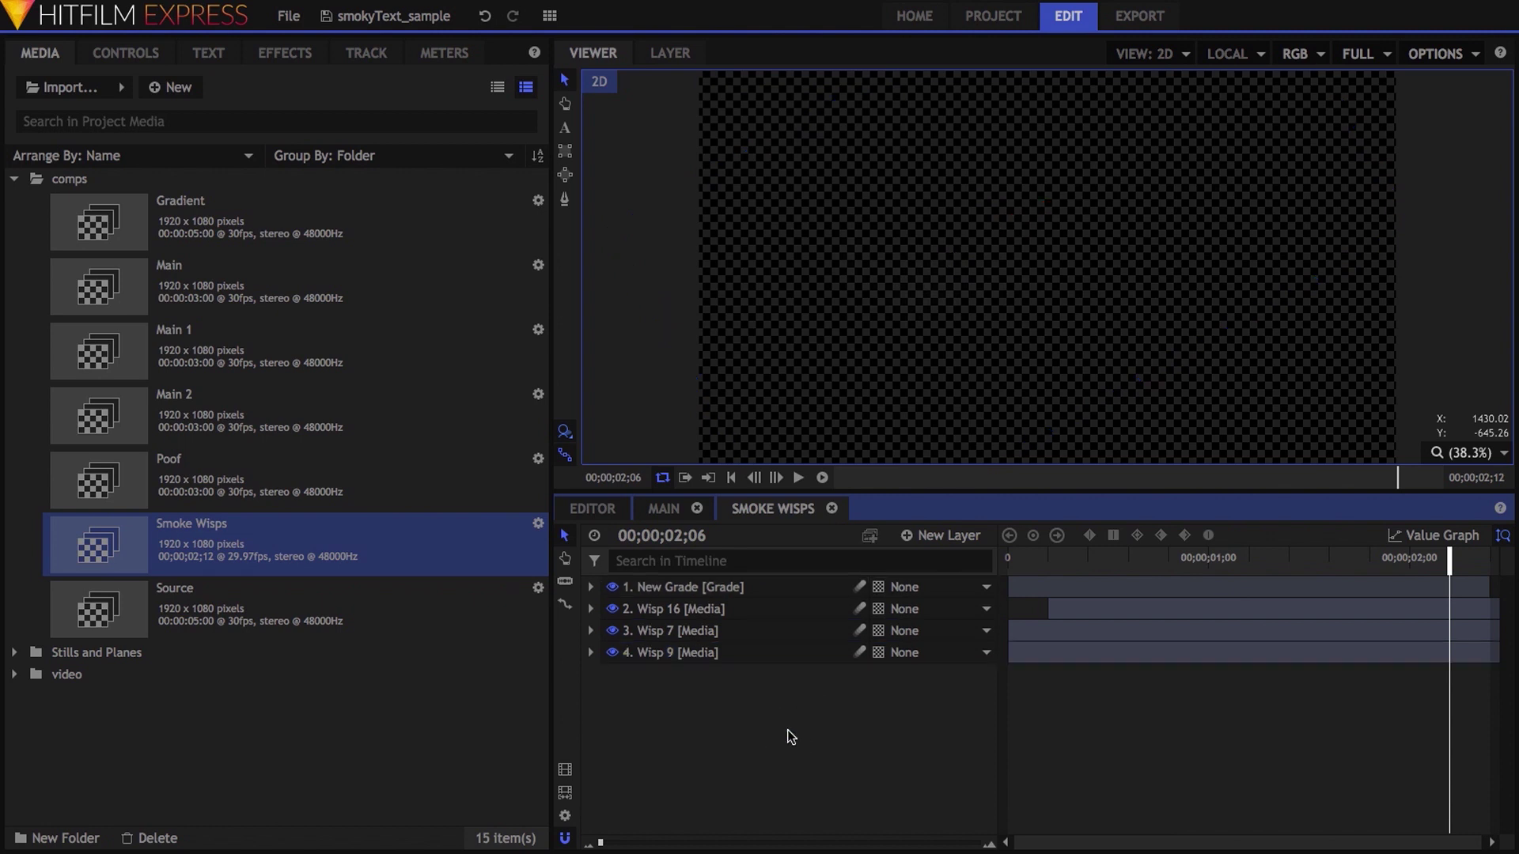
key(space)
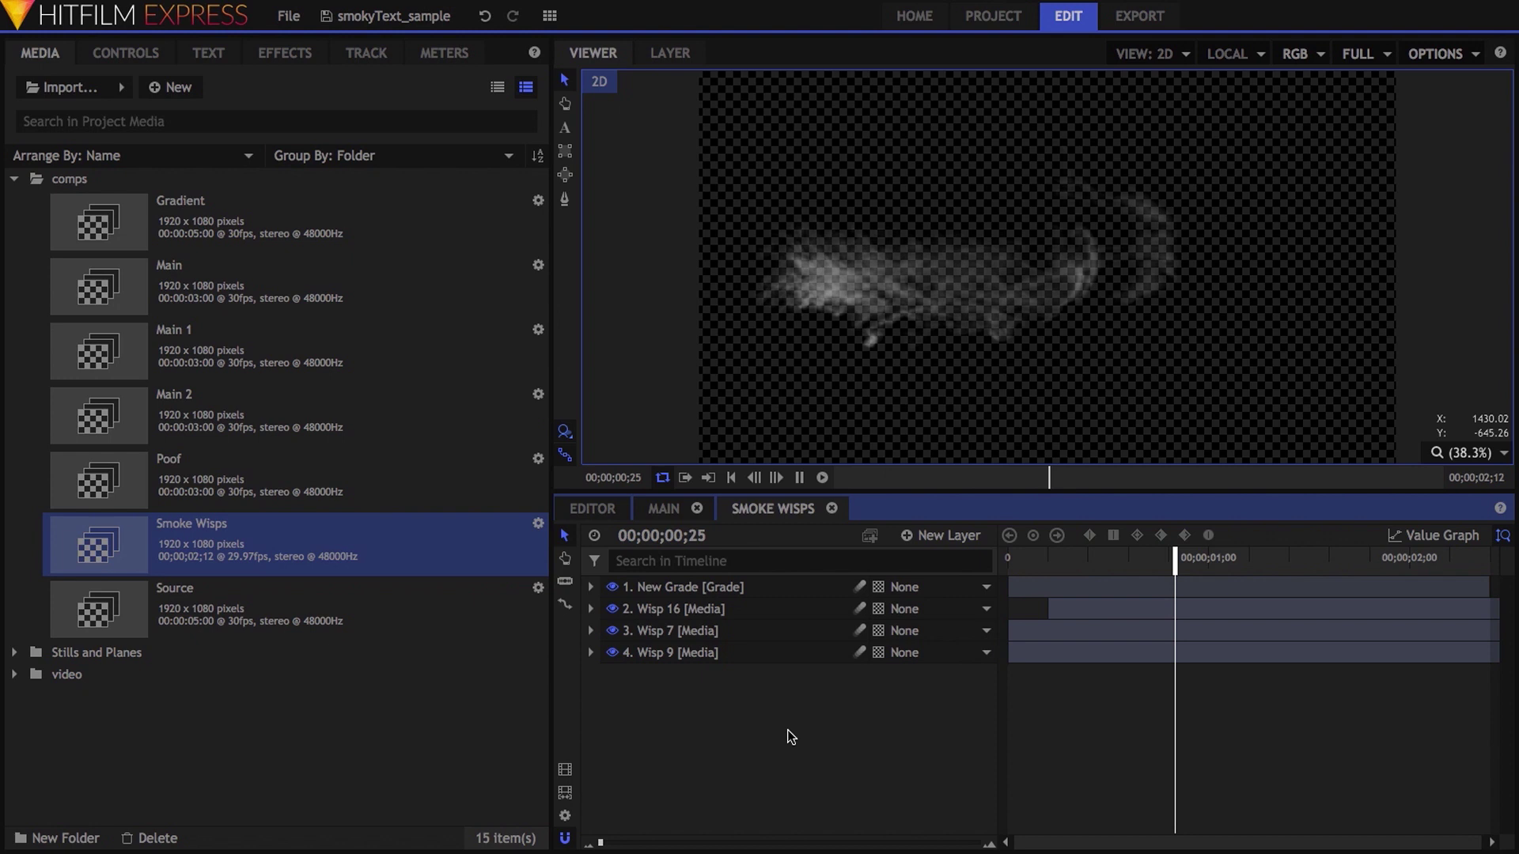
key(space)
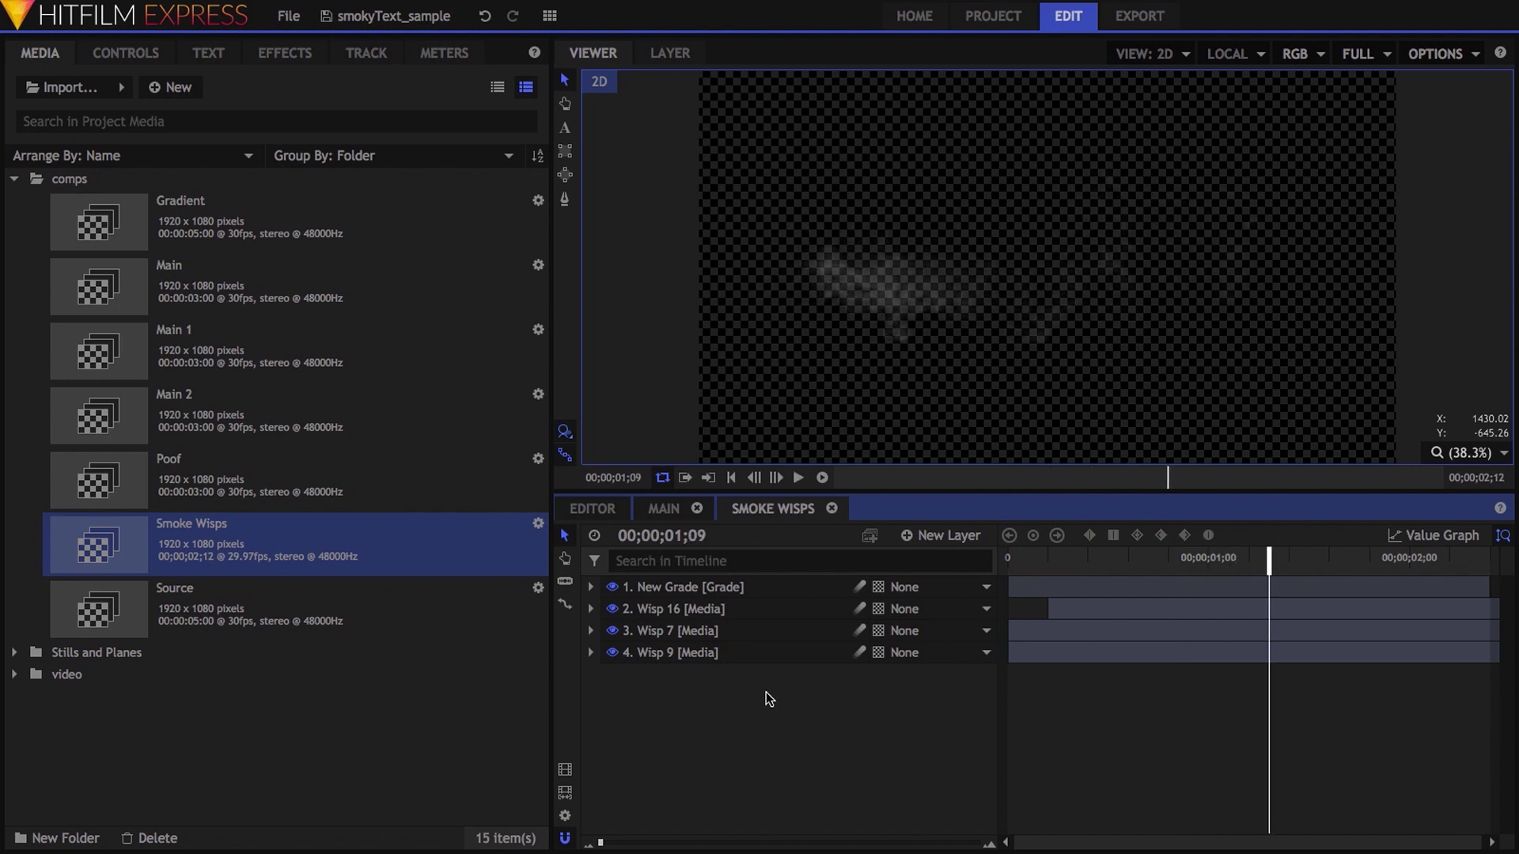
- Back in Main, make the Smoke Wisps layer visible and scrub to 01;13 to see wisps around POOF!
click(832, 510)
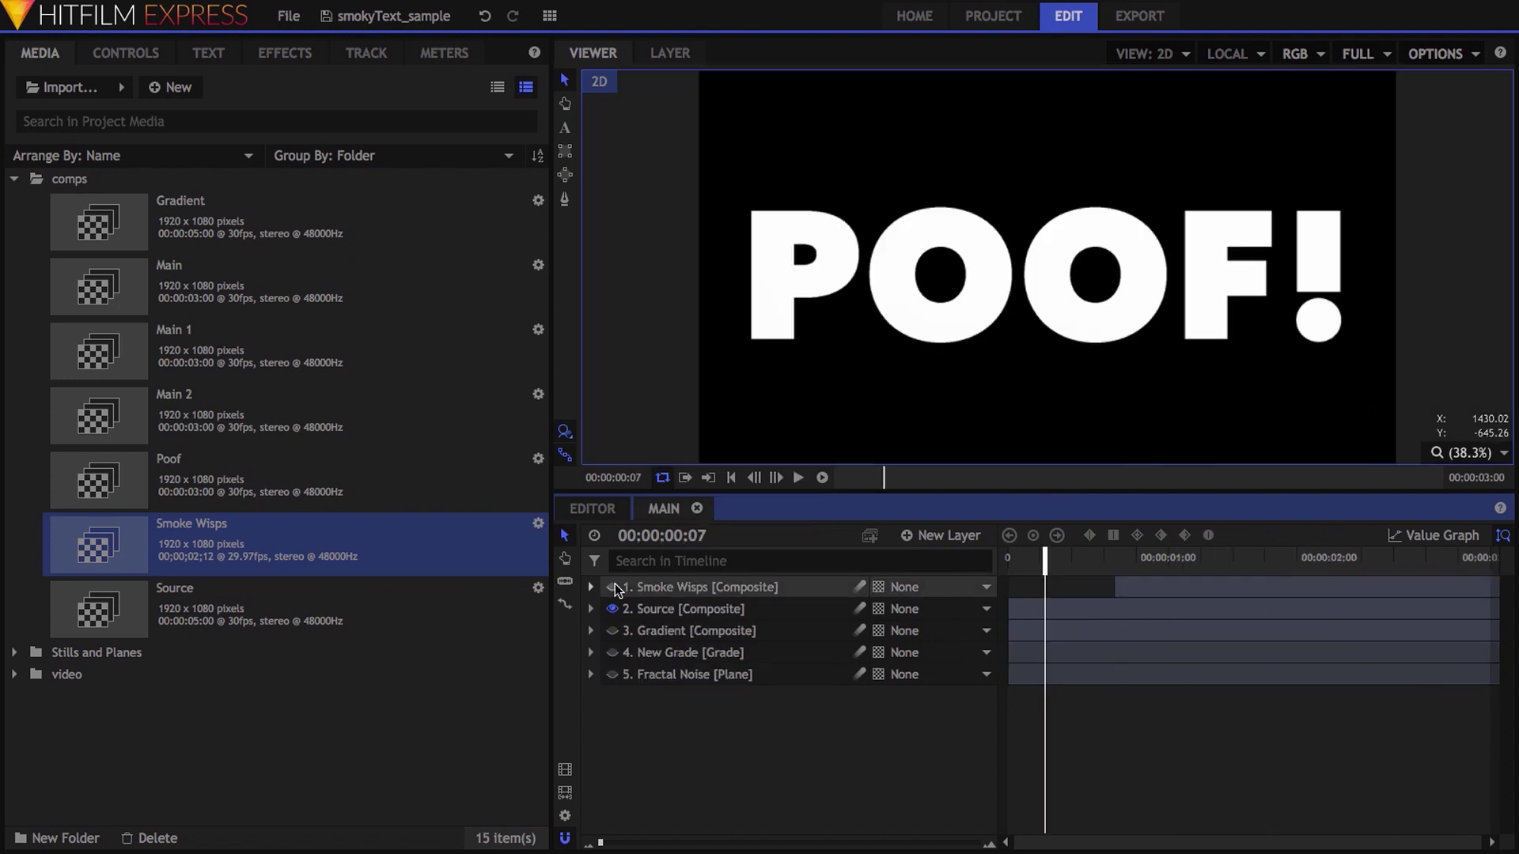
click(1060, 559)
drag(1062, 559, 1238, 575)
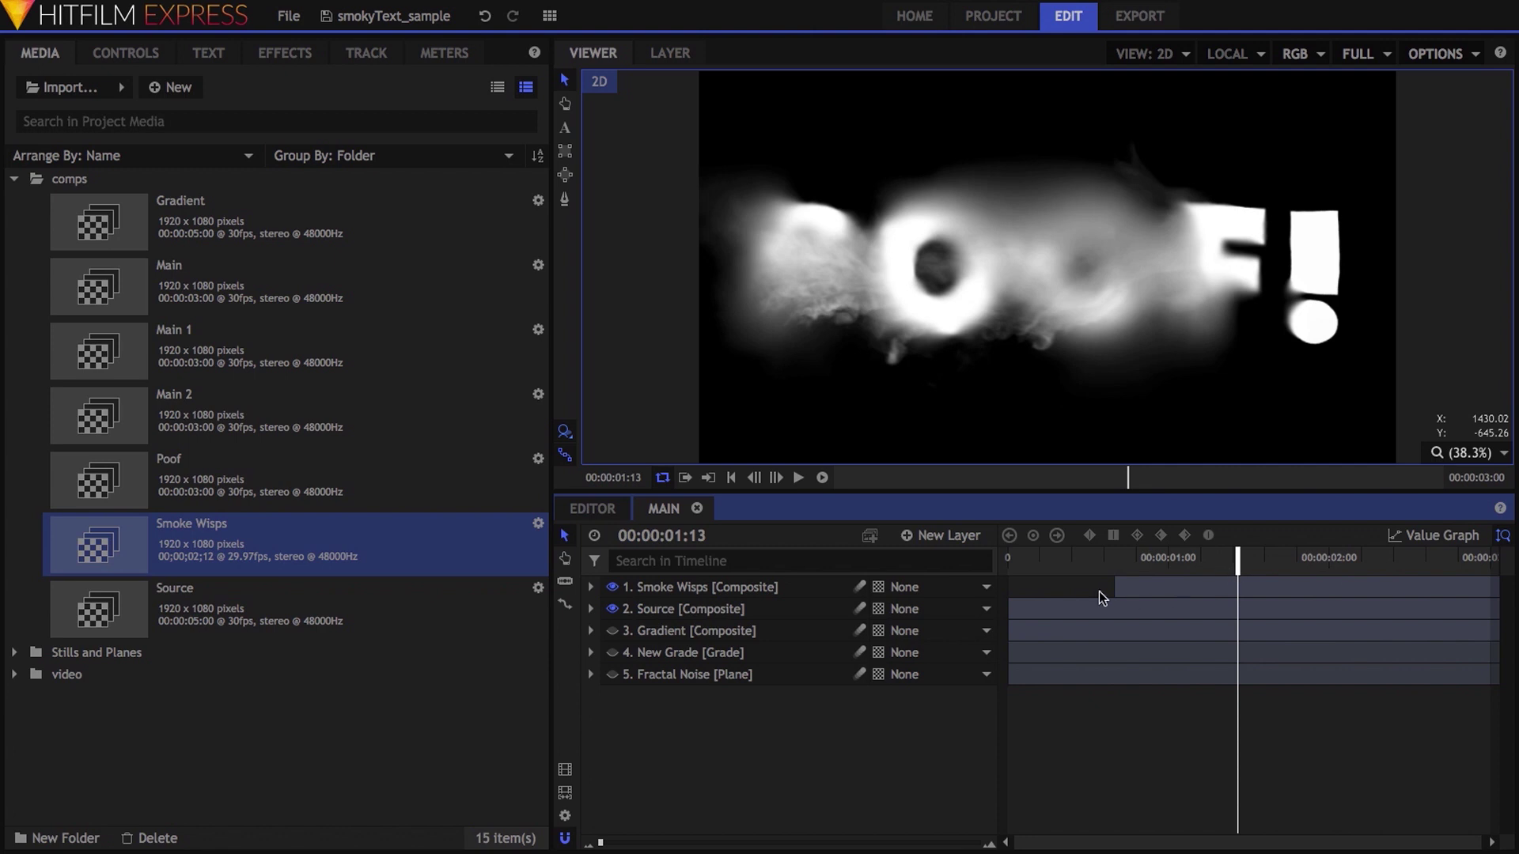
click(763, 587)
- Duplicate the Smoke Wisps layer and play Main to review the thicker smoke at 1:10
right_click(810, 586)
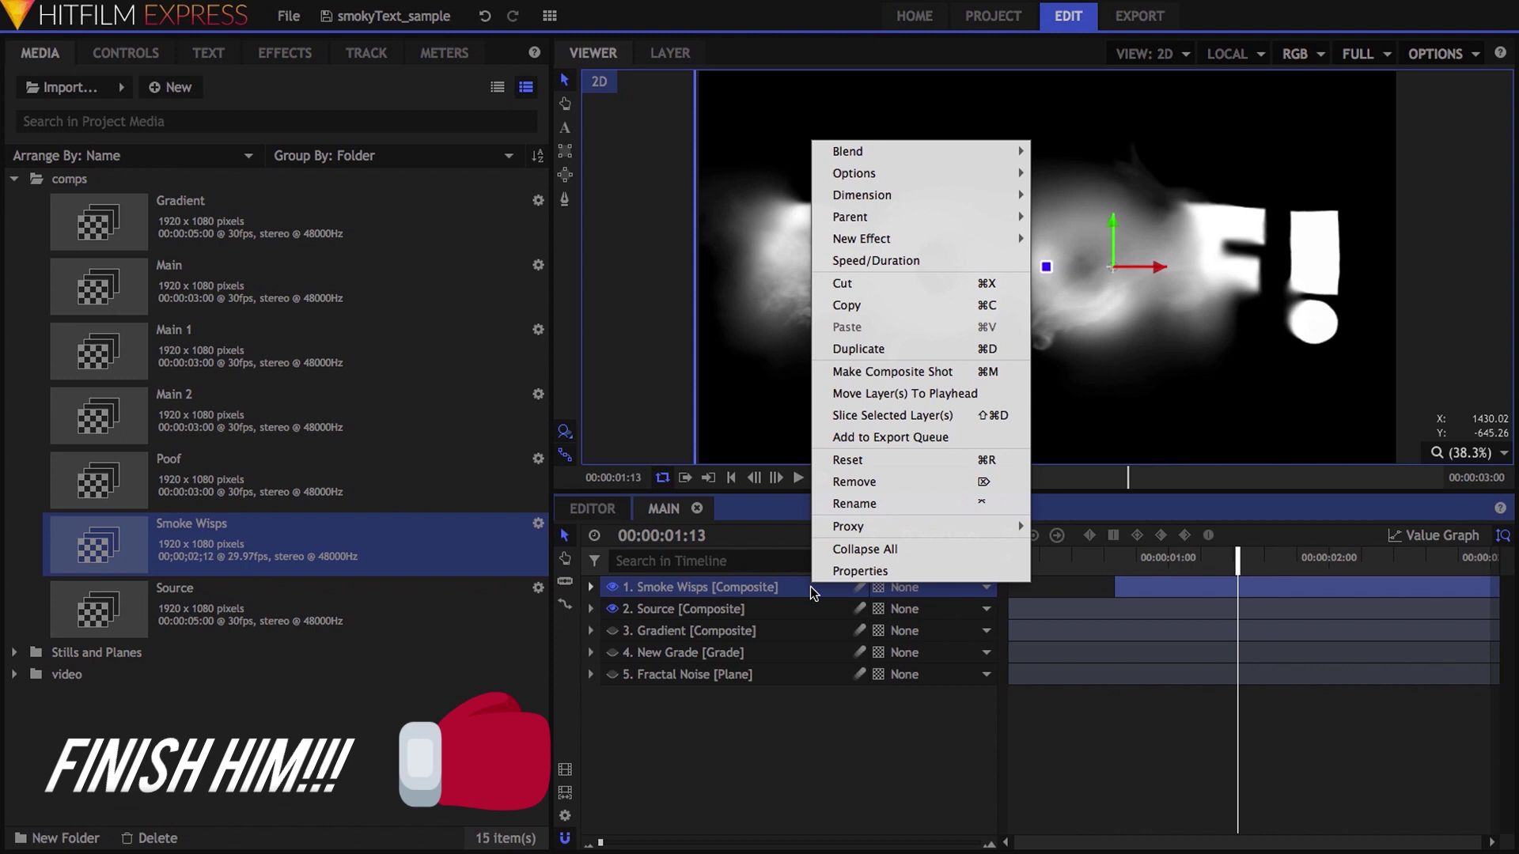
click(853, 348)
click(609, 760)
key(space)
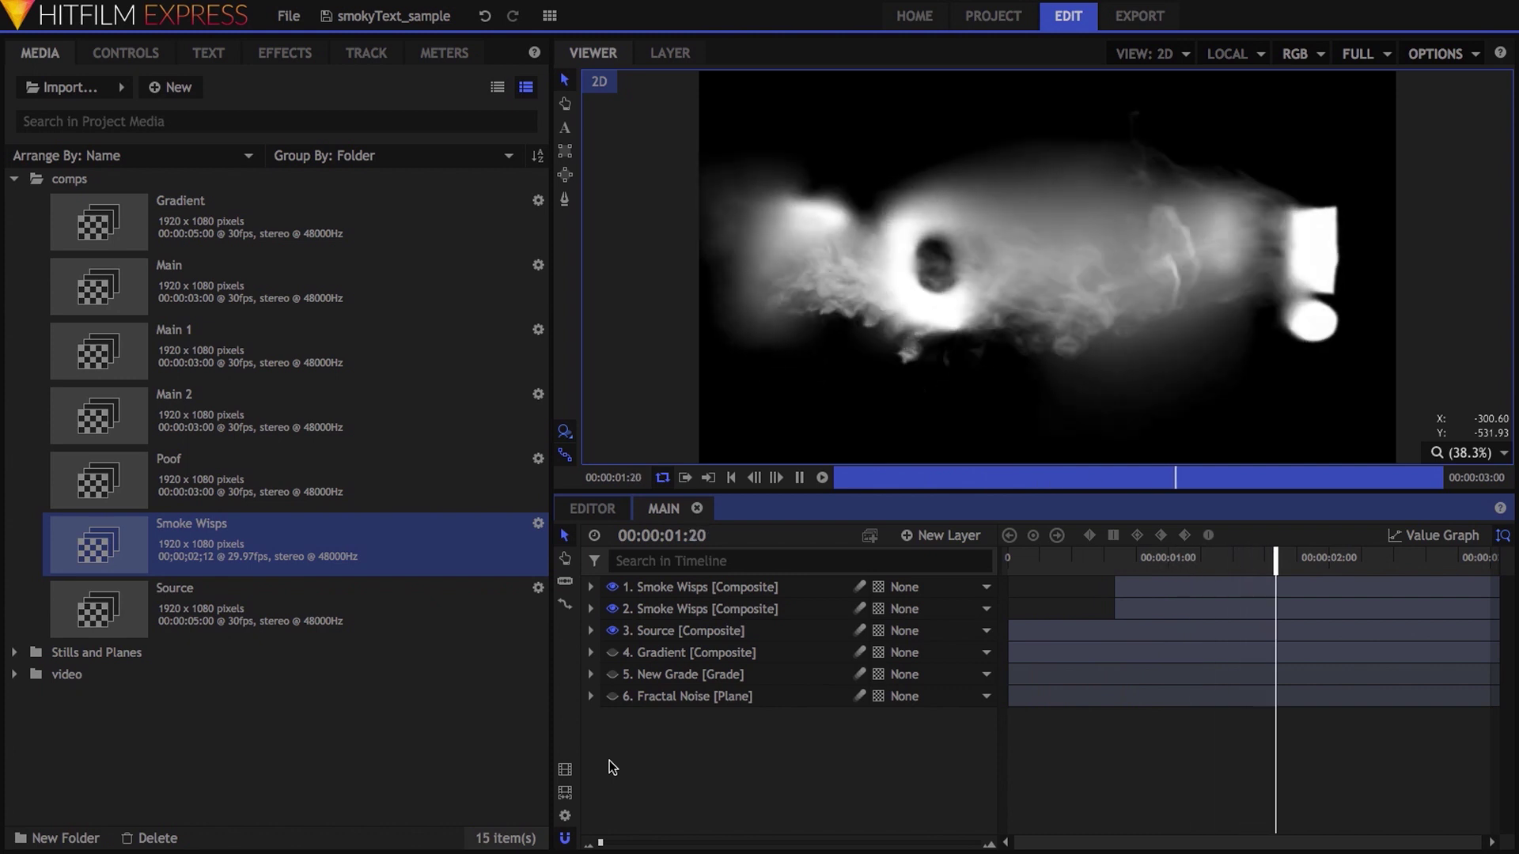
click(1184, 559)
drag(1184, 566, 1221, 566)
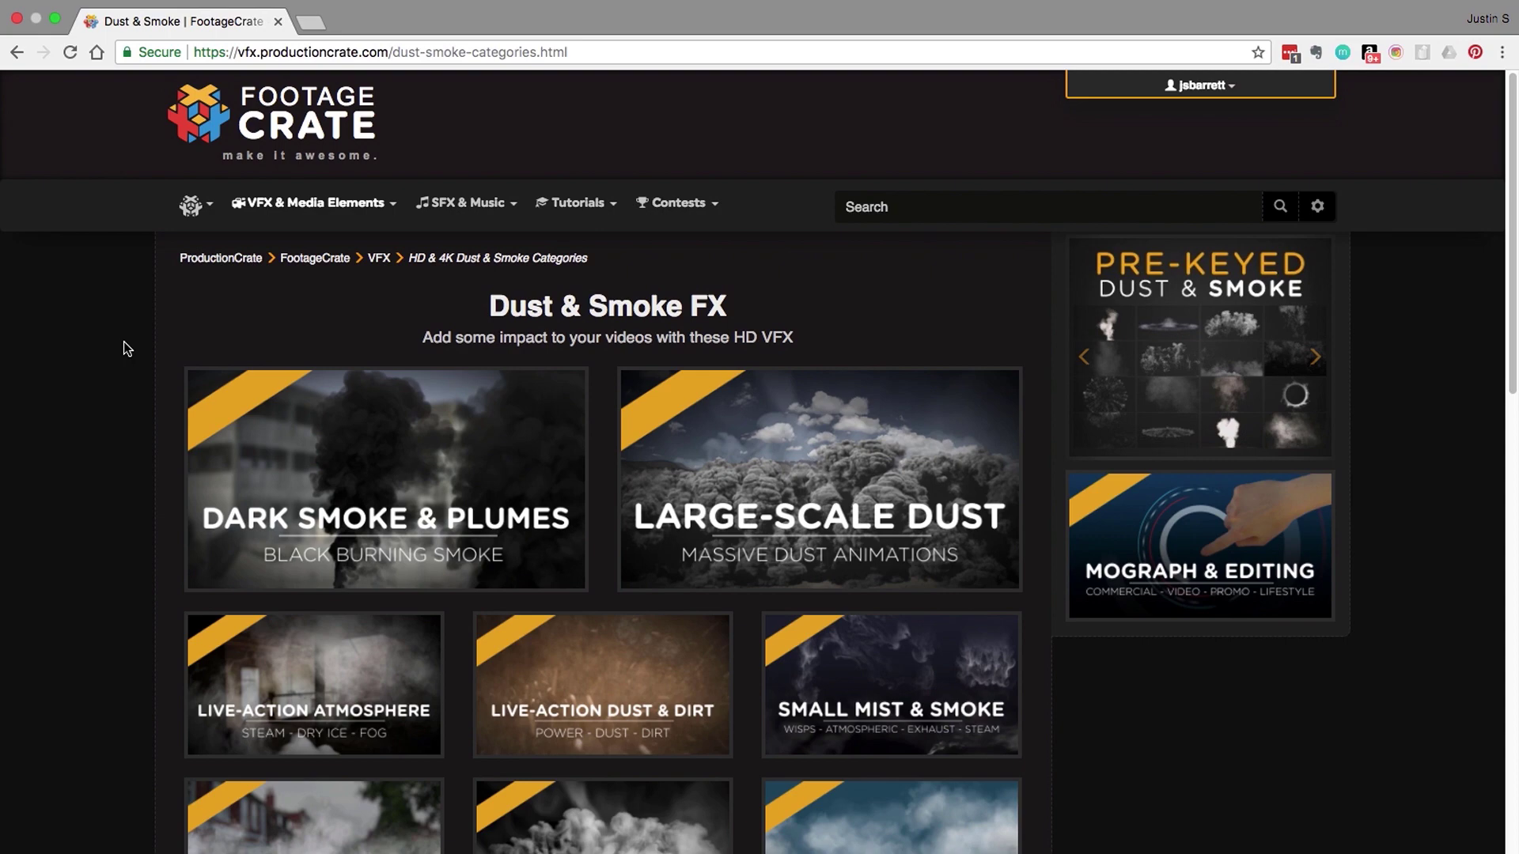
- Preview the 4k Loopable Fog clip in the media list
scroll(127, 348, down, 5)
scroll(123, 342, down, 7)
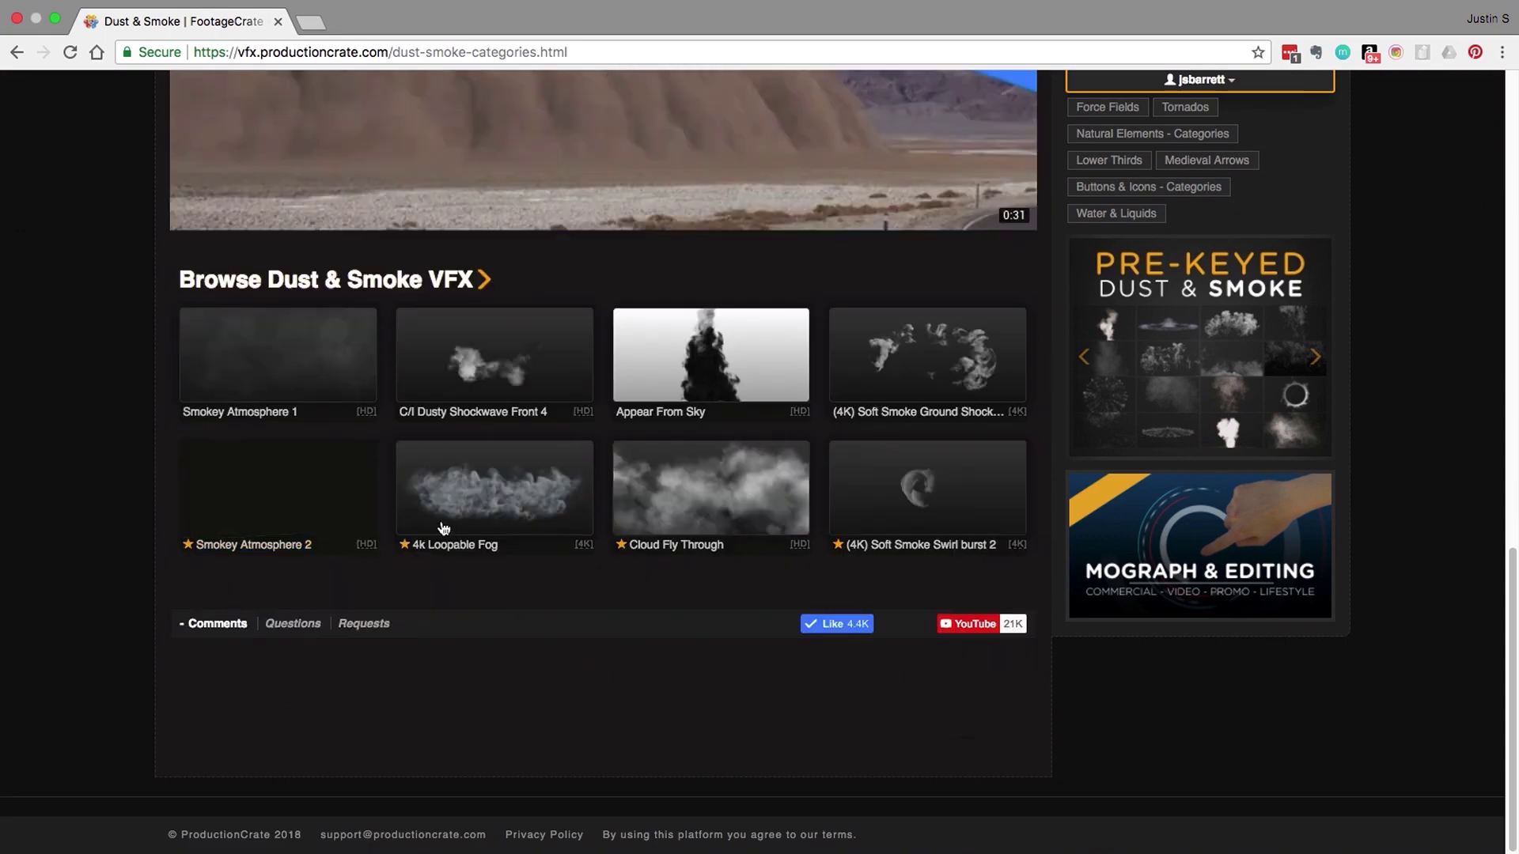
click(503, 504)
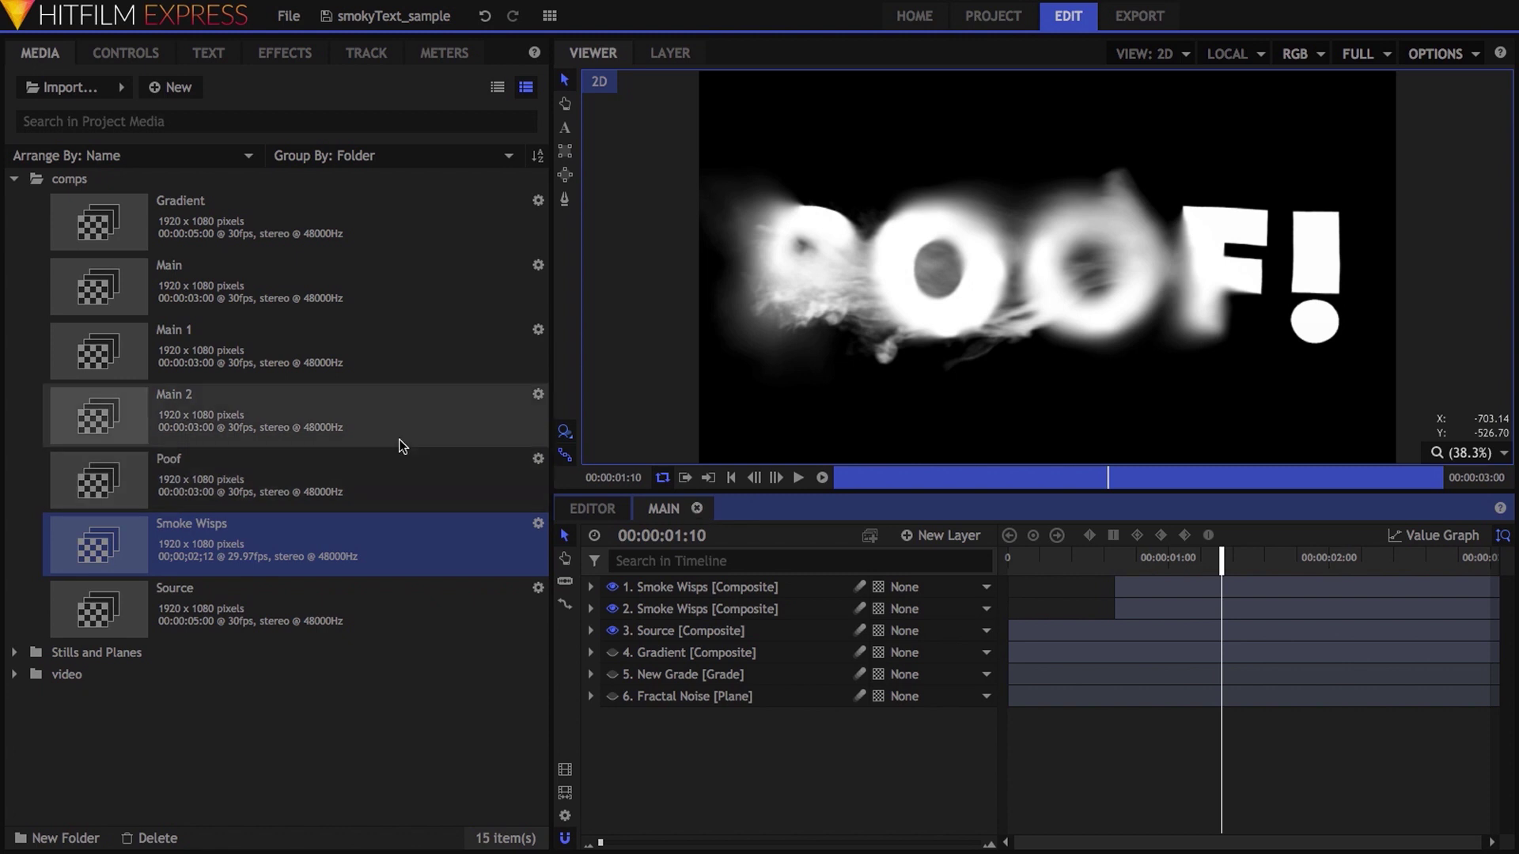
- Close the Main composition and open Main 1
click(267, 338)
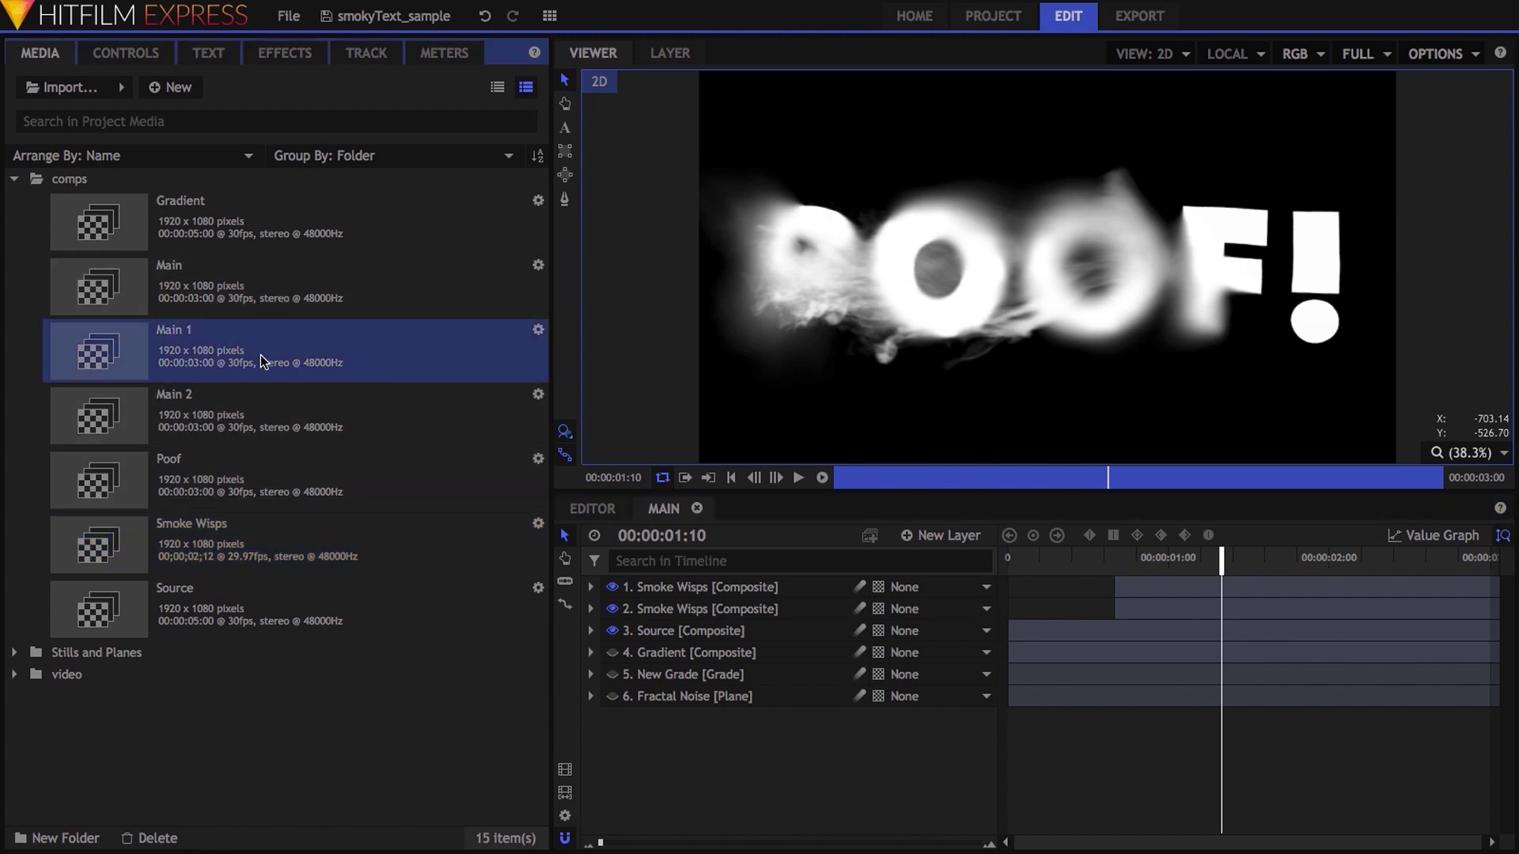
click(255, 403)
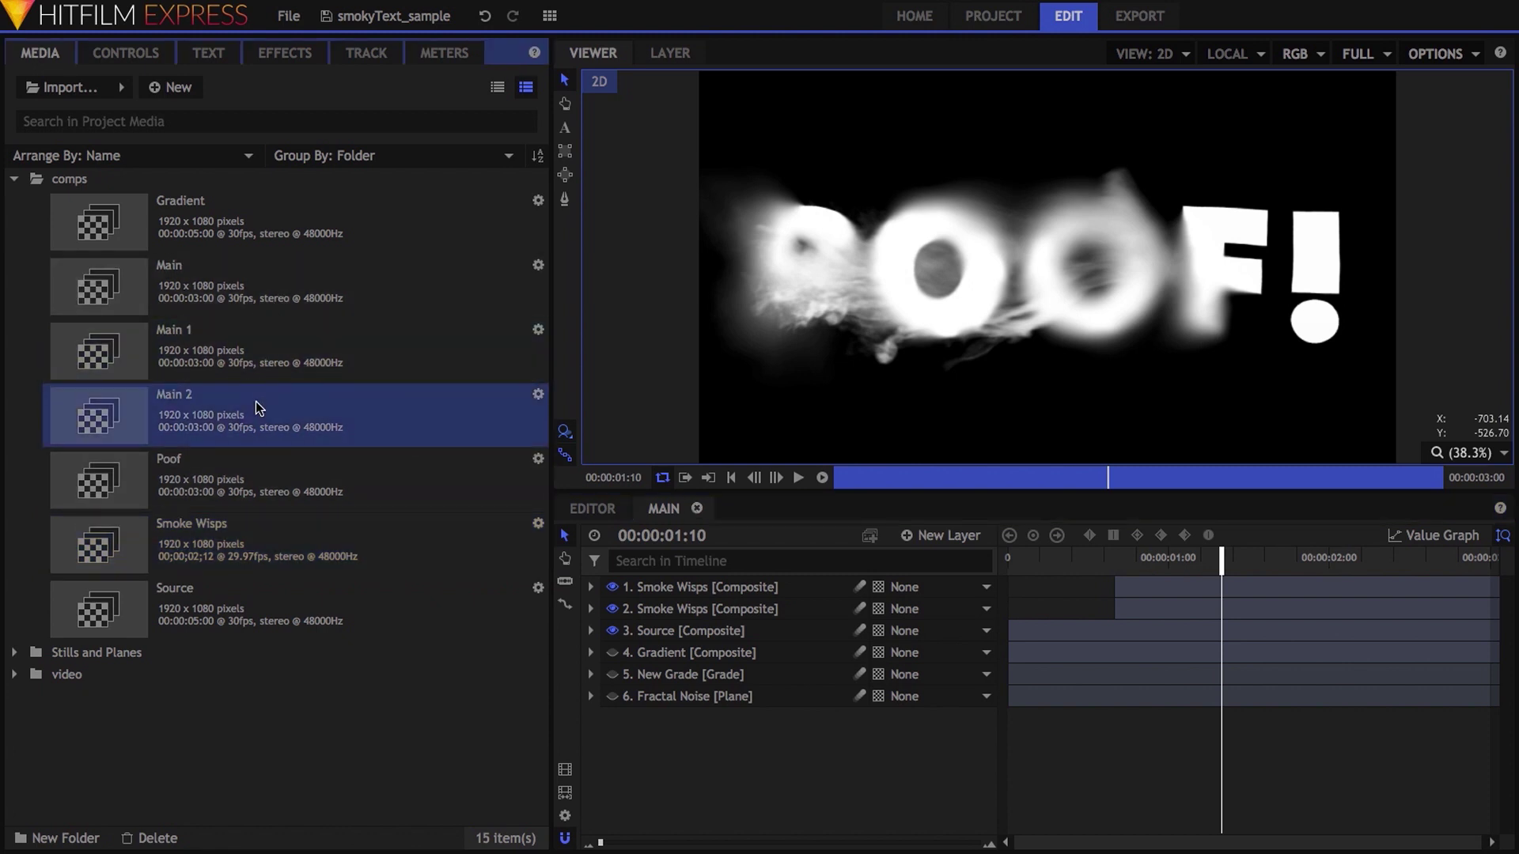
click(696, 508)
click(344, 338)
double_click(344, 337)
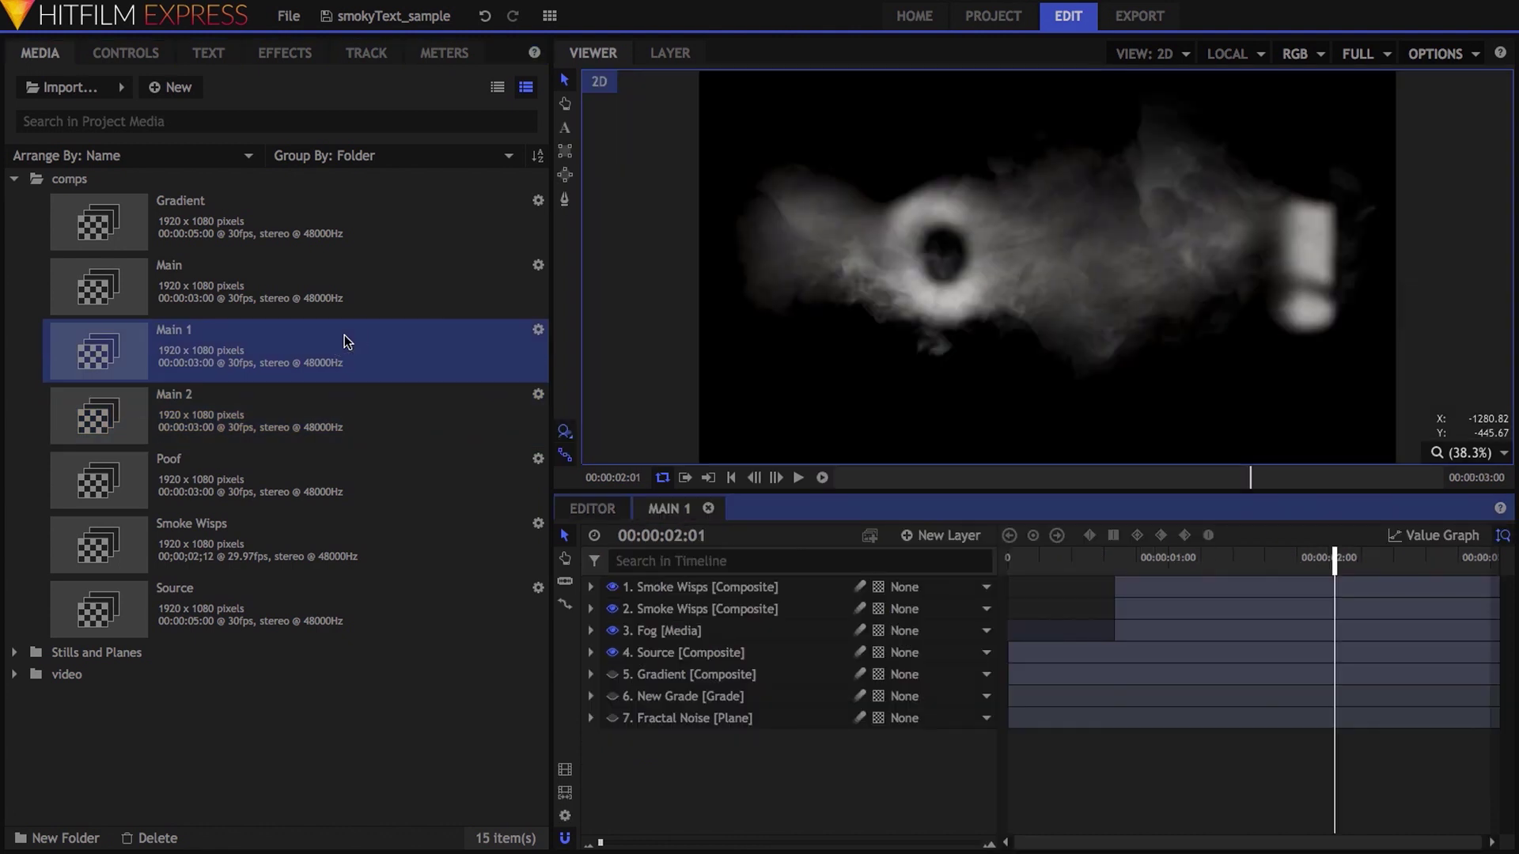
- Inspect the Fog layer's blend properties, its fading opacity keyframes, and its effects
click(764, 633)
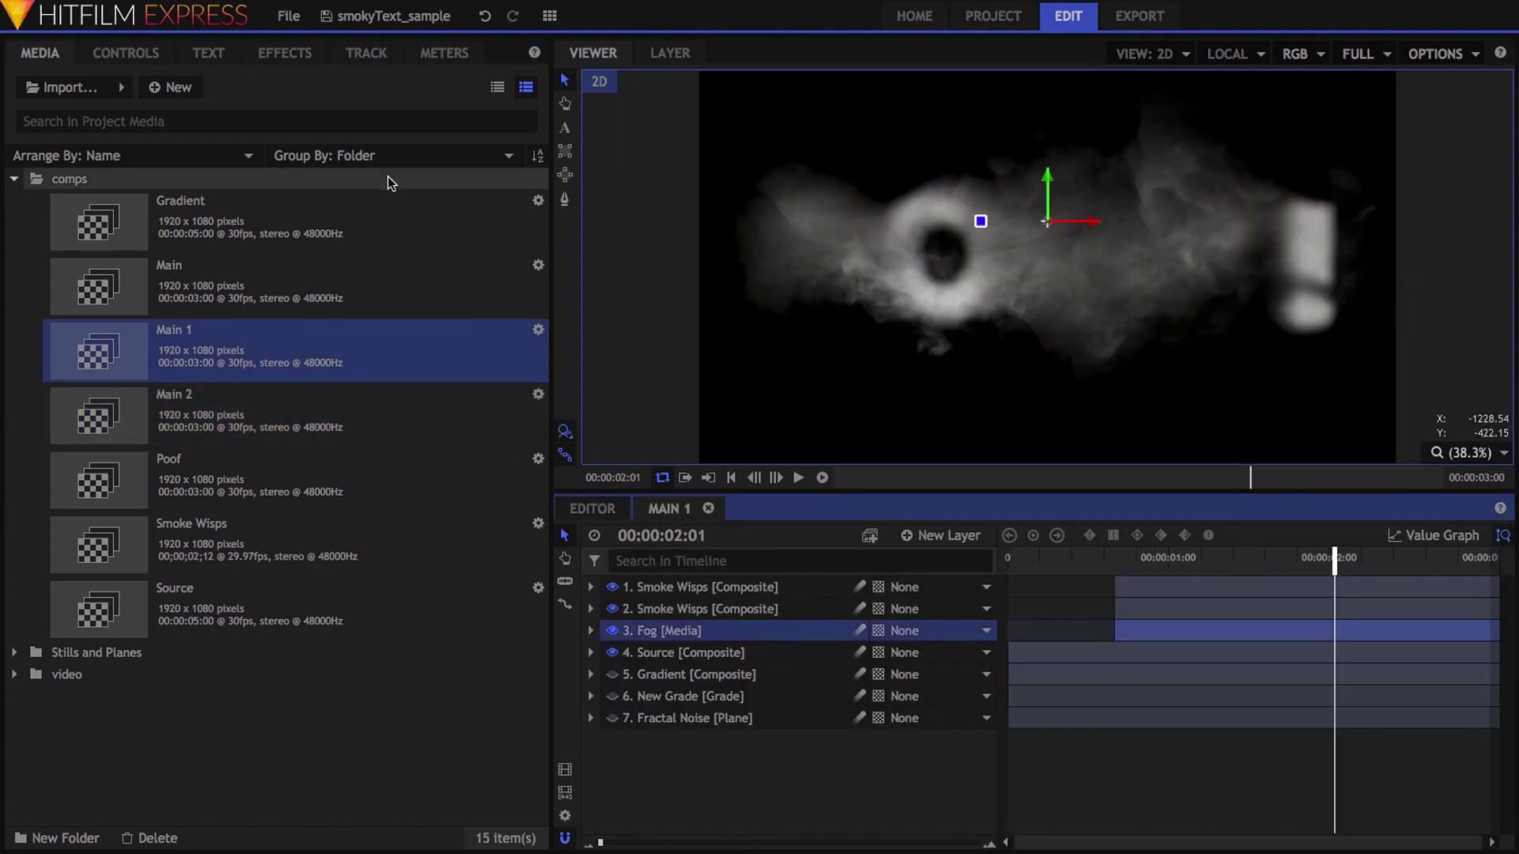
click(126, 53)
click(14, 145)
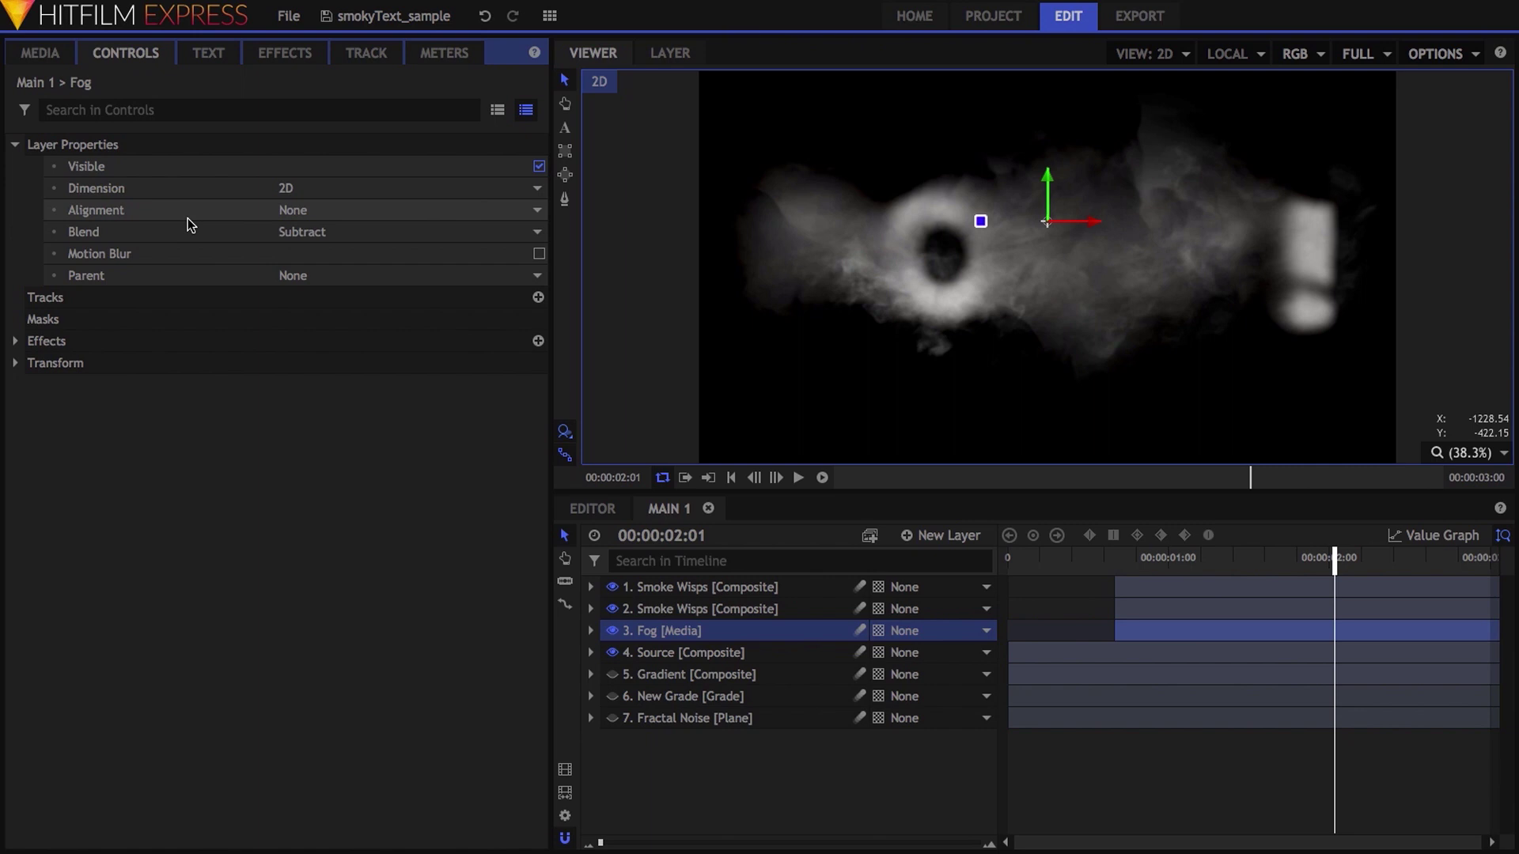
click(590, 631)
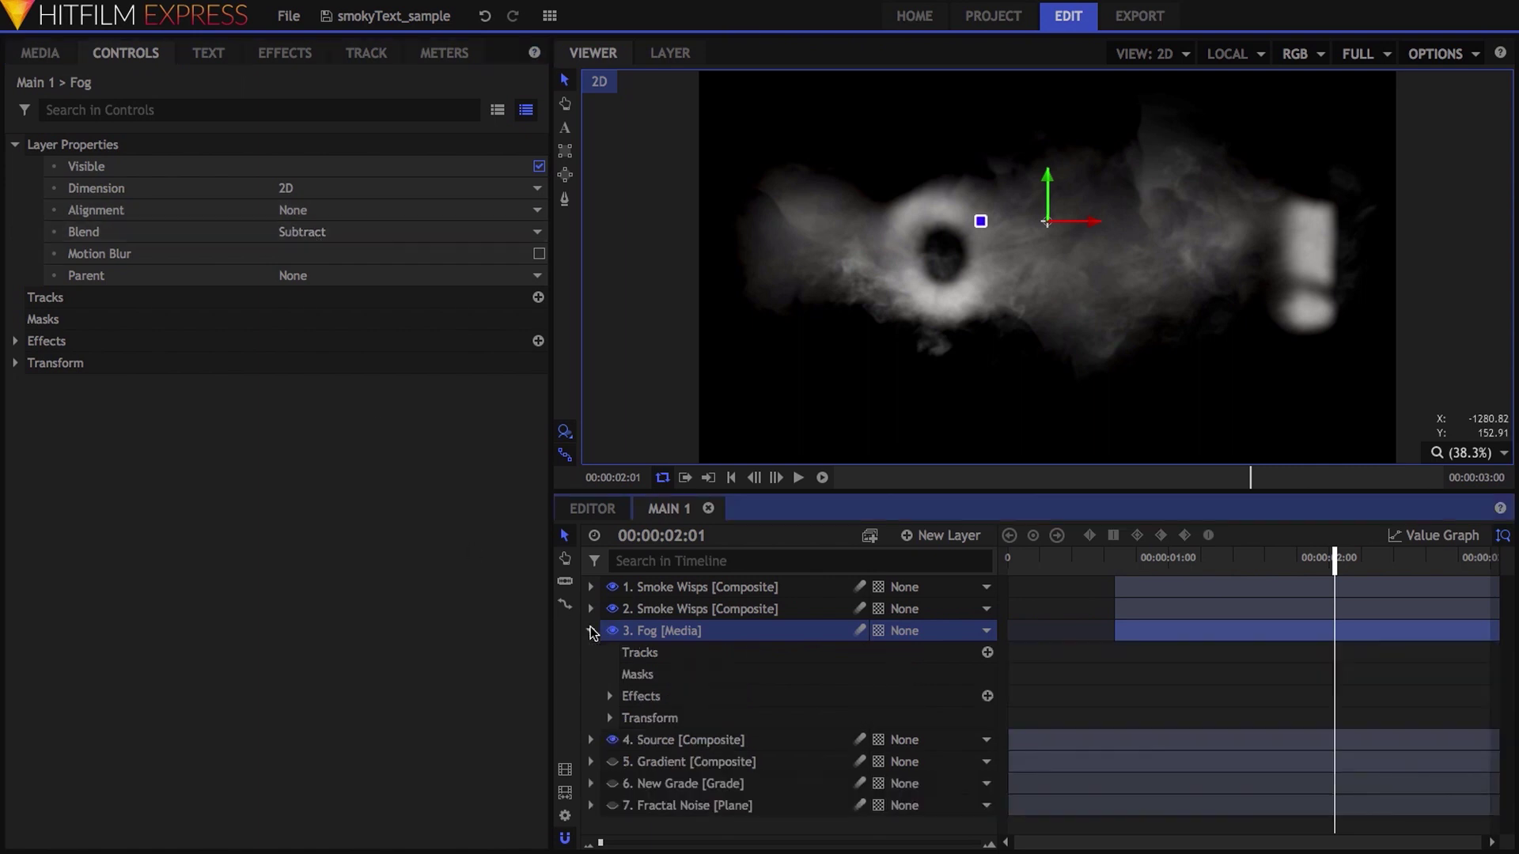
click(609, 717)
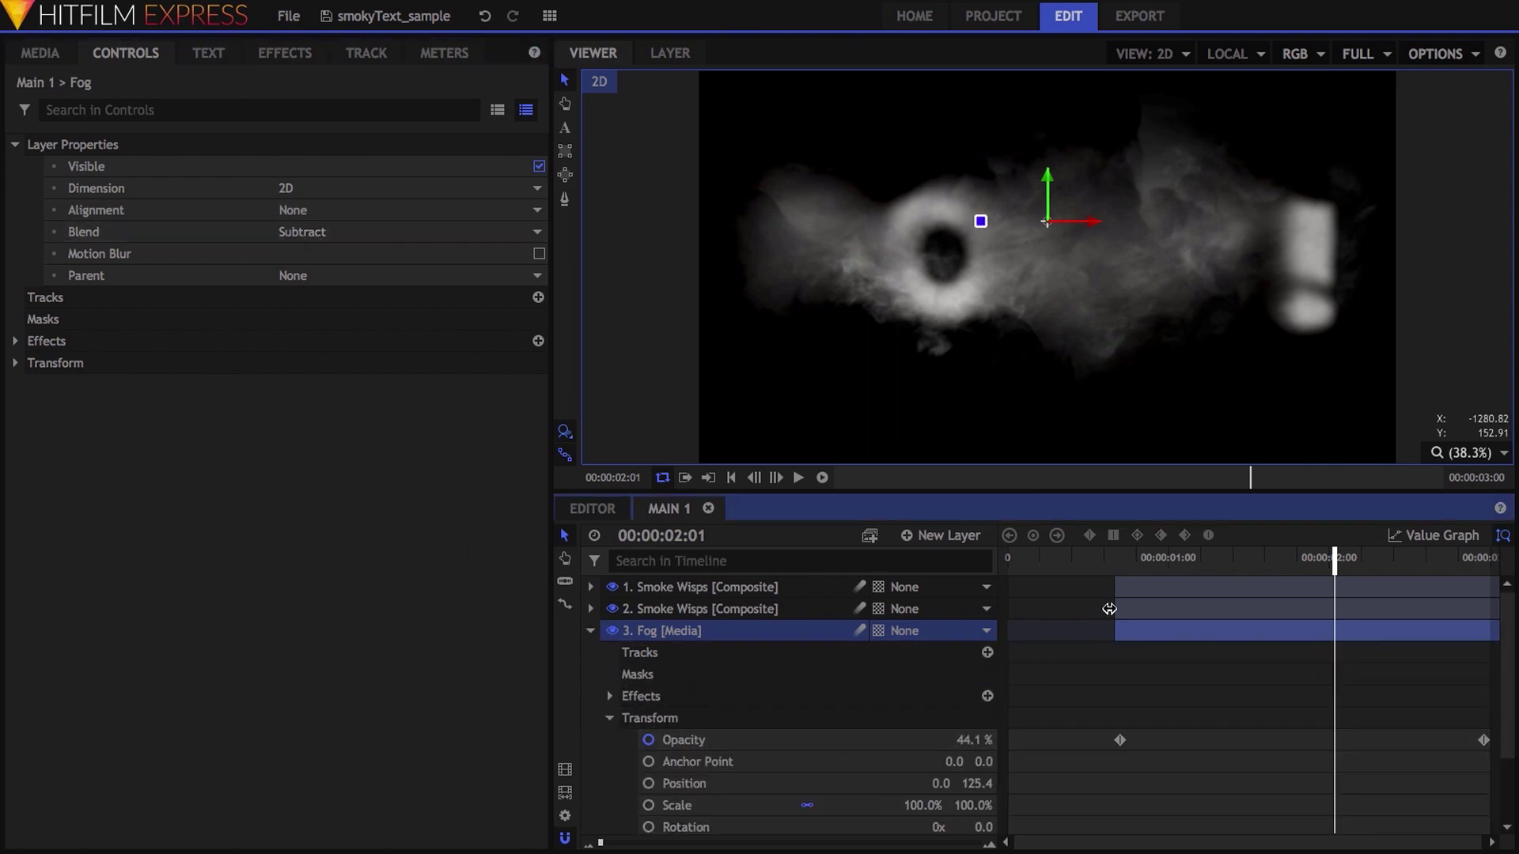
drag(1112, 556, 1306, 563)
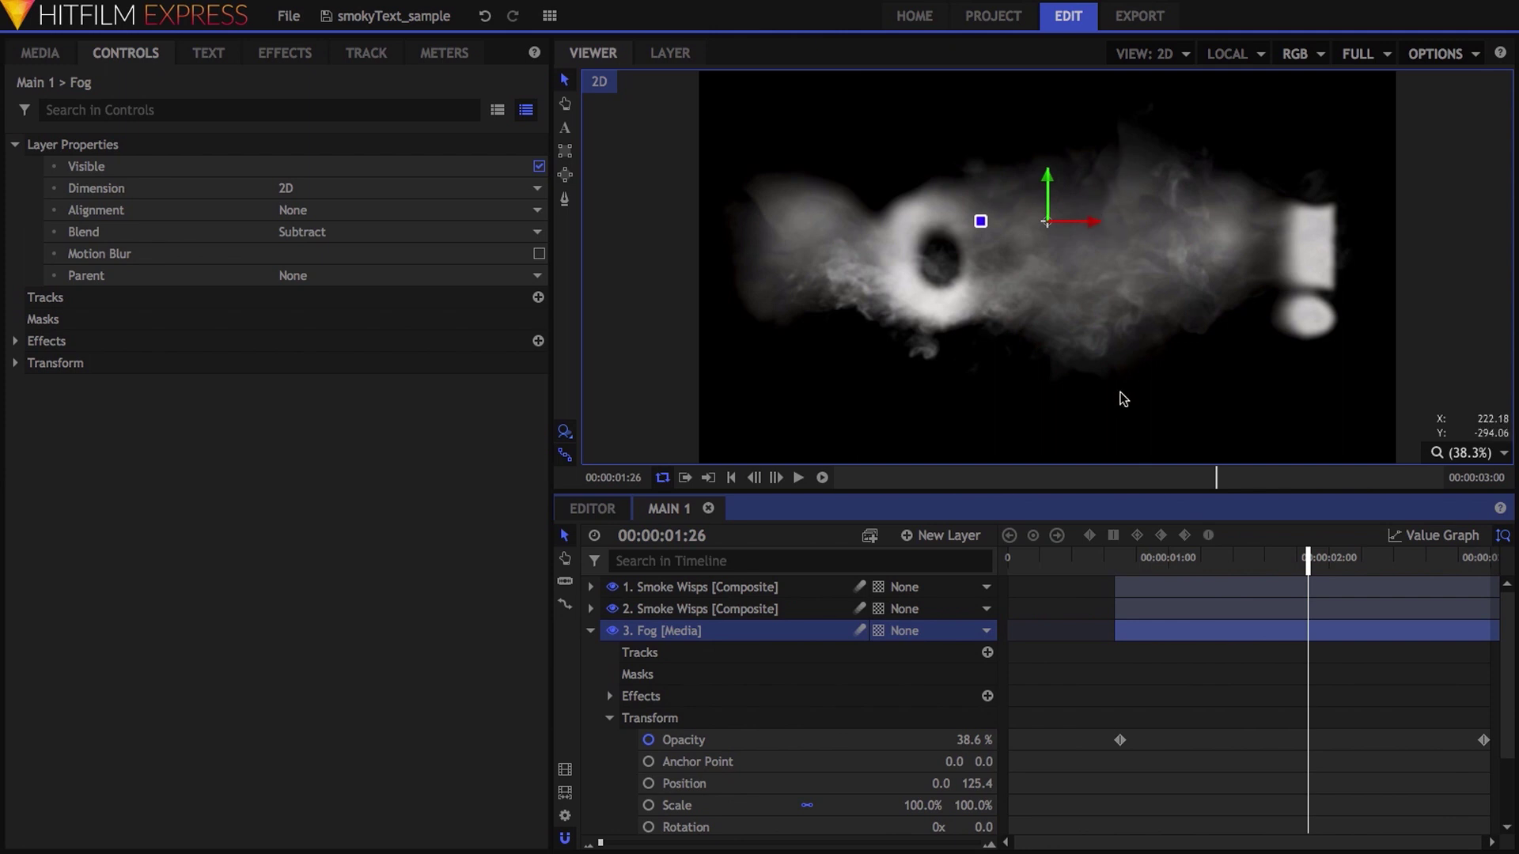
click(609, 717)
click(609, 696)
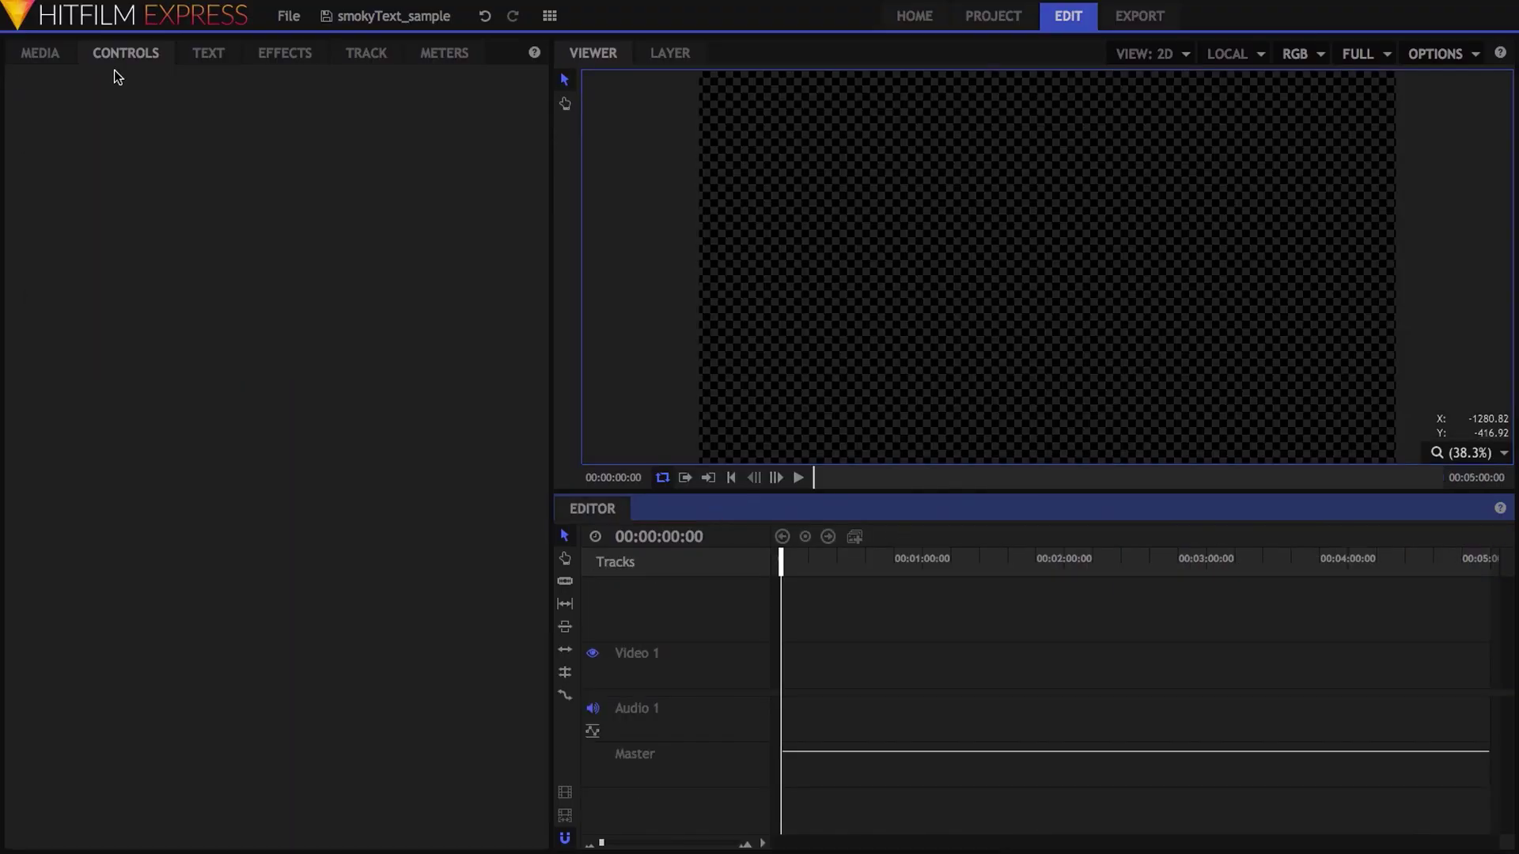
- Open Main 2 and preview the Poof composition's smoke fade before closing it
click(40, 53)
double_click(302, 413)
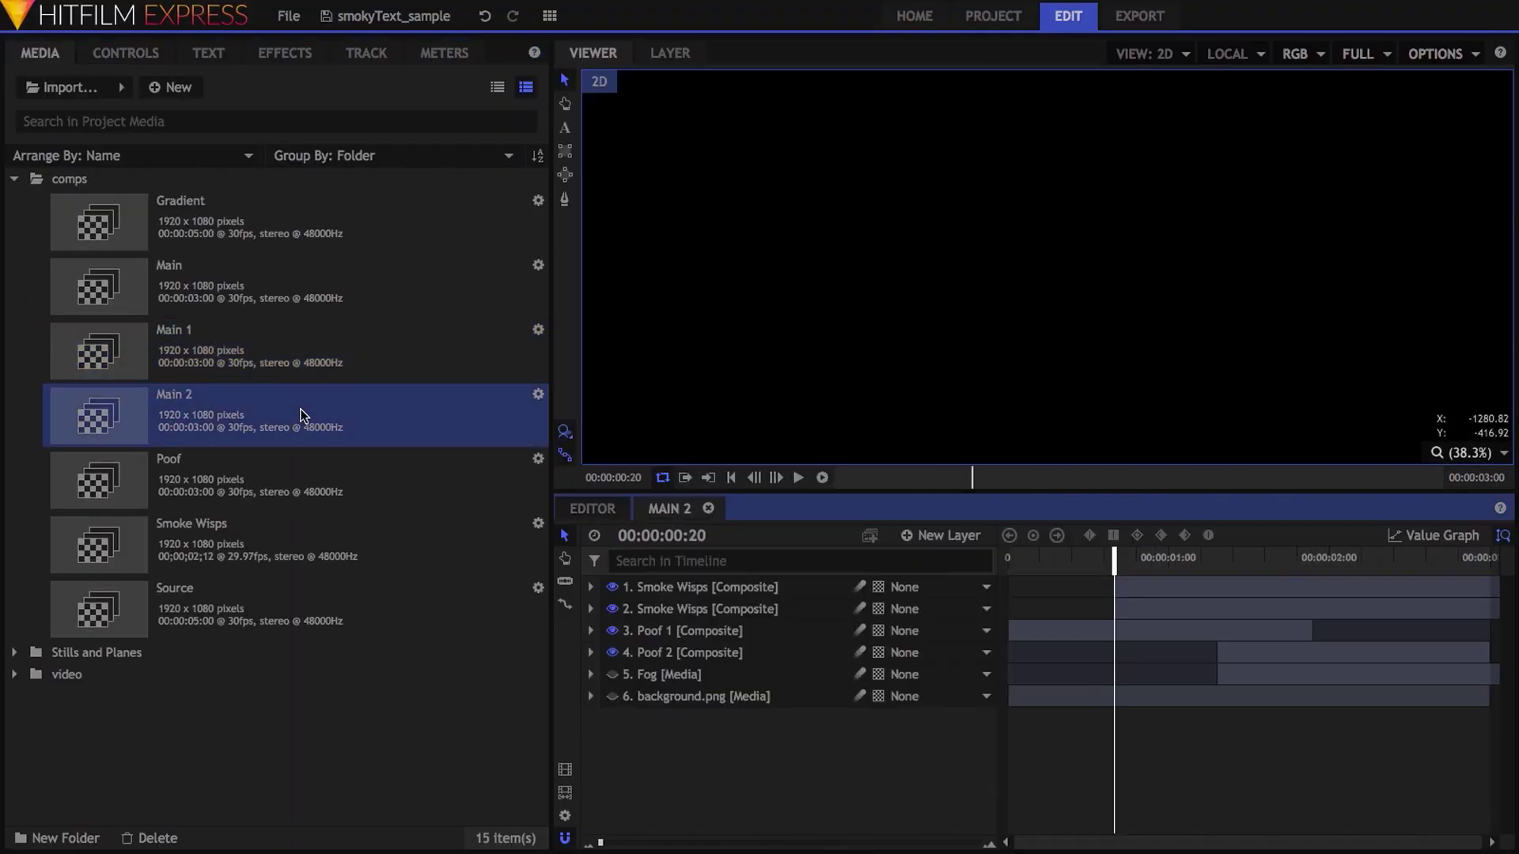
click(715, 679)
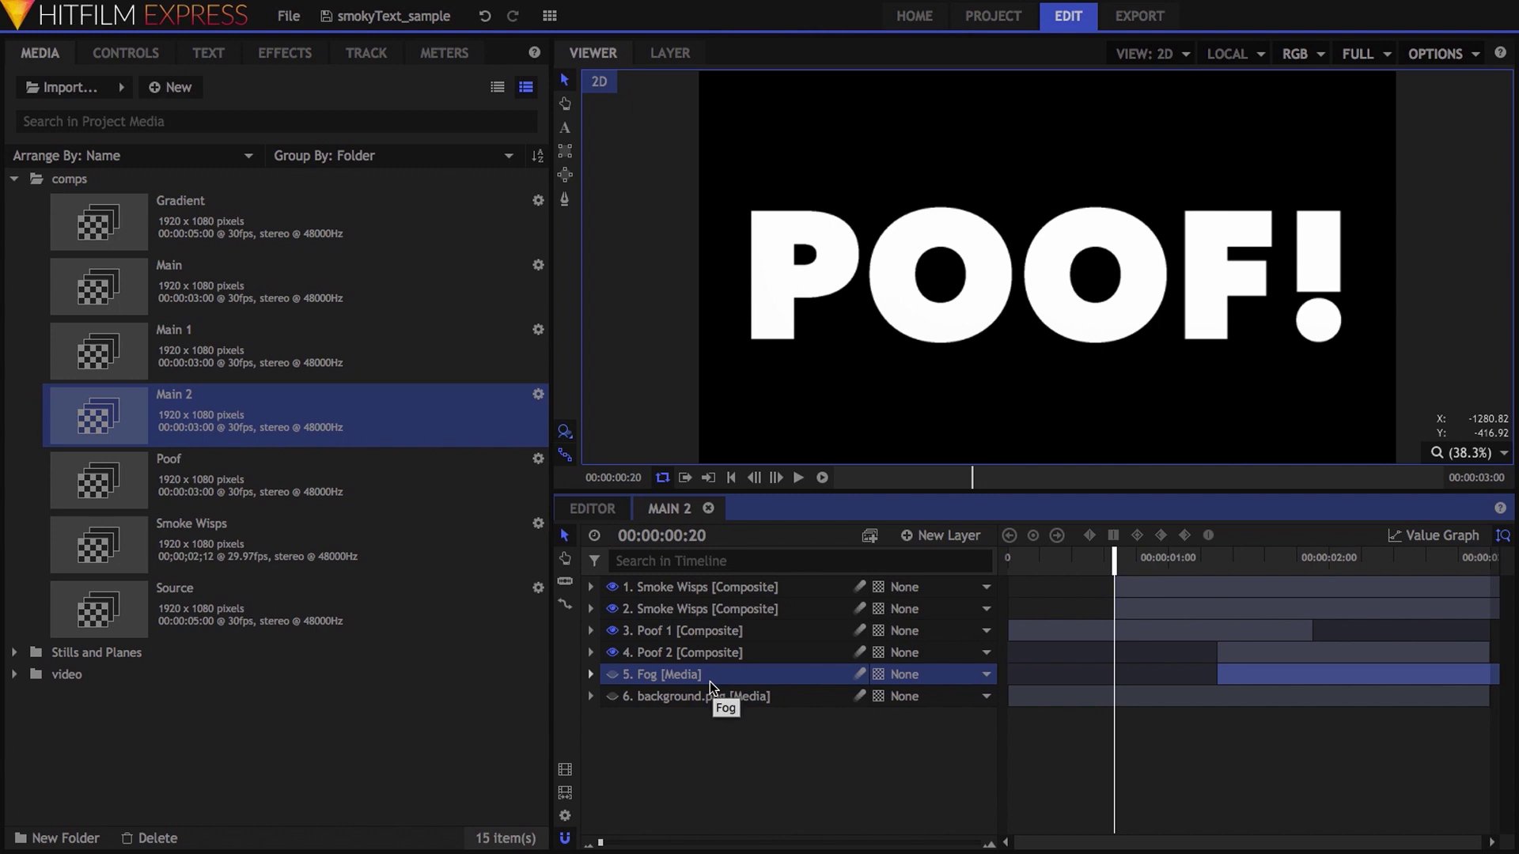
double_click(775, 630)
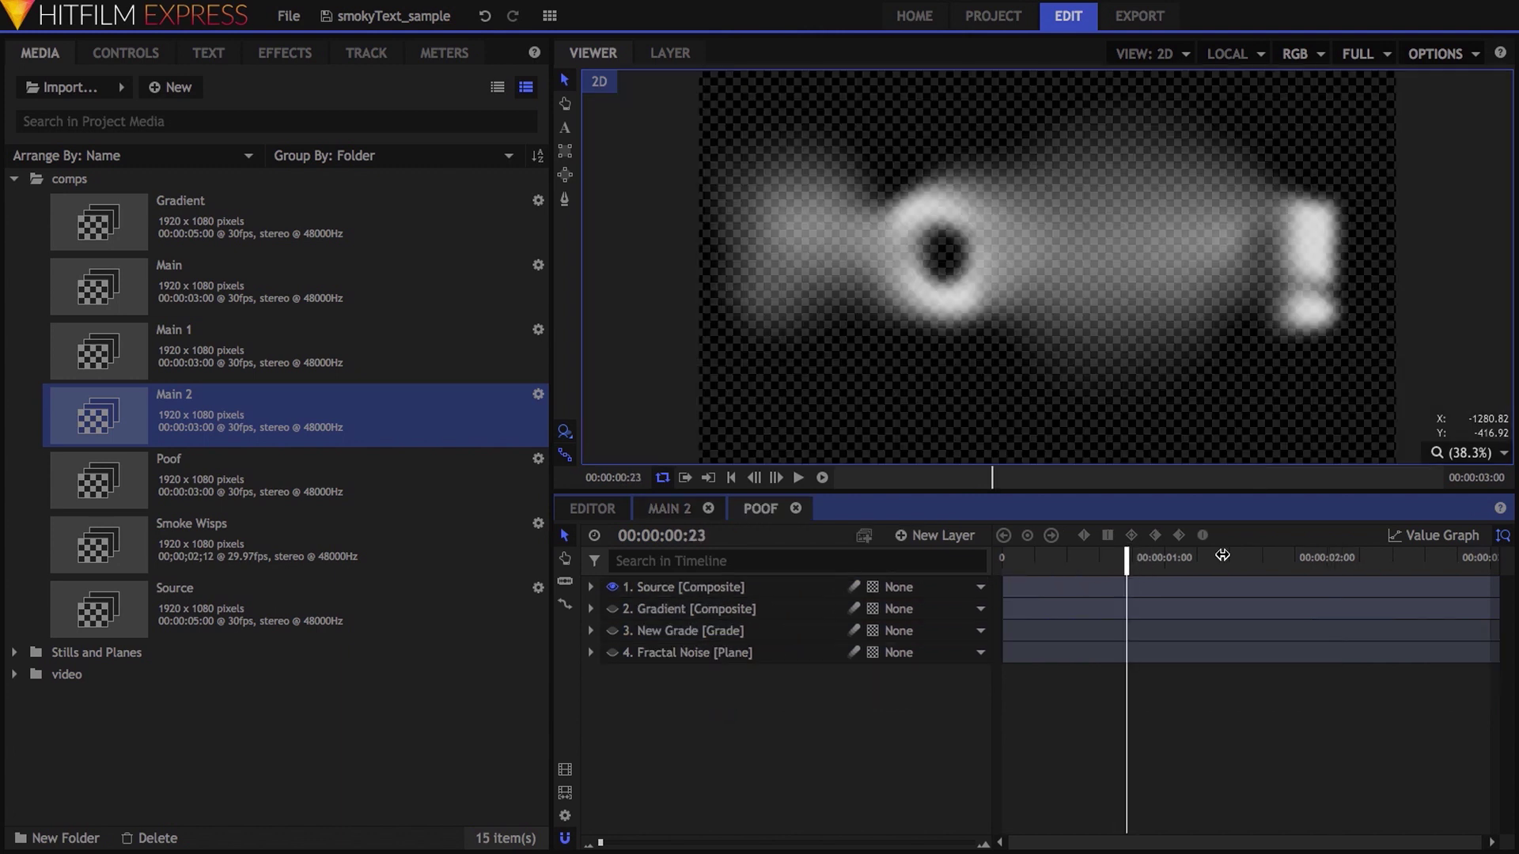
drag(1222, 555, 1370, 564)
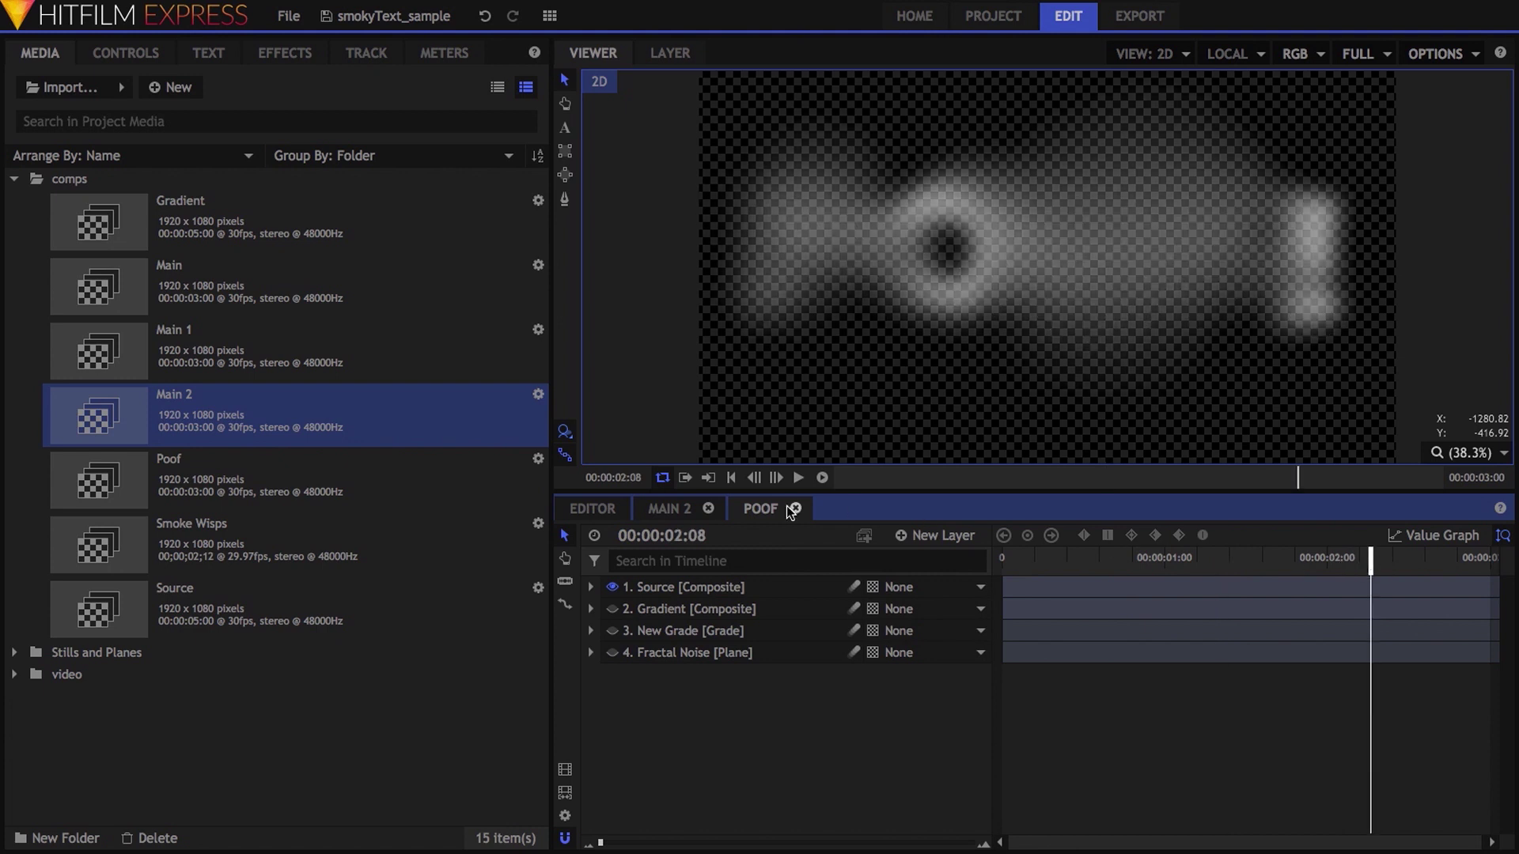
click(796, 509)
- Expand Poof 1 and Poof 2 to reveal their Transform opacity keyframes
click(591, 631)
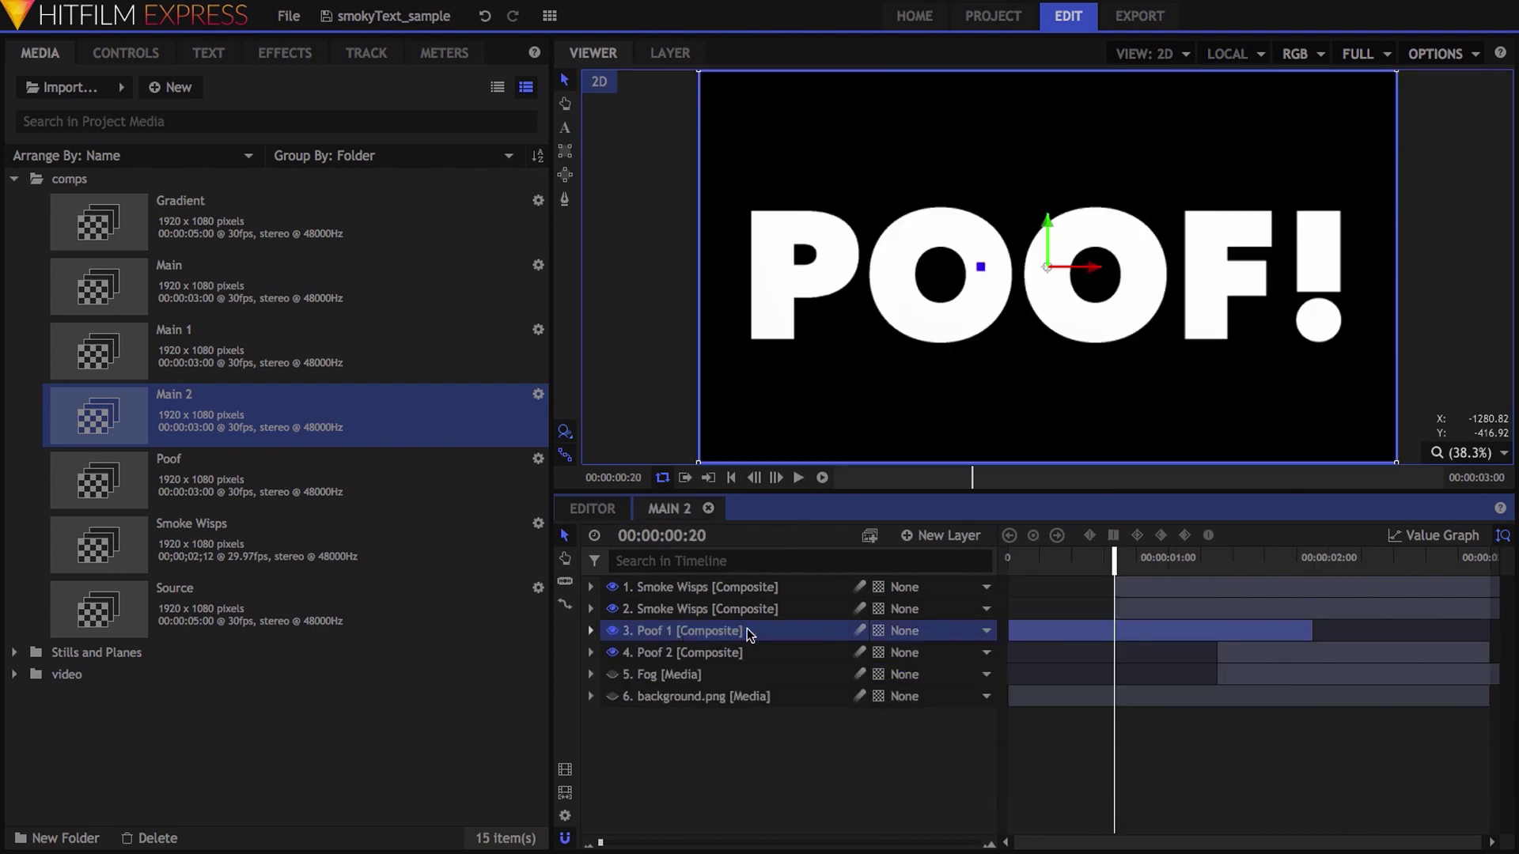
click(791, 653)
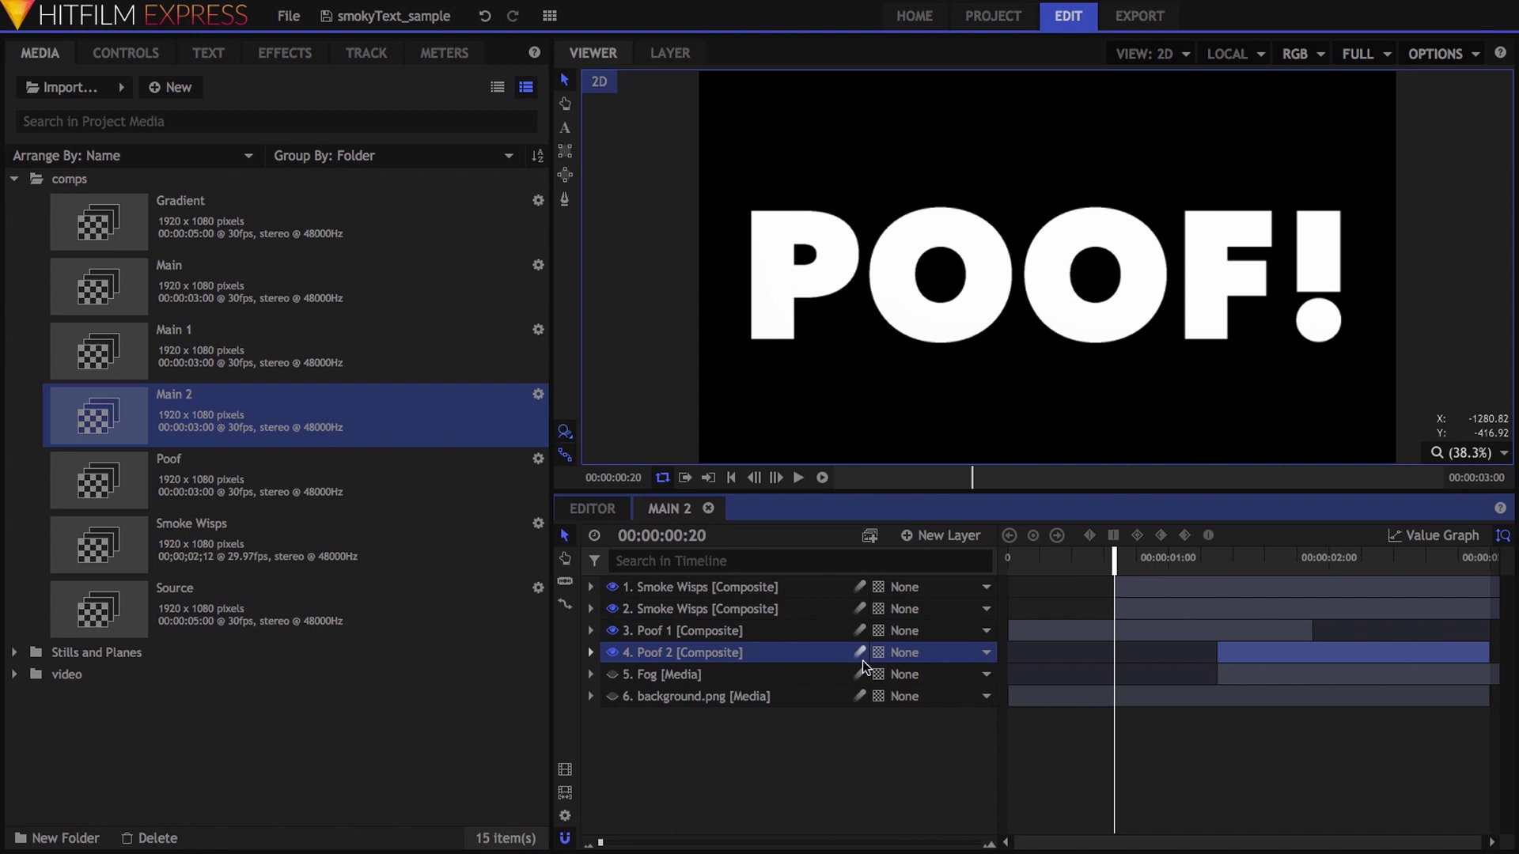
click(1386, 634)
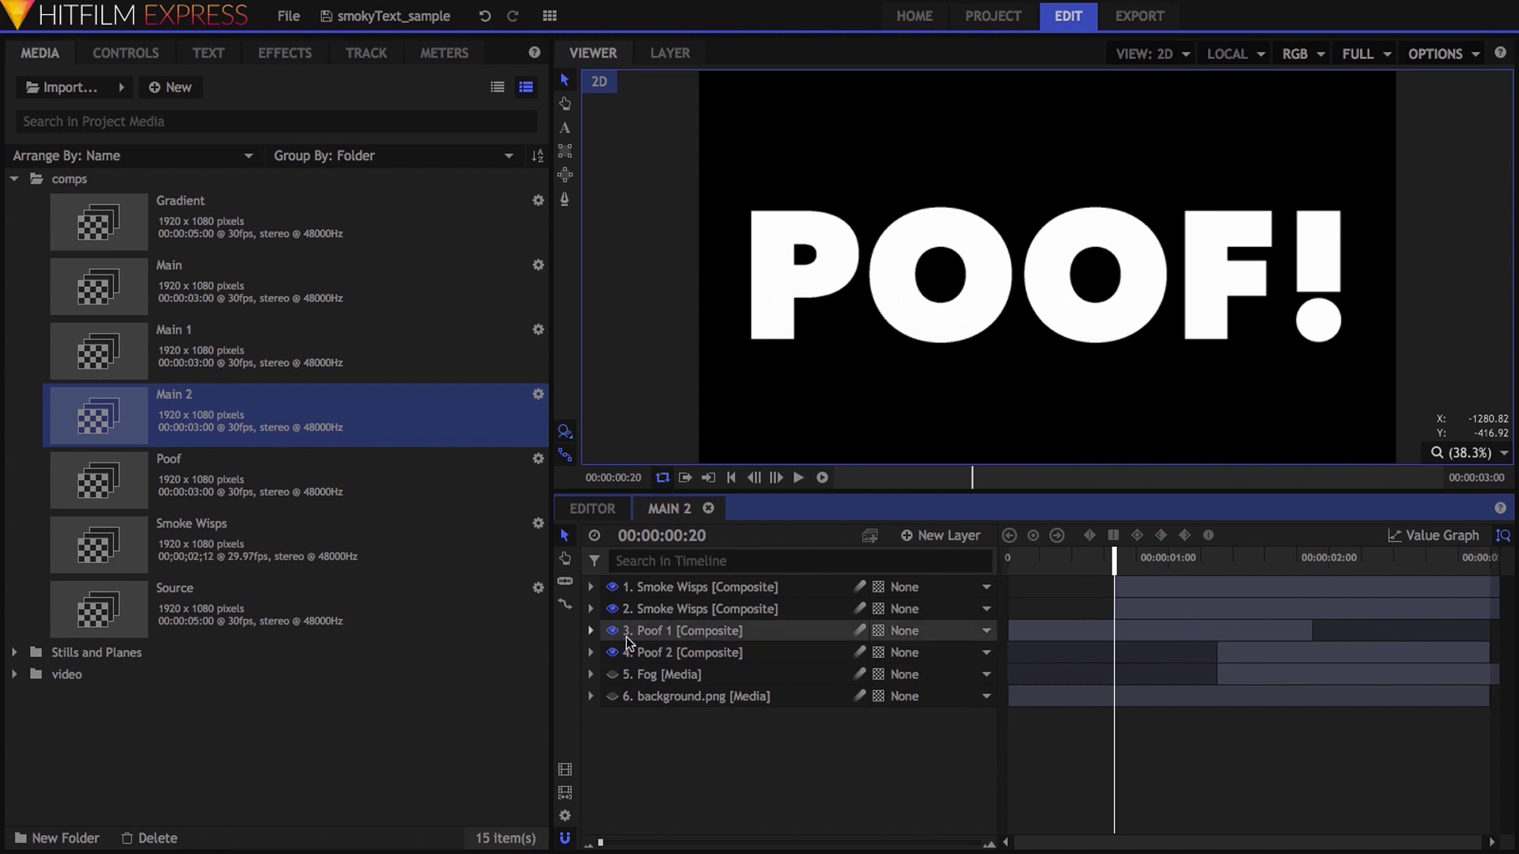
click(591, 630)
click(591, 739)
click(607, 695)
scroll(611, 759, down, 2)
click(610, 789)
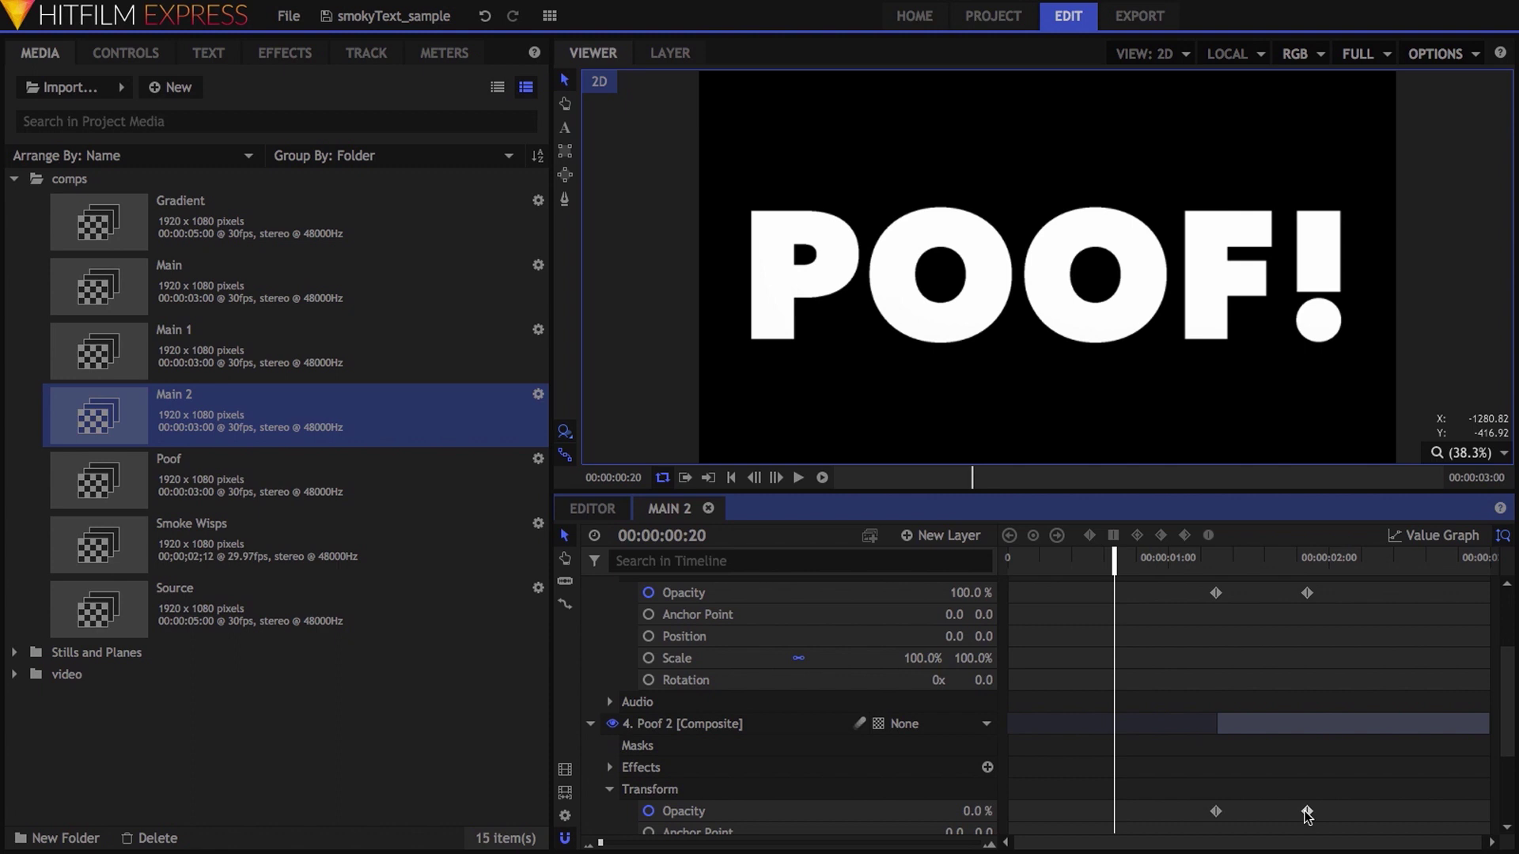
- Review Poof 2's Set Matte: source 5. Fog, Luminance, Subtract blend, Invert on
scroll(678, 601, up, 3)
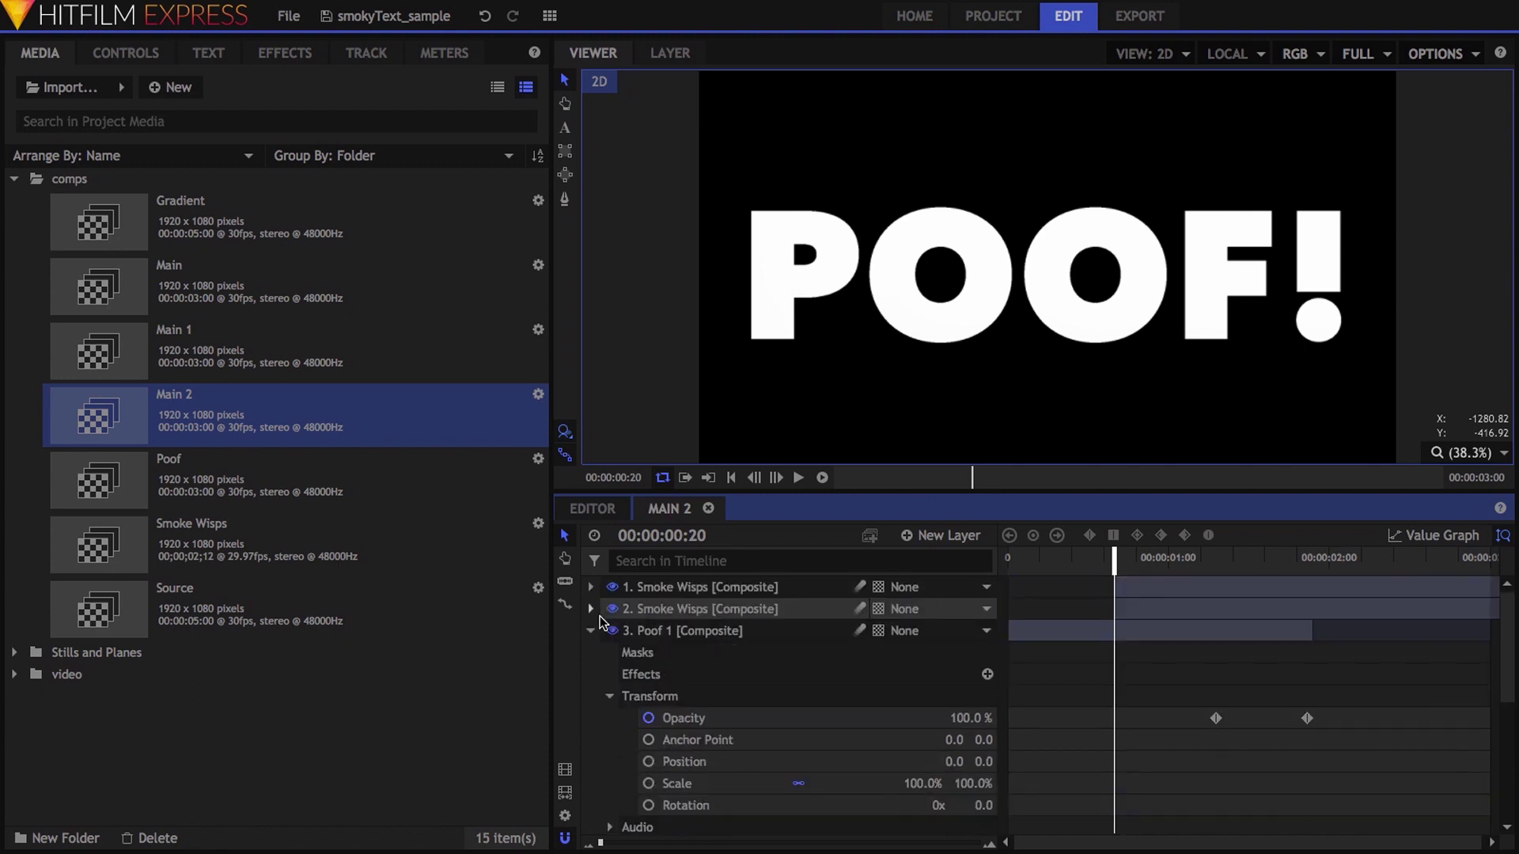
click(591, 633)
click(609, 716)
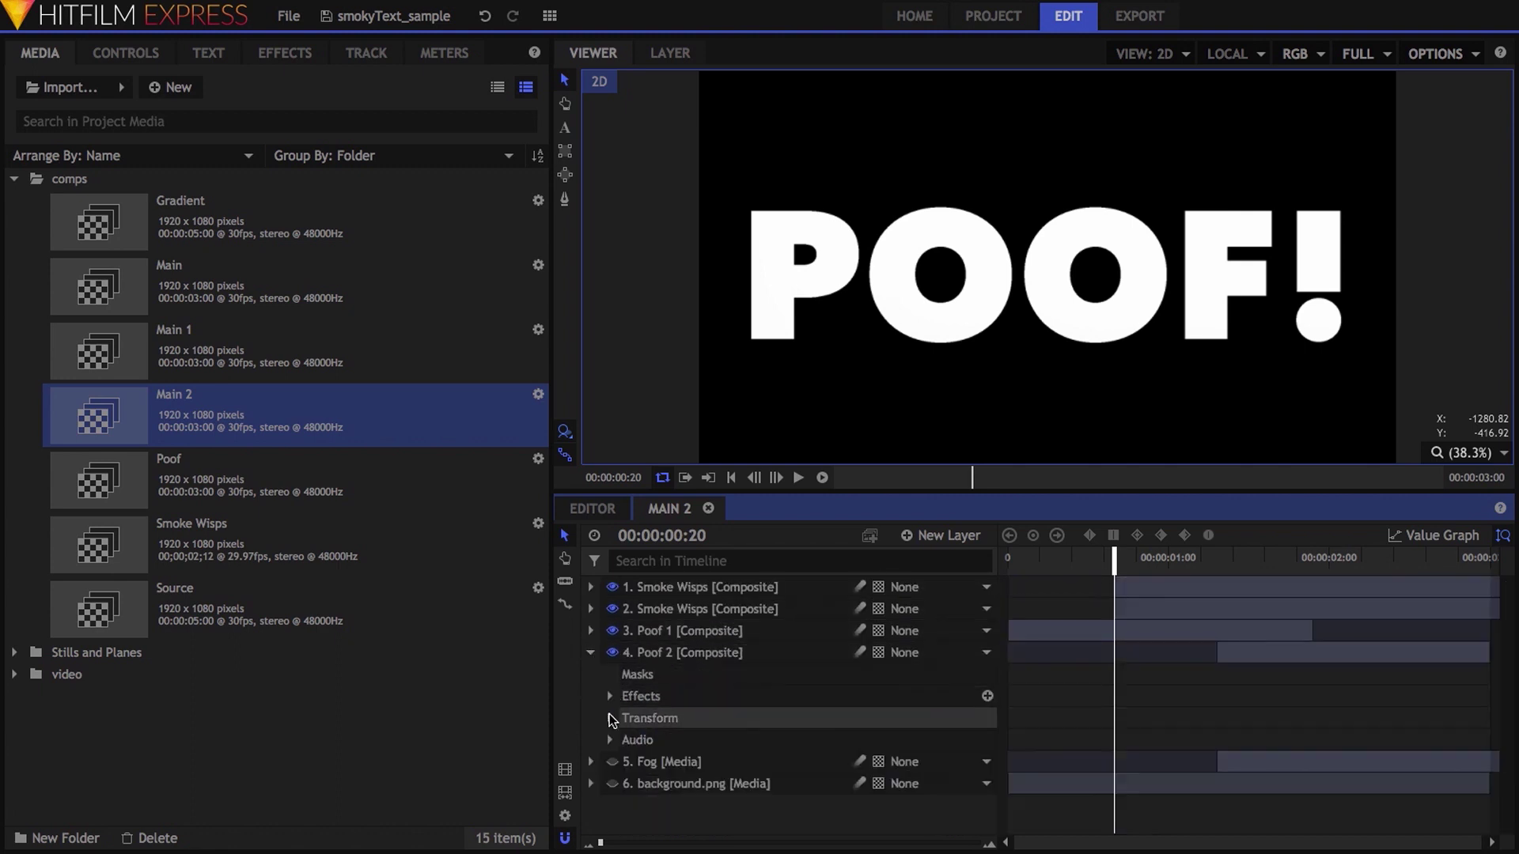
click(609, 696)
click(630, 715)
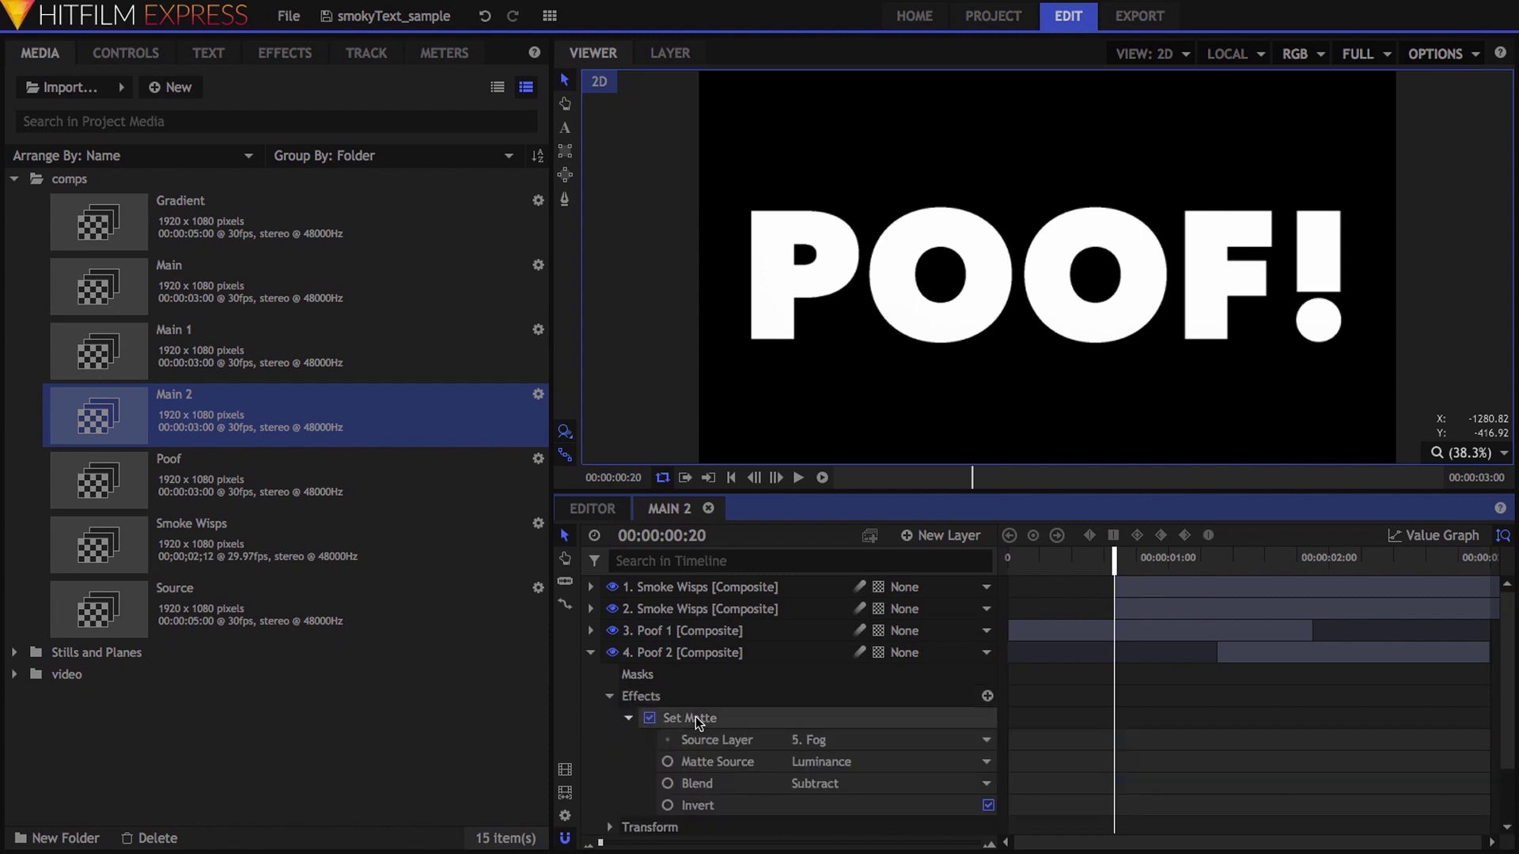
scroll(720, 712, down, 2)
click(842, 676)
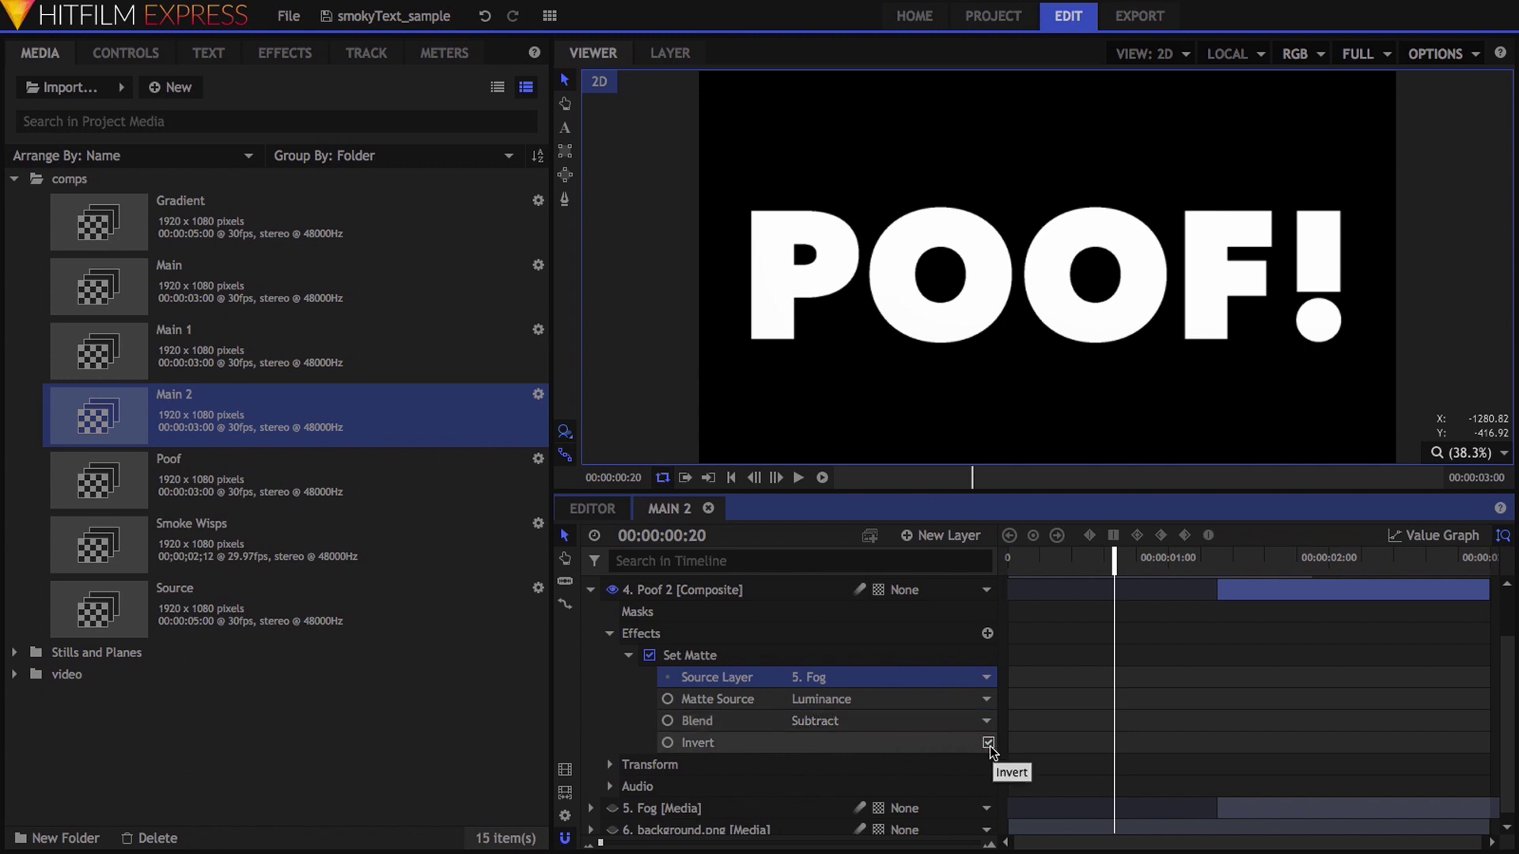
click(590, 590)
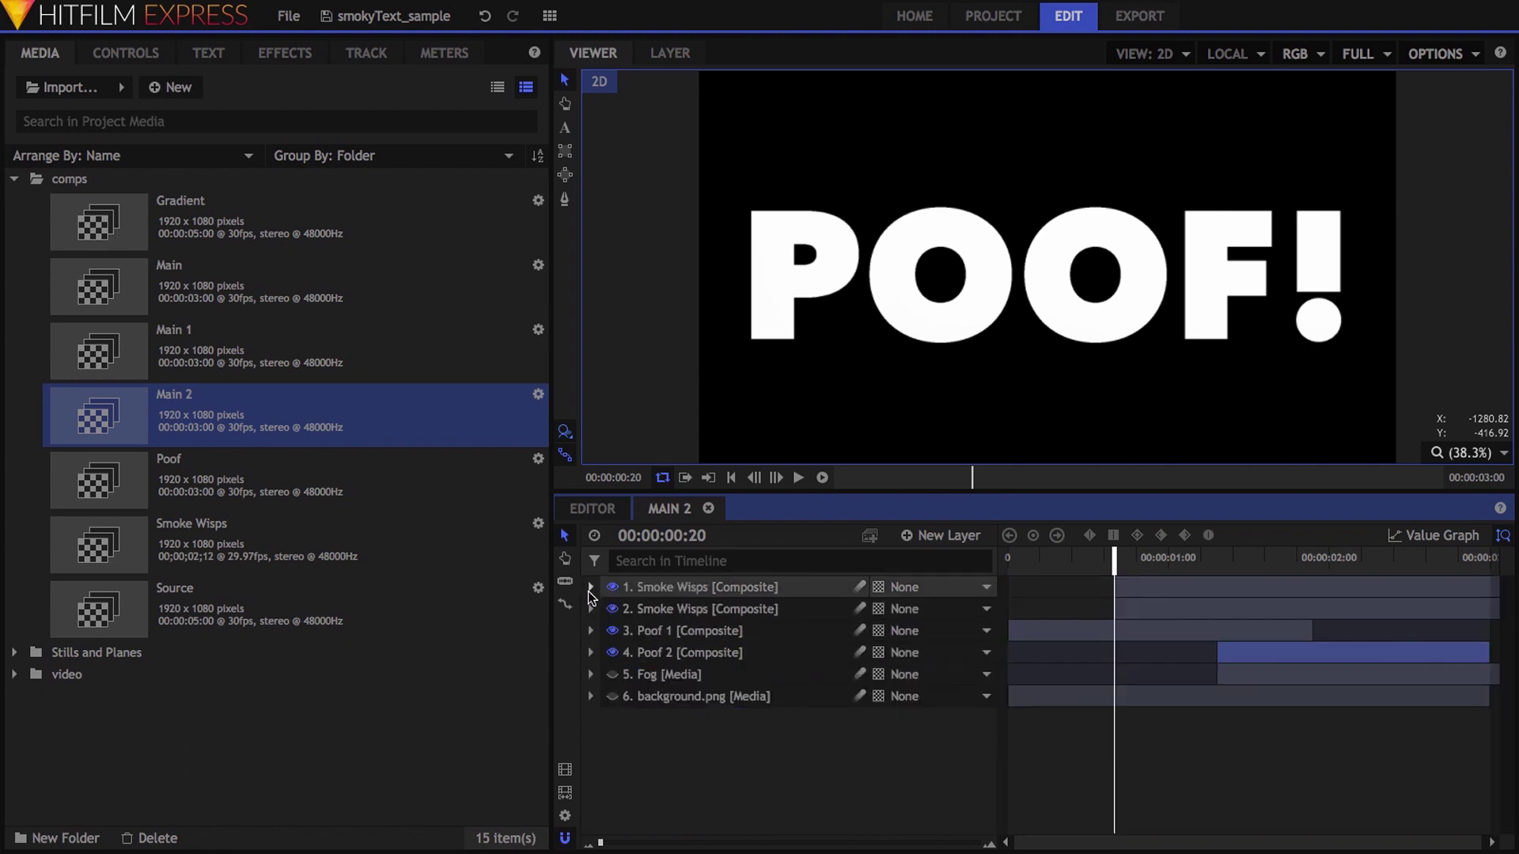
drag(611, 587, 612, 609)
click(611, 630)
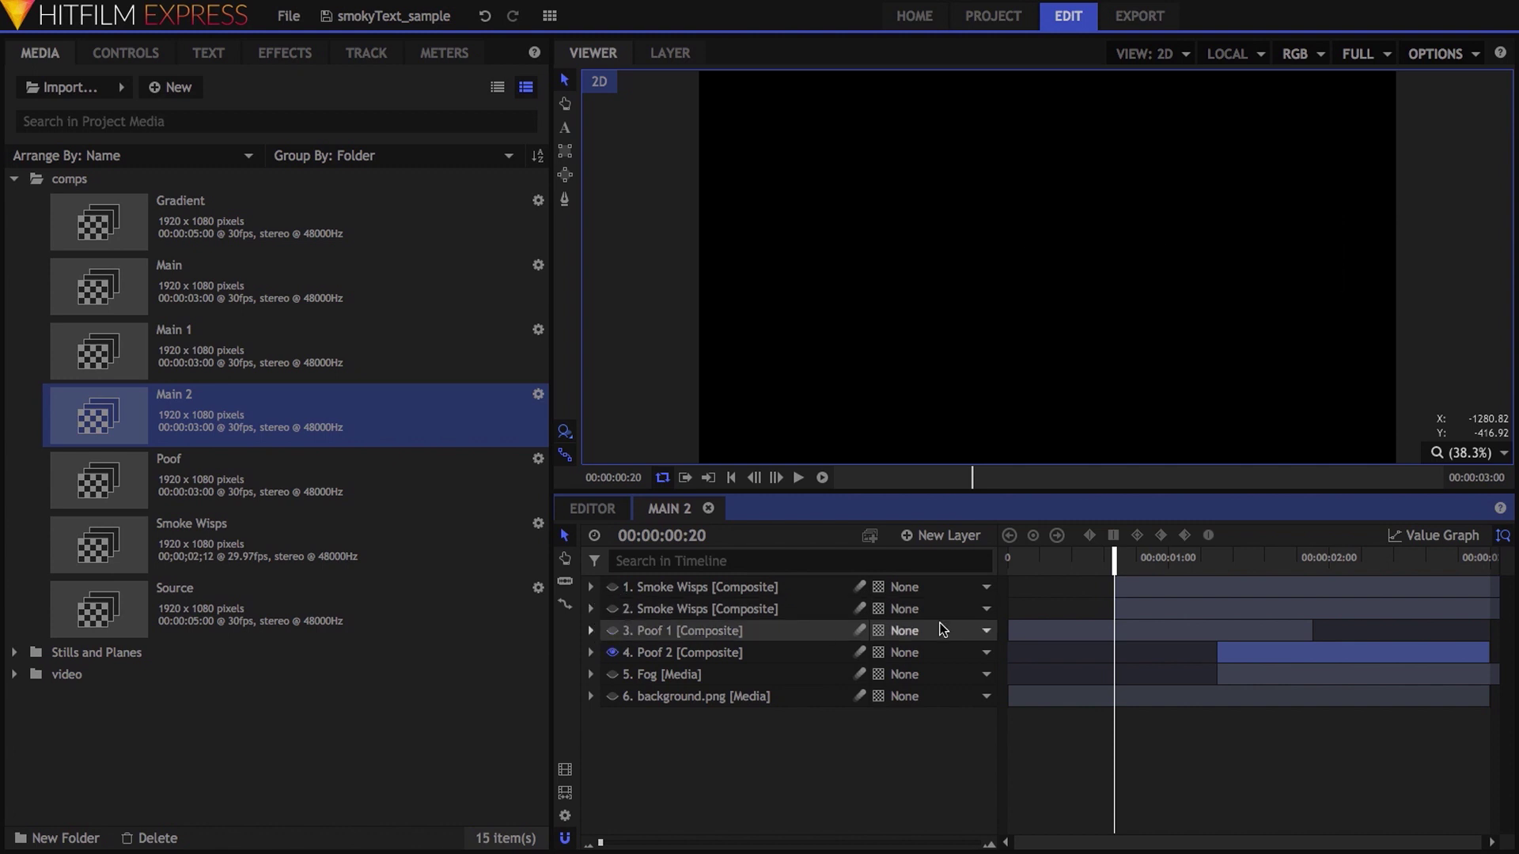
drag(1251, 559, 1326, 578)
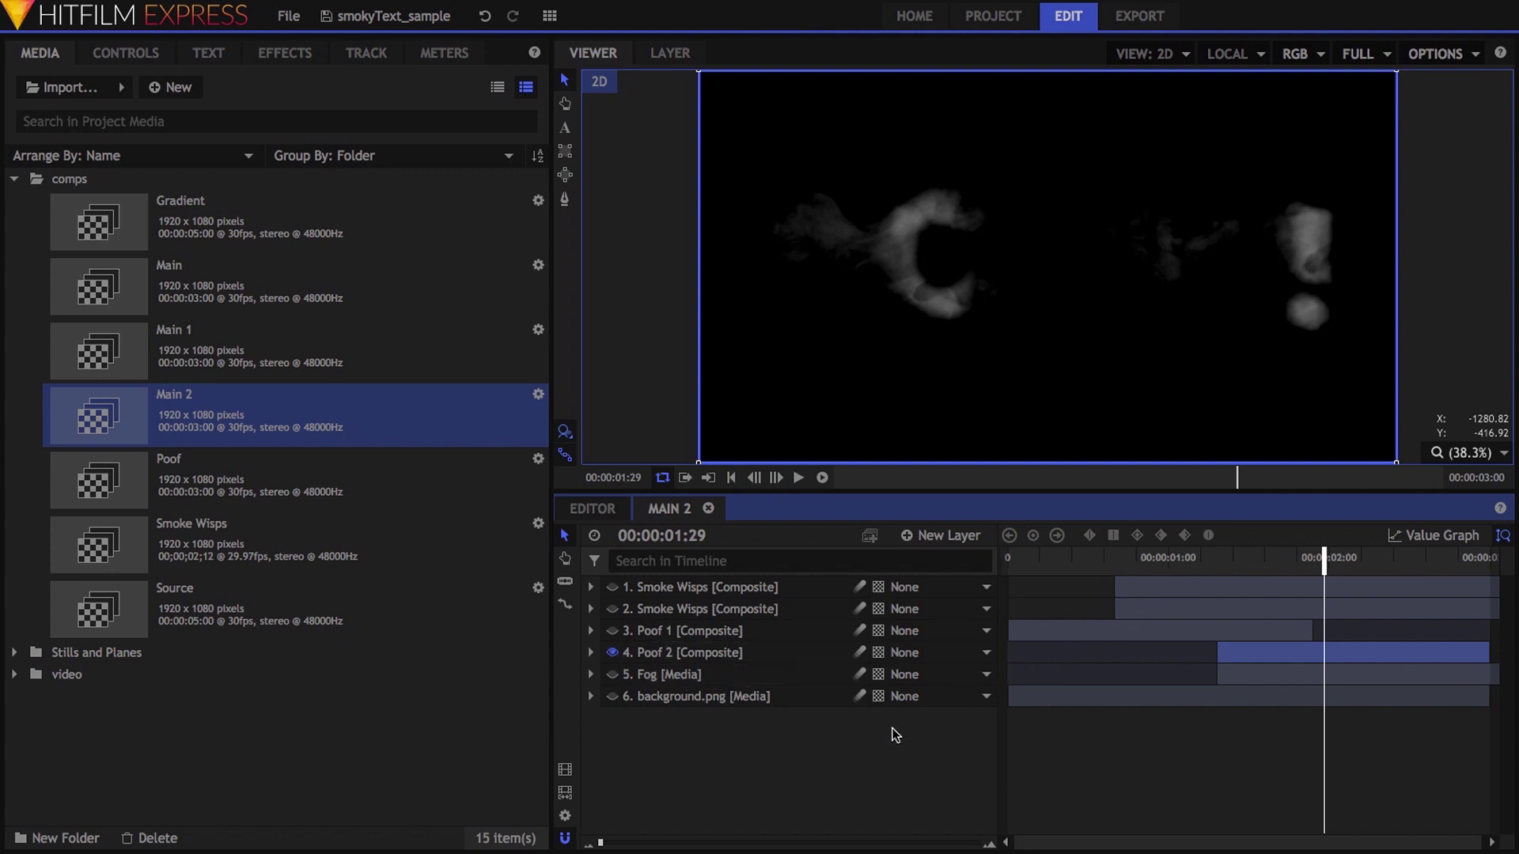
drag(611, 587, 613, 630)
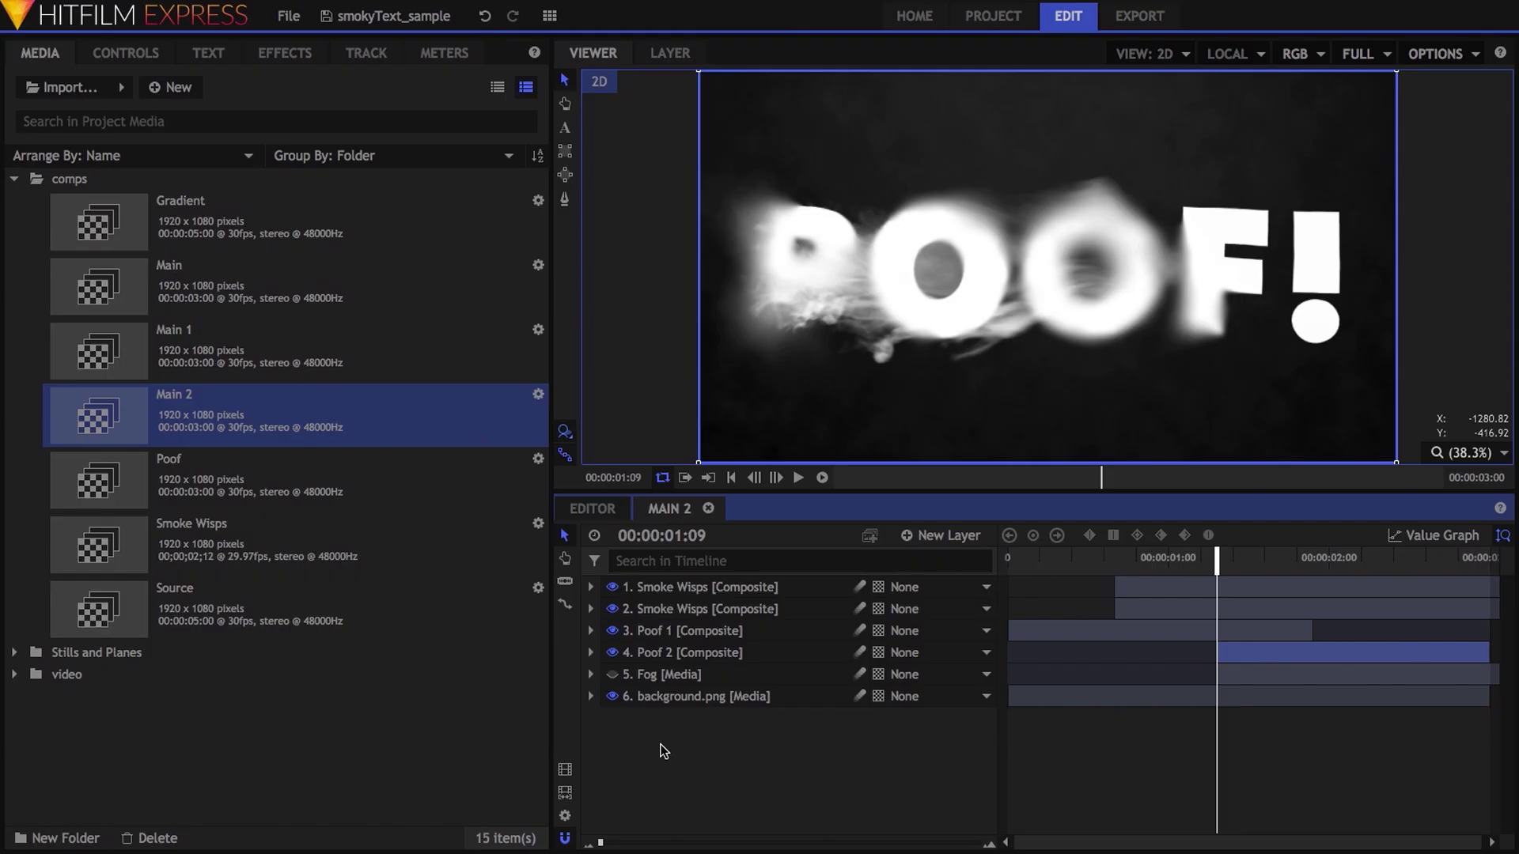
- Add a scaled-down smile_emoji.png to the Source composition and view Main 2 from the start
double_click(378, 598)
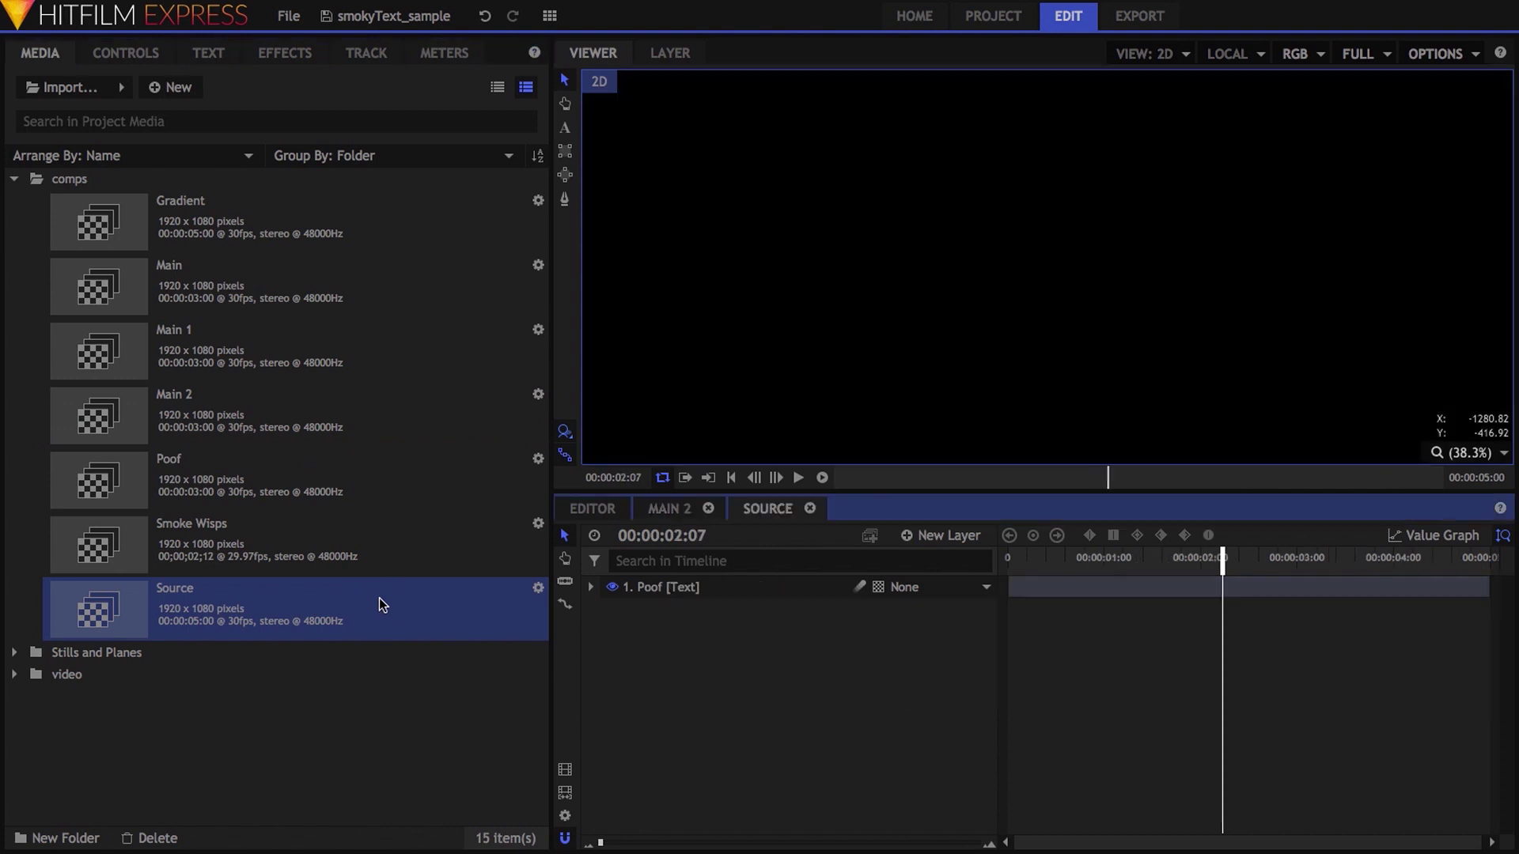
double_click(32, 647)
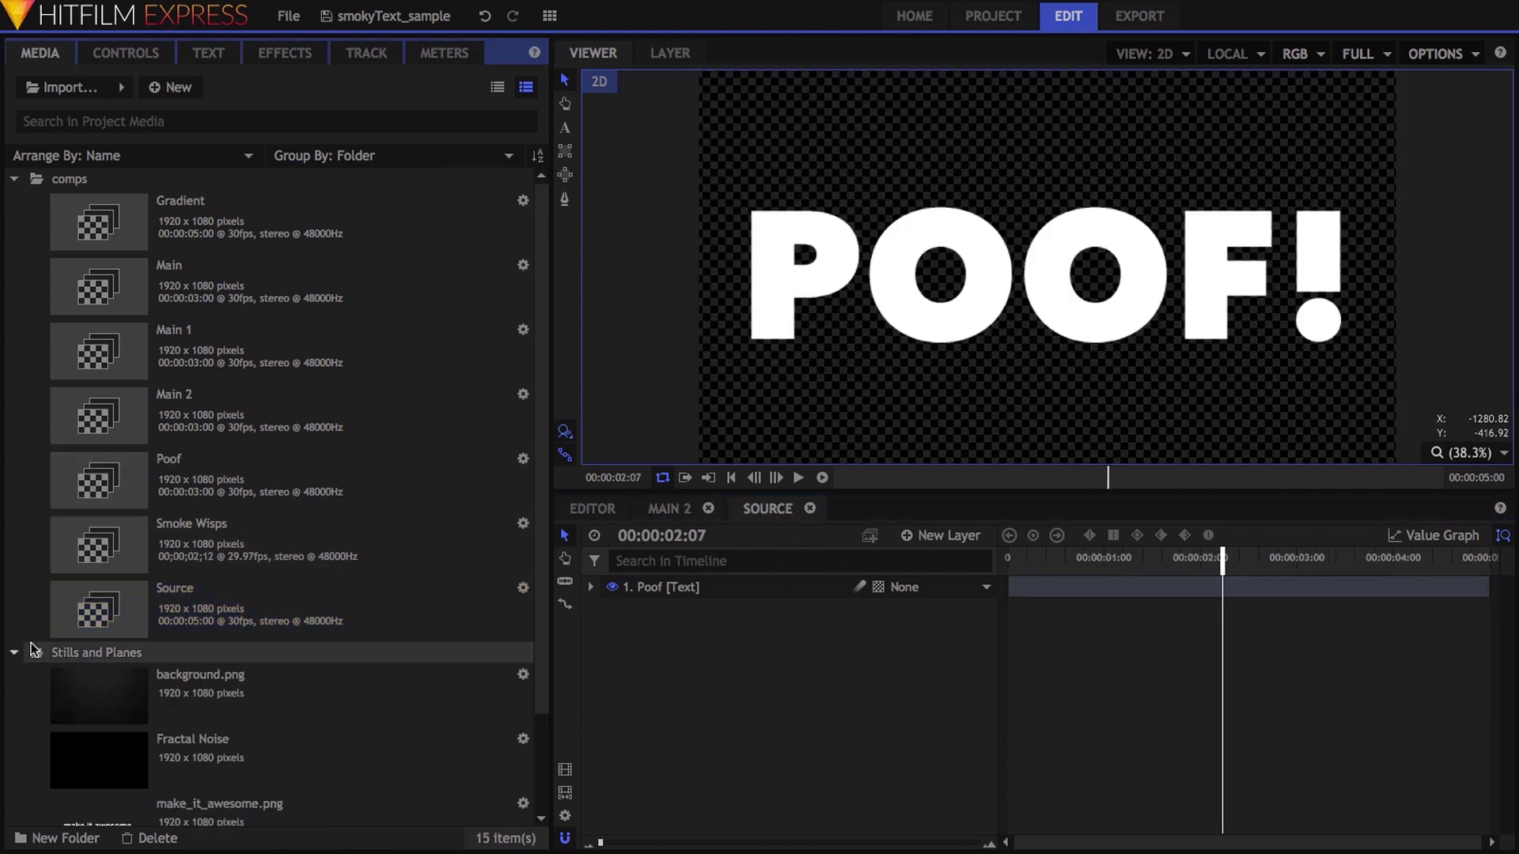
scroll(293, 783, down, 3)
drag(502, 746, 639, 665)
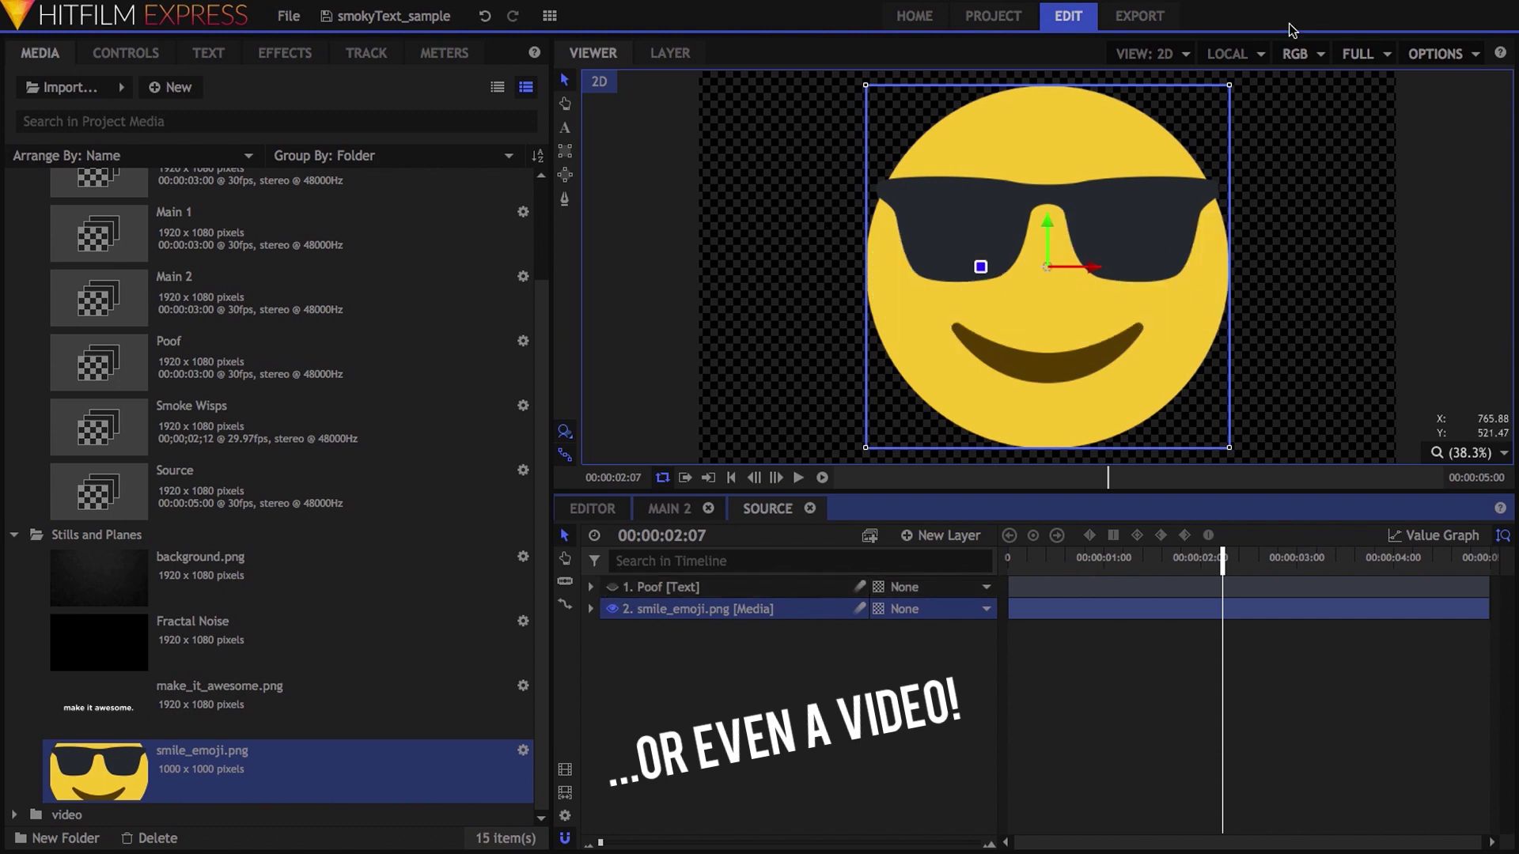
drag(1229, 85, 1159, 158)
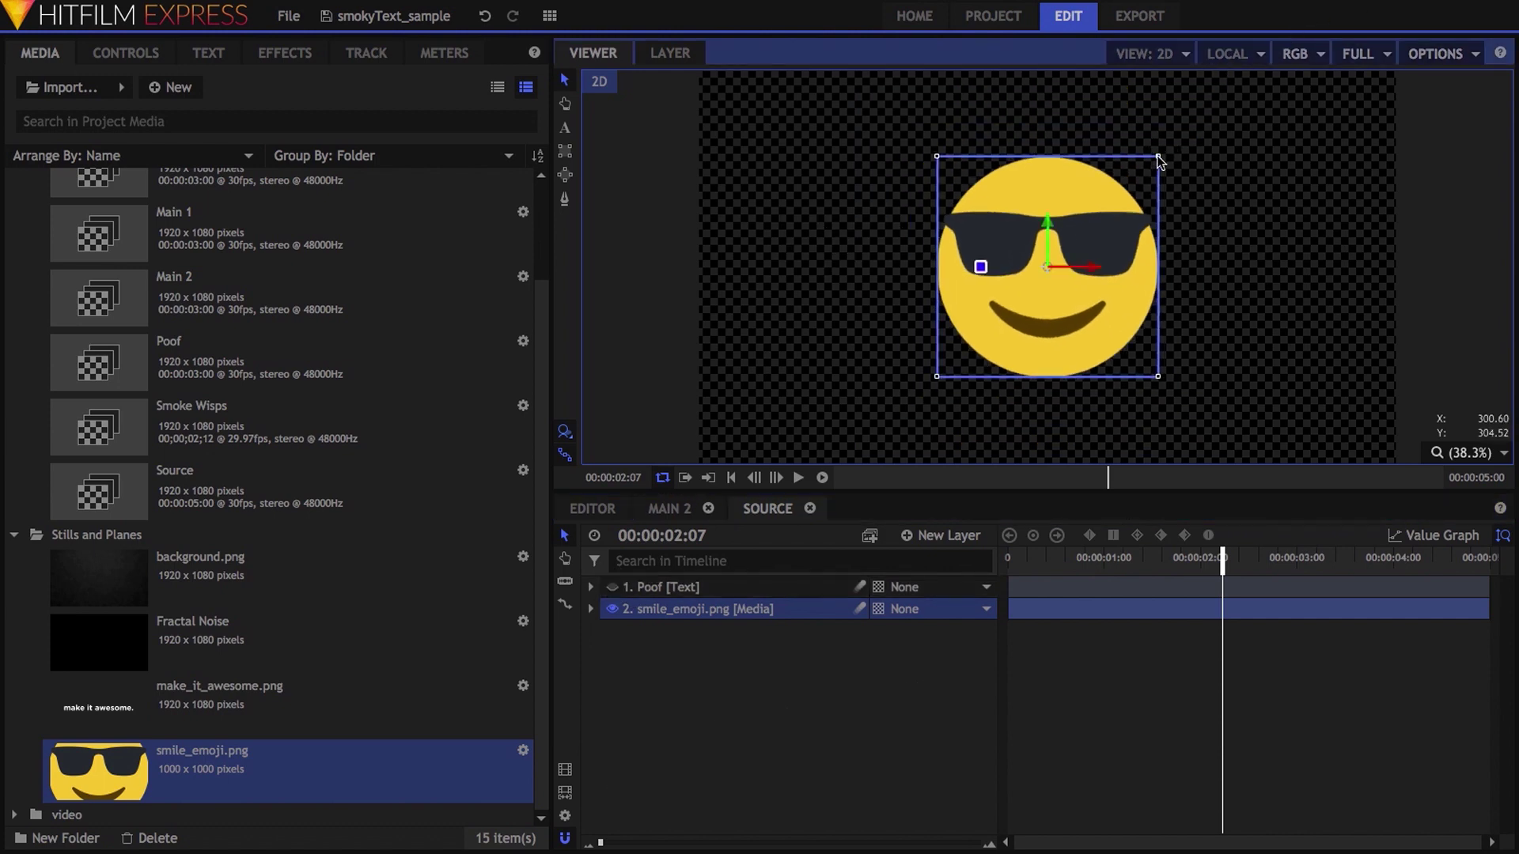
click(667, 511)
key(Home)
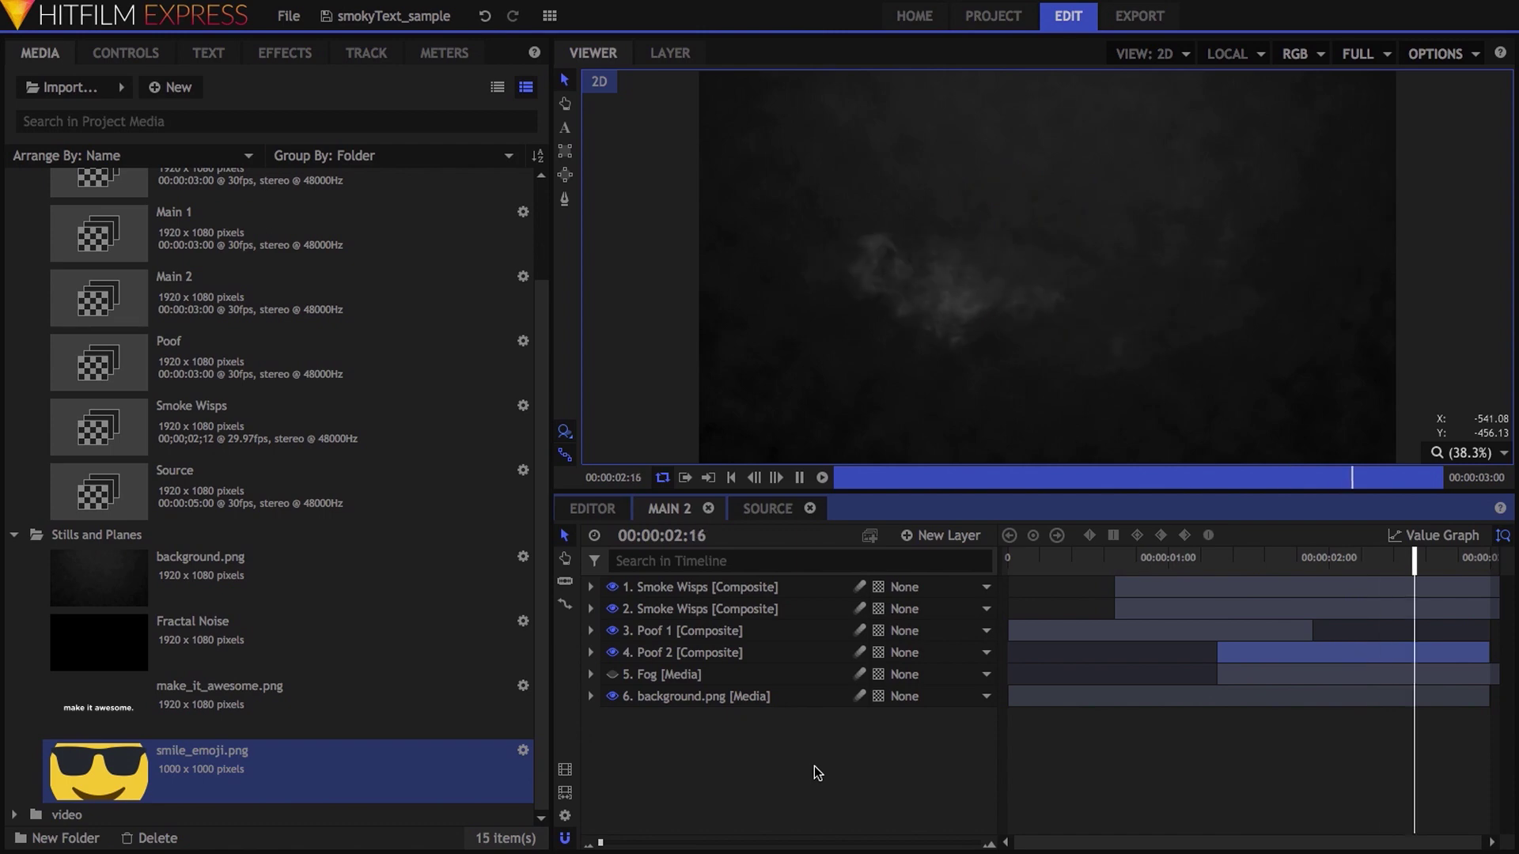
key(space)
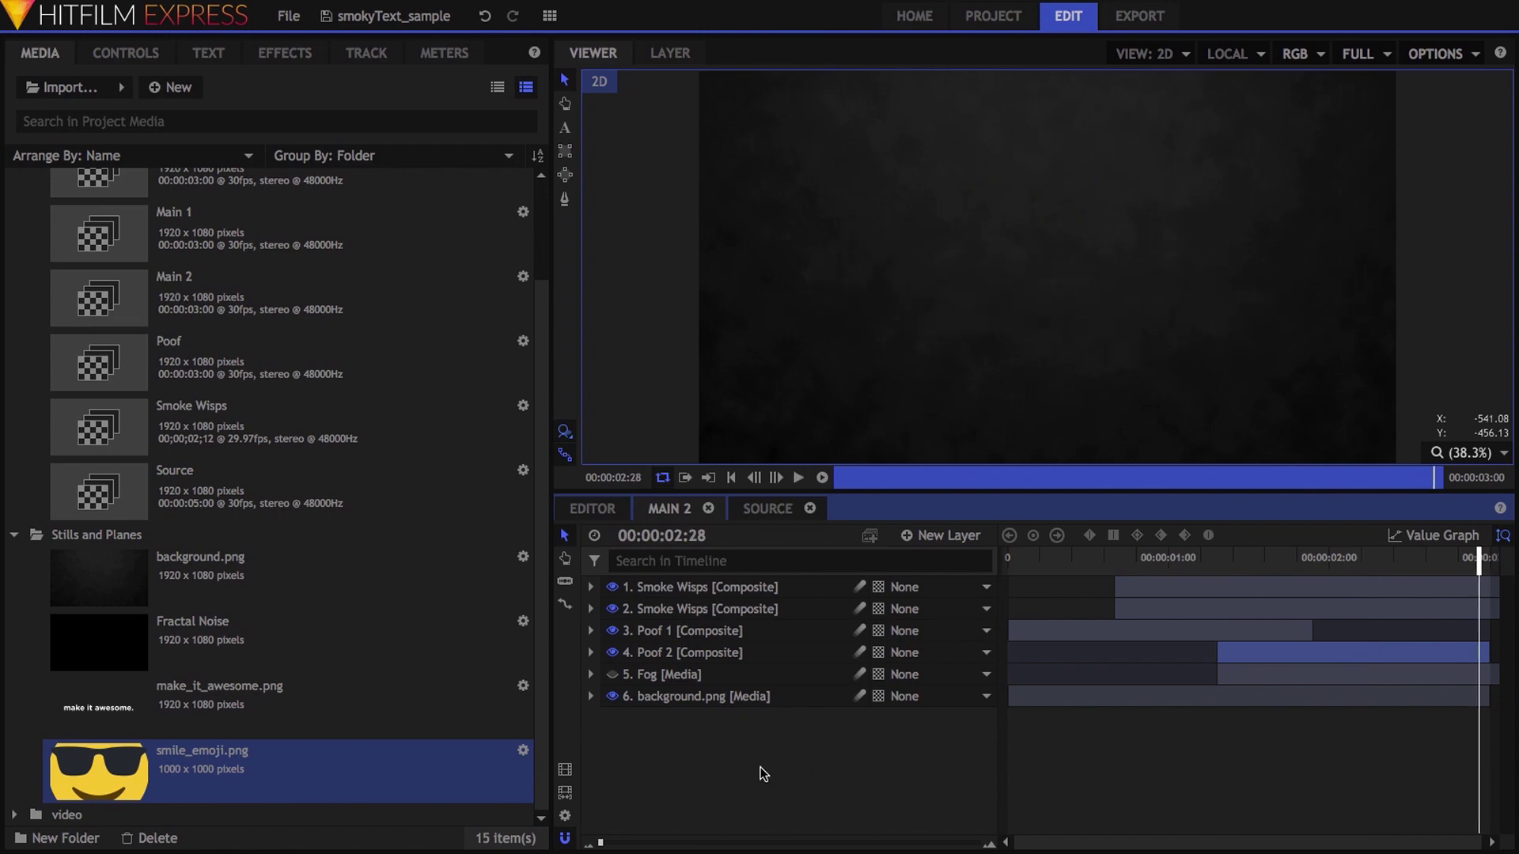